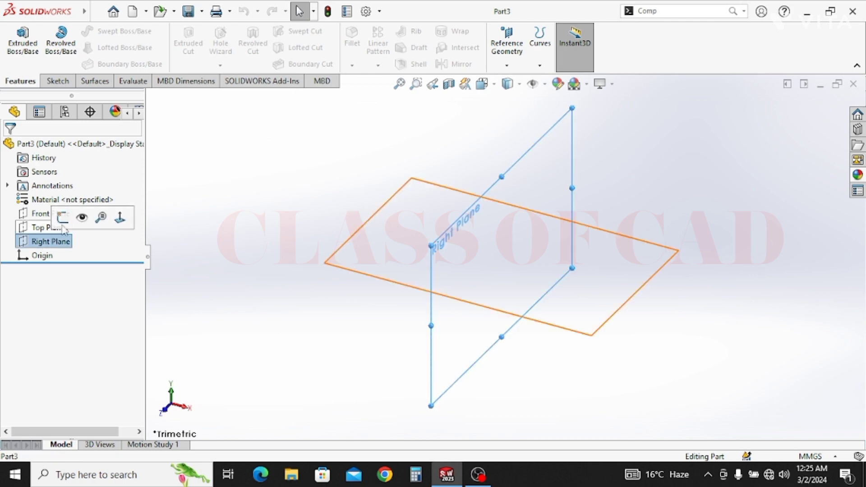
Start a sketch on the Right Plane and draw a circle centred on the origin with a radius of about 34 mm.
left_click(57, 217)
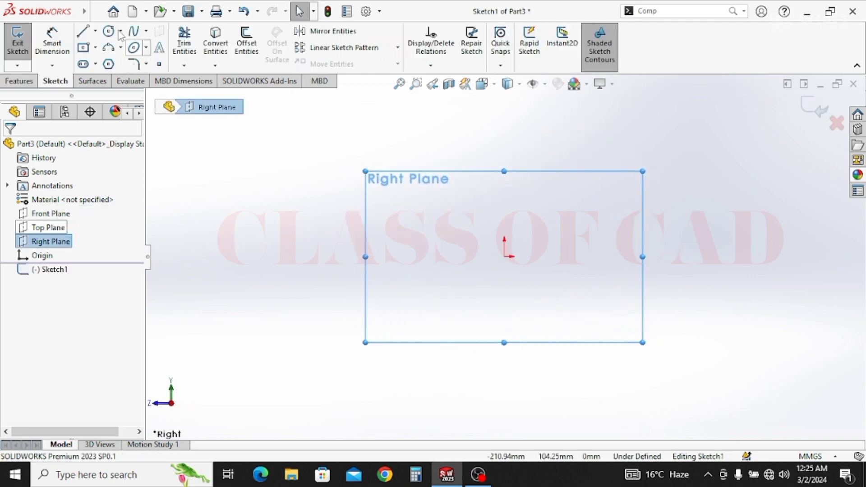
left_click(113, 31)
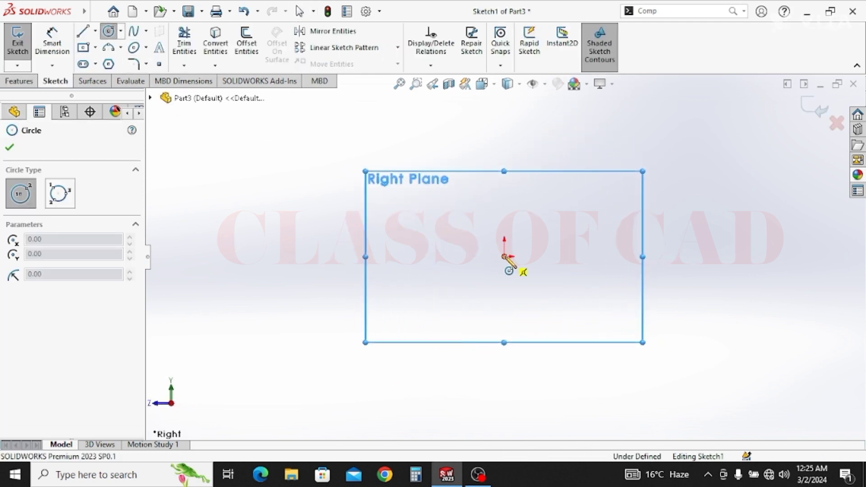
left_click(504, 256)
left_click(452, 268)
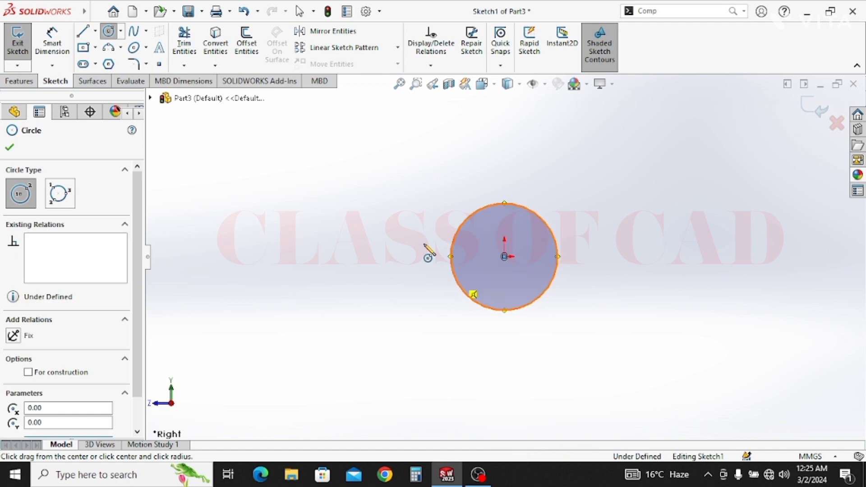
Draw a vertical diameter line through the circle and trim away the half of the circle on its +Z side.
left_click(83, 35)
left_click(505, 203)
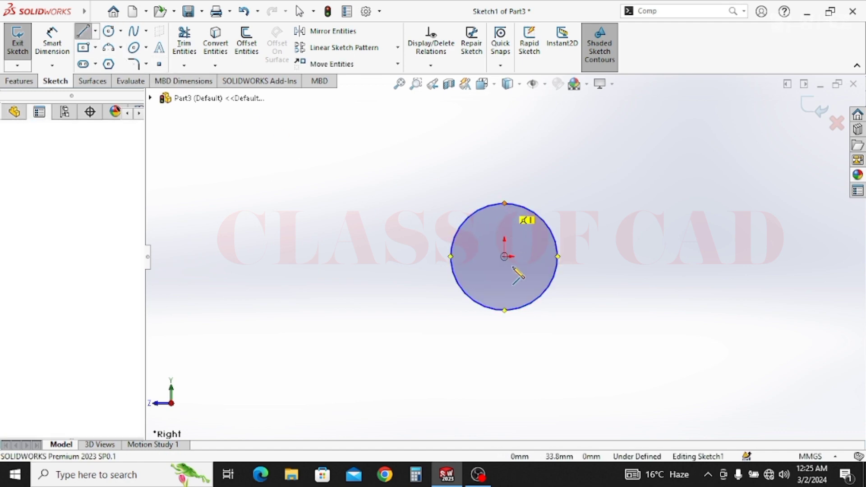
left_click(504, 311)
key("Escape")
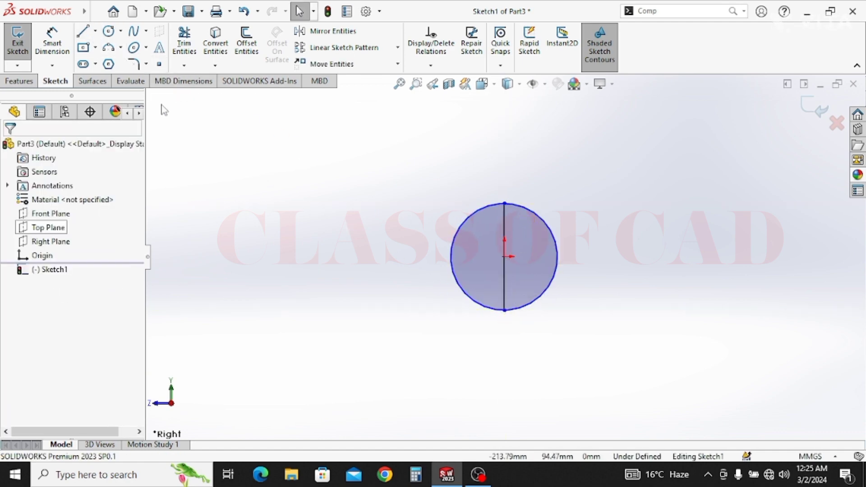
left_click(52, 43)
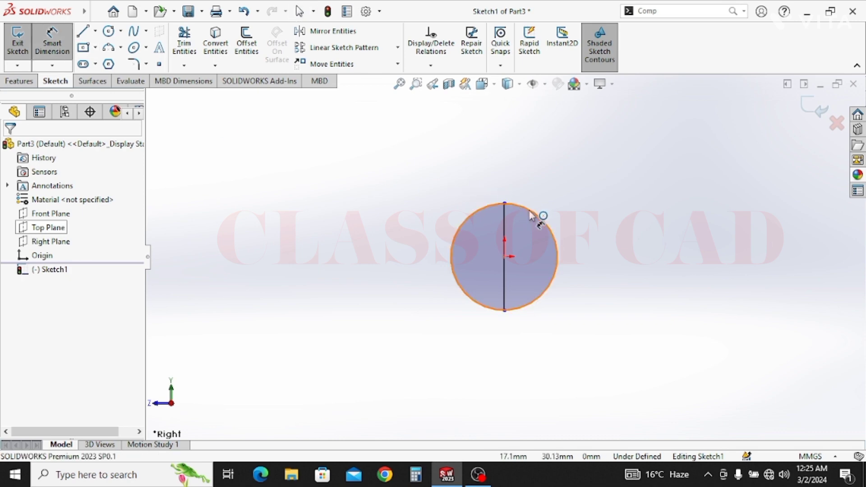
left_click(184, 43)
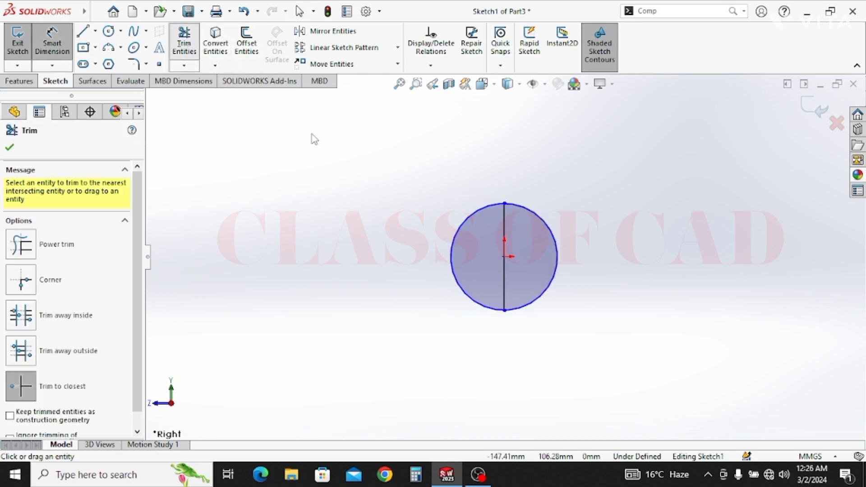
left_click(467, 216)
Dimension the remaining semicircular arc with a radius of 62.5 mm.
left_click(52, 43)
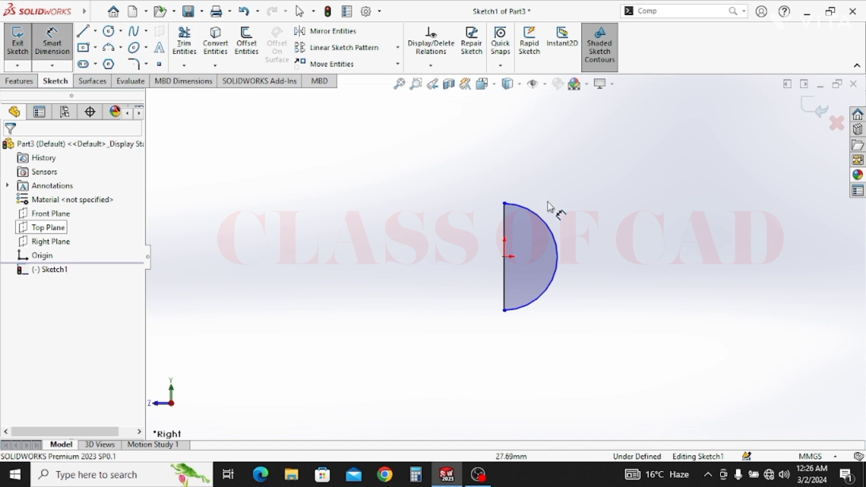
left_click(548, 224)
left_click(606, 211)
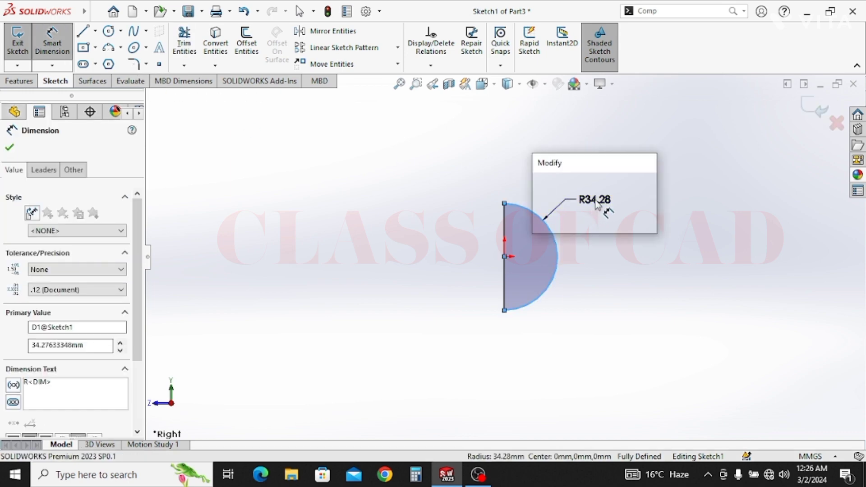
type("62.5")
key("Return")
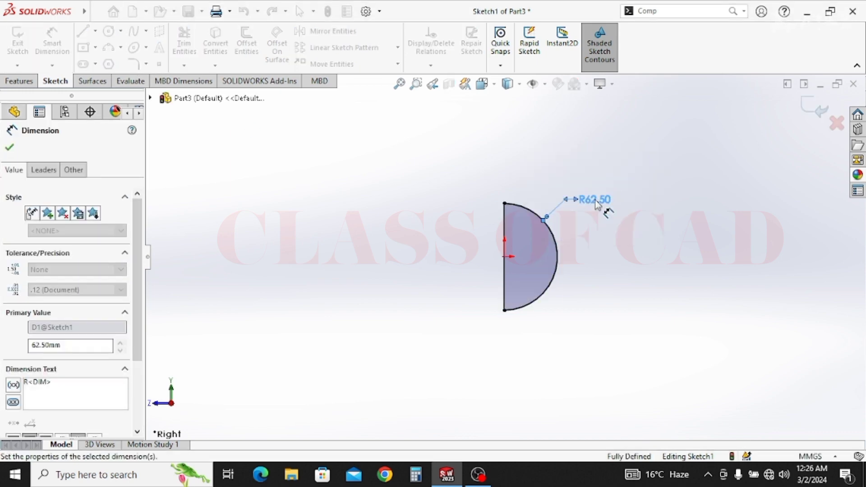
key("Escape")
Revolve the semicircle profile 180 degrees about its straight vertical line to form a half-sphere.
left_click(20, 82)
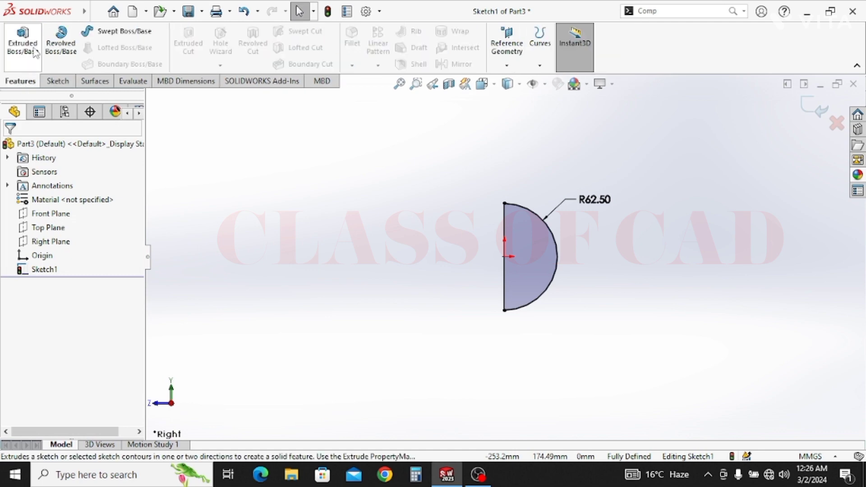
left_click(59, 45)
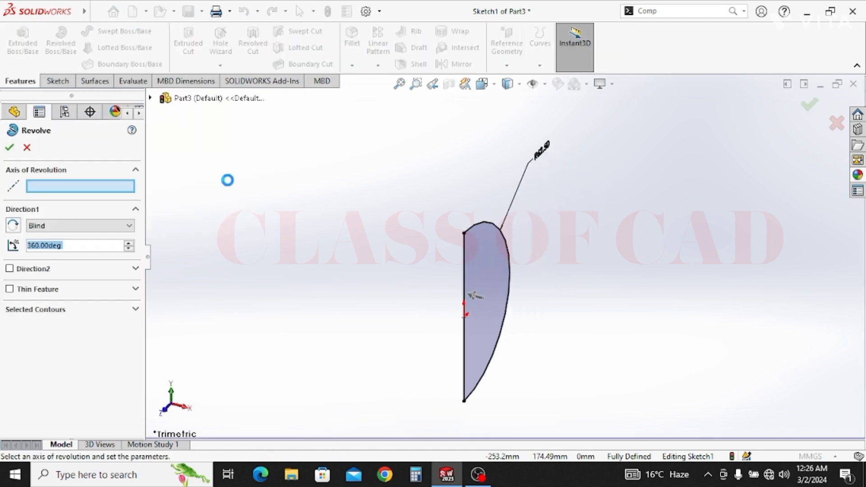
left_click(463, 258)
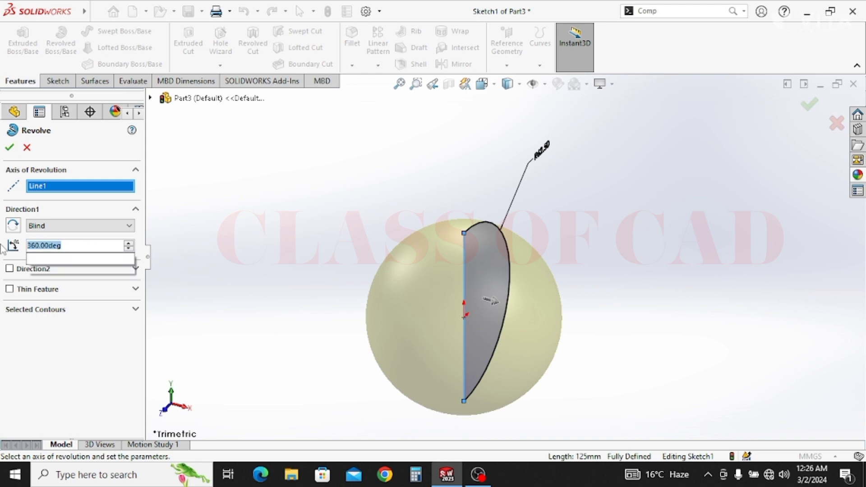
type("180")
key("Return")
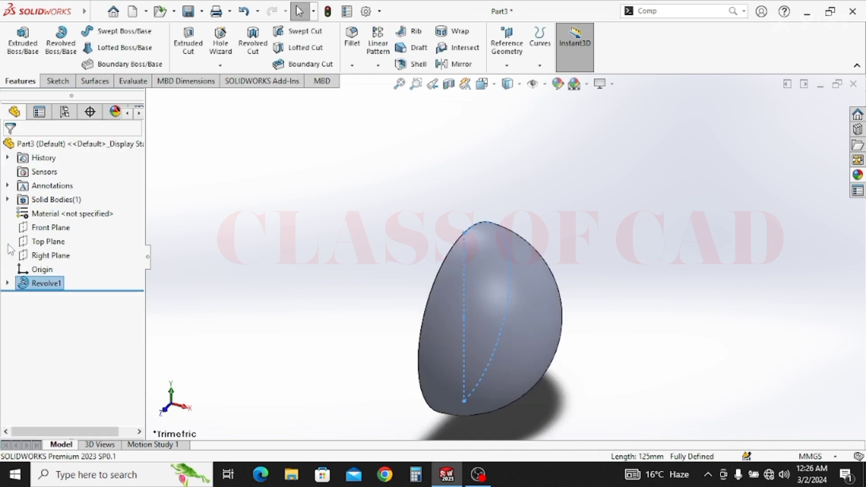
Start a sketch on the half-sphere's flat circular face and draw a center rectangle from the origin.
middle_click_drag(581, 284, 585, 322)
left_click(585, 322)
left_click(555, 309)
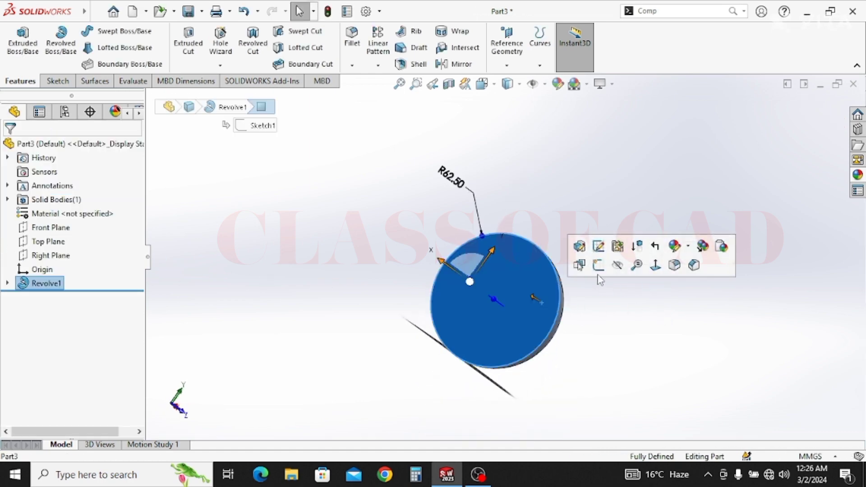
left_click(602, 272)
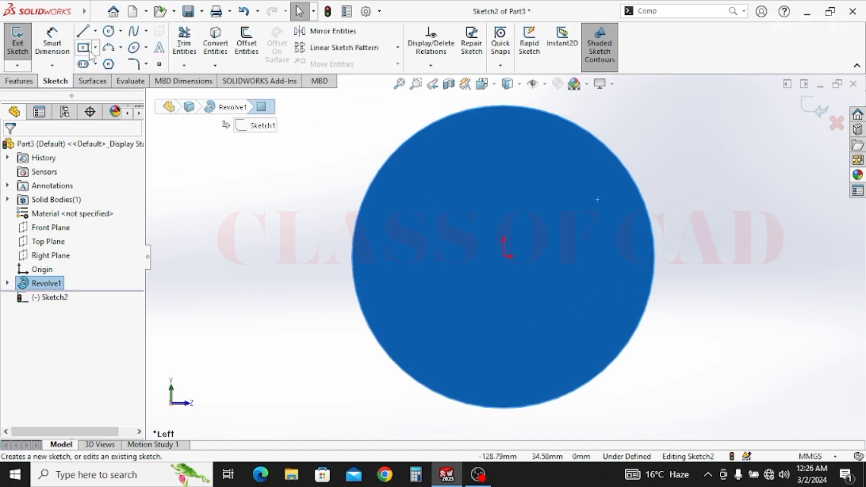
left_click(84, 48)
left_click(503, 256)
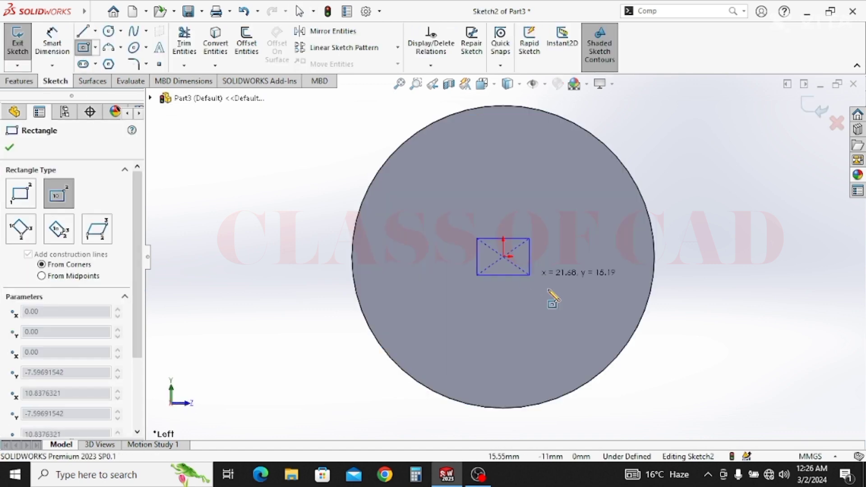
left_click(606, 344)
key("Escape")
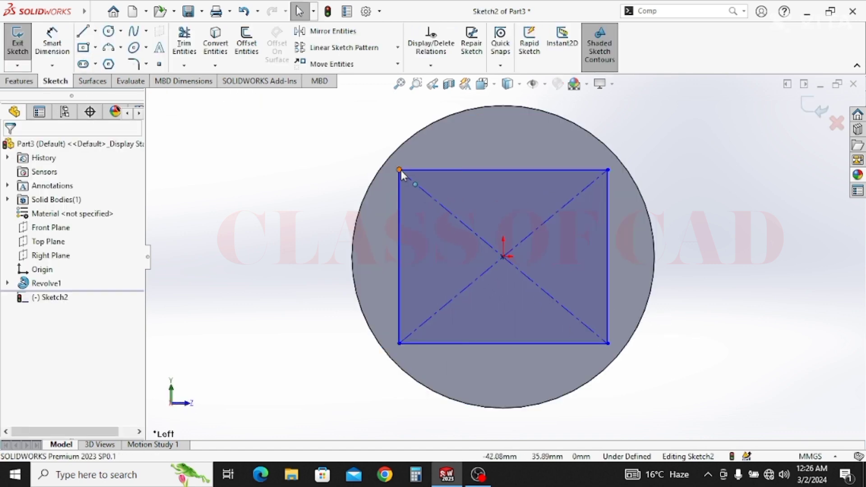
Make the rectangle's upper-left corner coincident with the circular edge of the face.
left_click(399, 170)
left_click(390, 156, "ctrl")
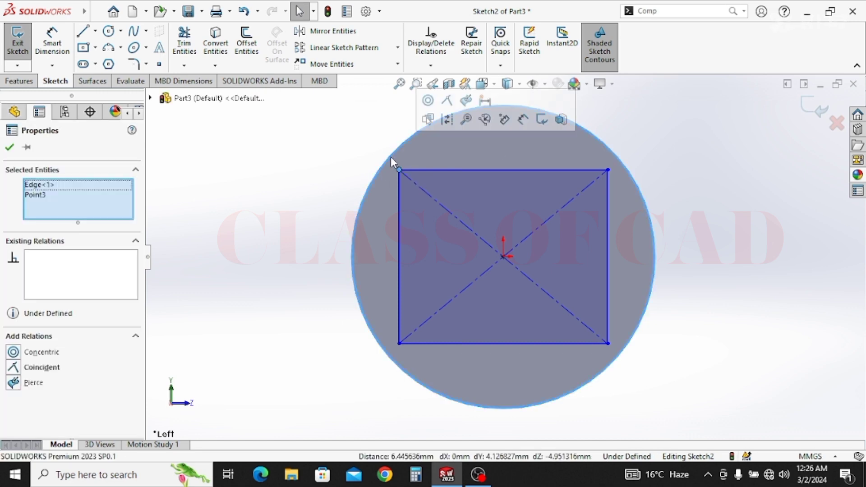
left_click(446, 108)
Dimension the rectangle's vertical side at 90 mm.
left_click(68, 50)
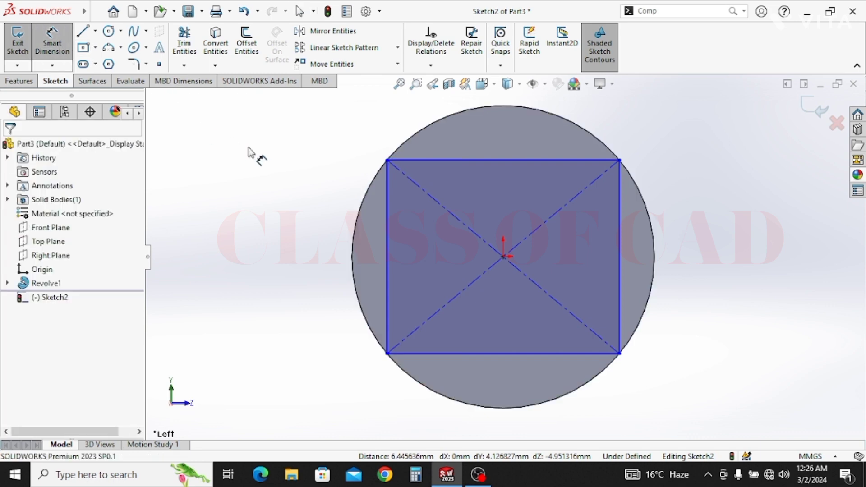
left_click(386, 231)
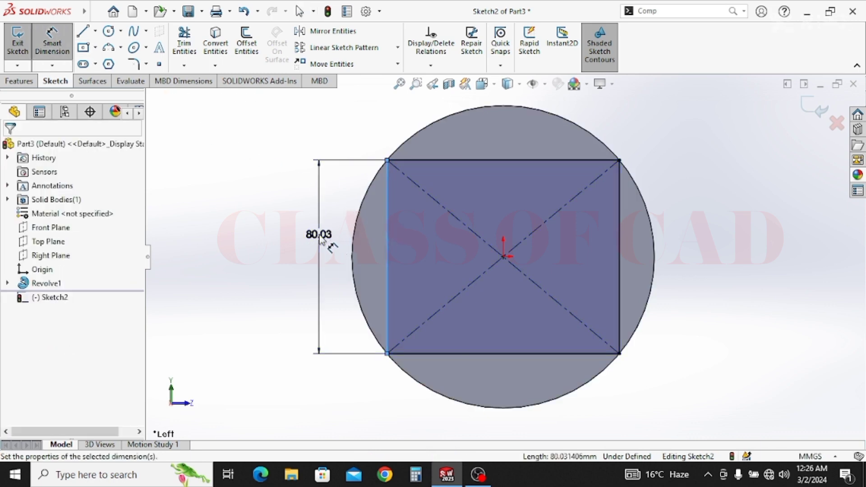
left_click(320, 234)
type("90")
key("Return")
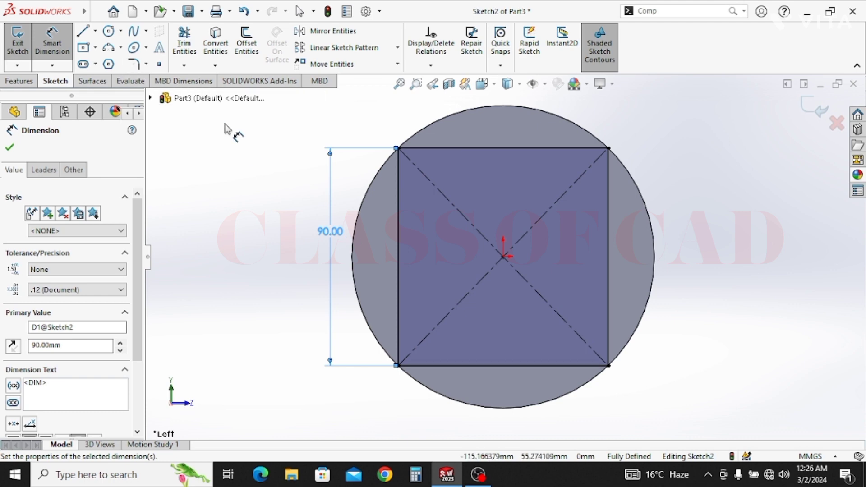
key("Escape")
key("Escape")
Draw a three-point arc between the rectangle's two upper corners, bulging down towards the origin, with a radius of about 54 mm.
left_click(108, 46)
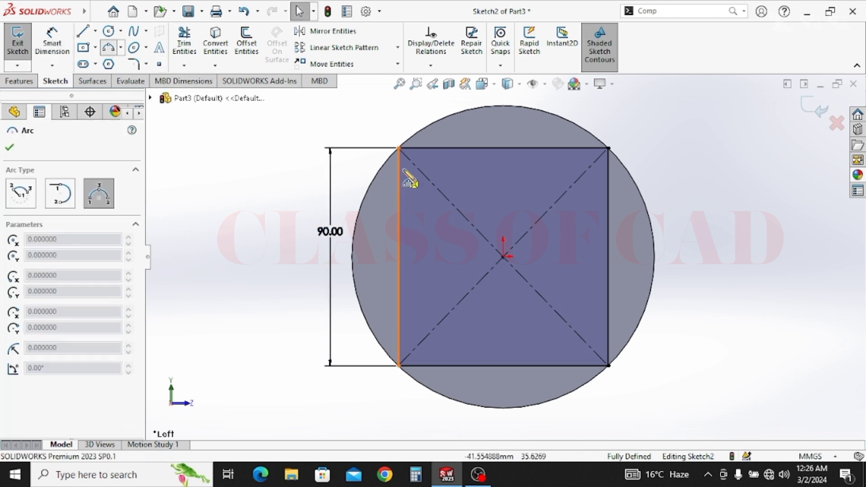
left_click(399, 148)
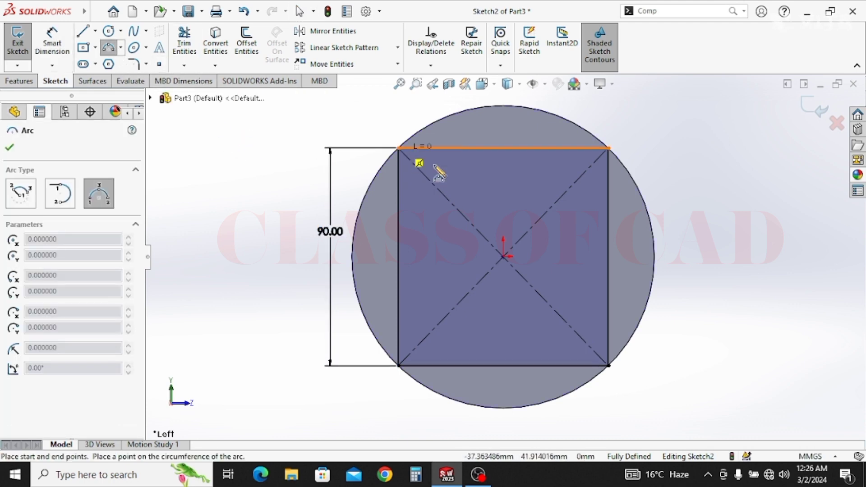
left_click(608, 148)
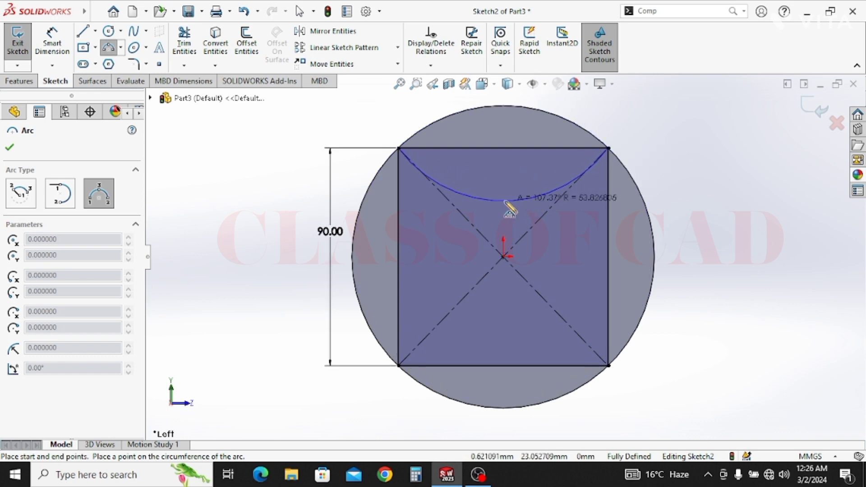
left_click(503, 200)
Draw full-width horizontal and full-height vertical lines through the face's centre, and delete the stray diagonal line joining them.
left_click(83, 31)
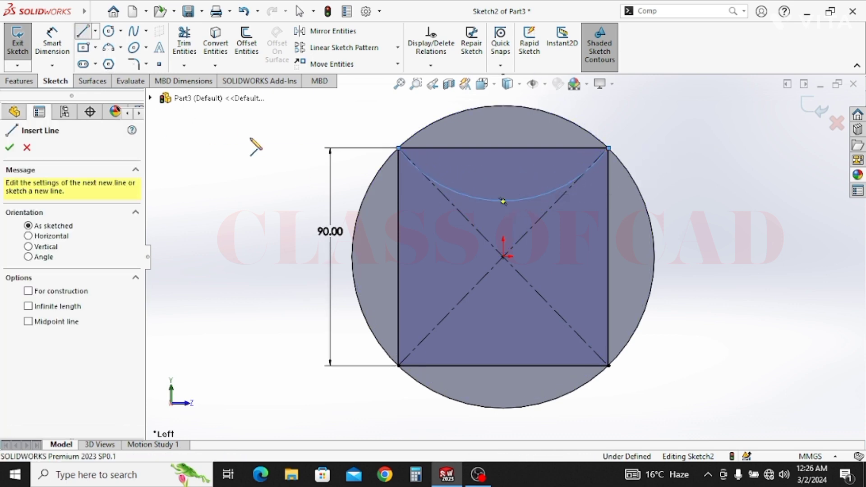
left_click(352, 256)
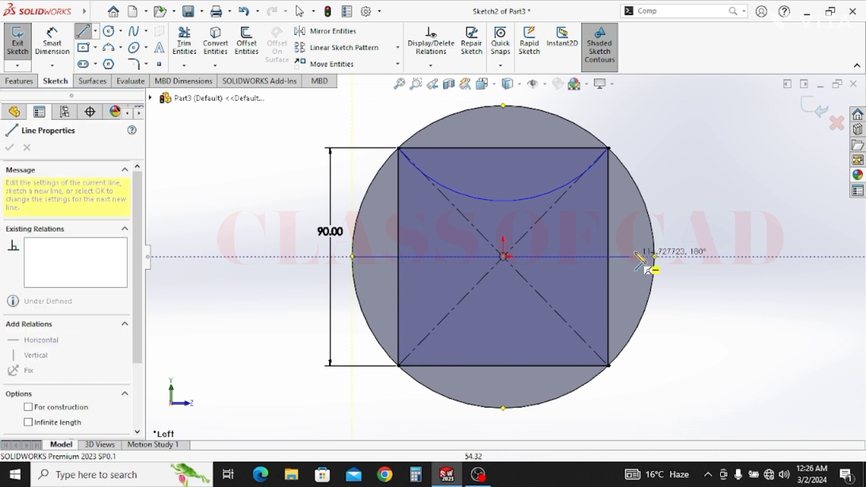
left_click(654, 256)
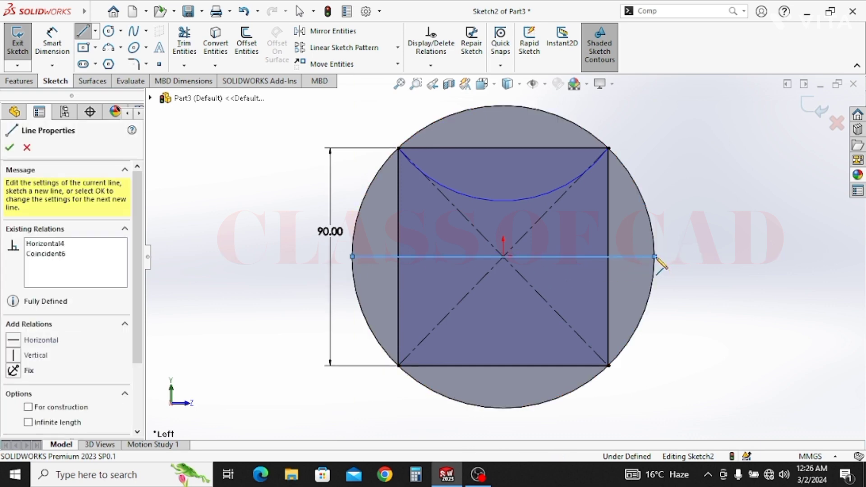
left_click(503, 106)
left_click(503, 407)
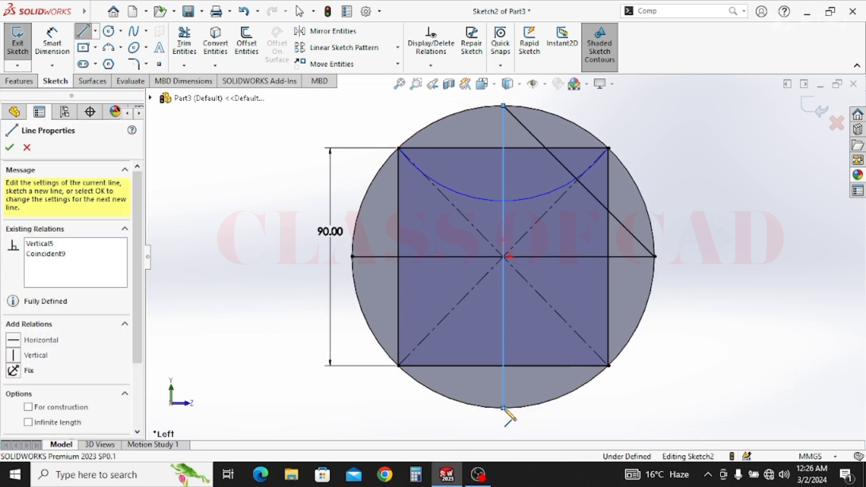
key("Escape")
left_click(598, 202)
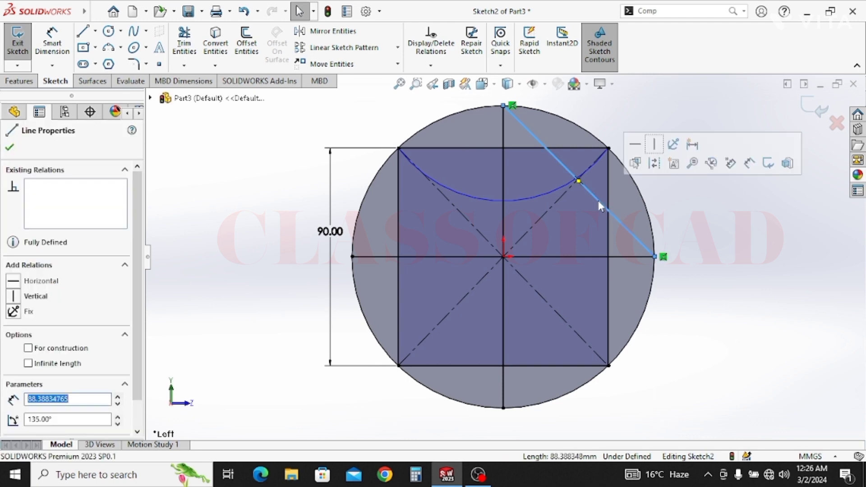
key("Delete")
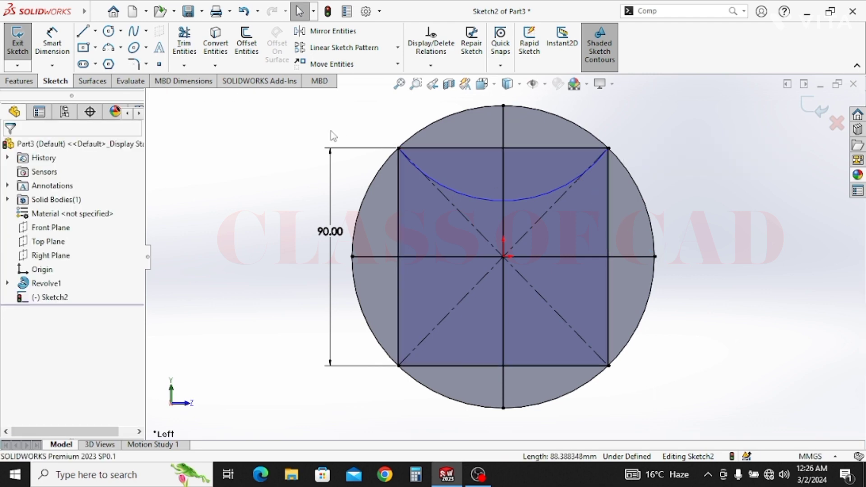
Mirror the upper arc about the horizontal centre line.
left_click(456, 191)
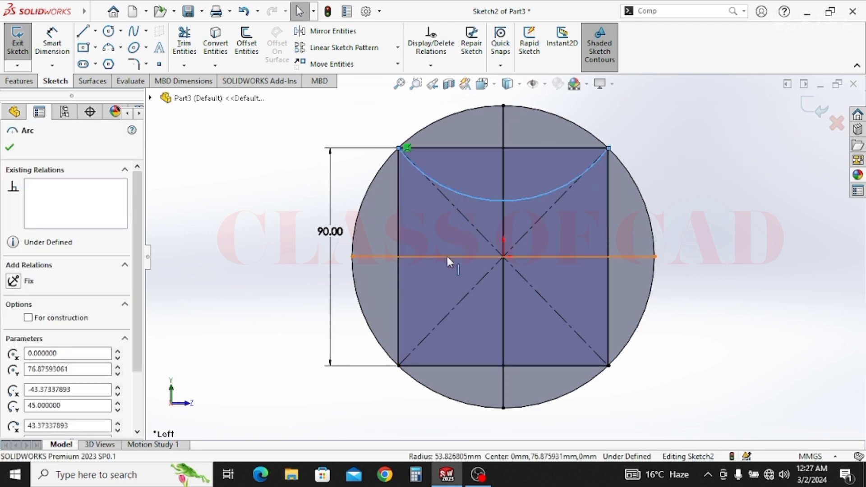
left_click(448, 256, "ctrl")
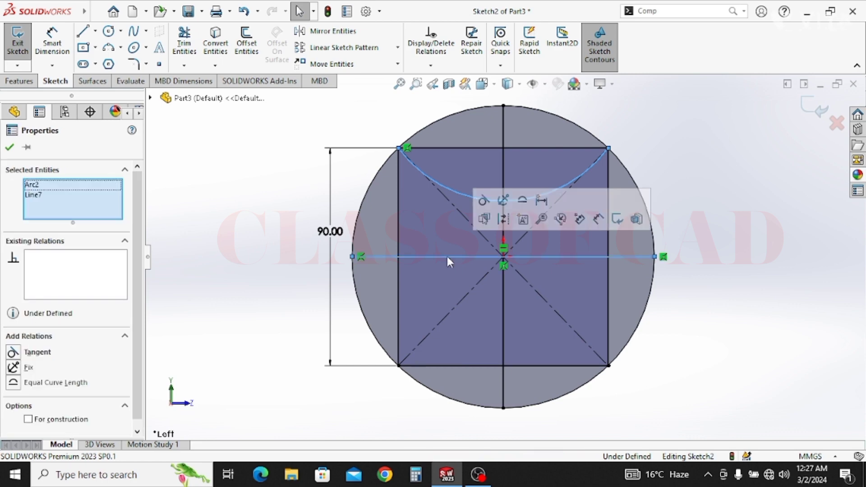
left_click(327, 31)
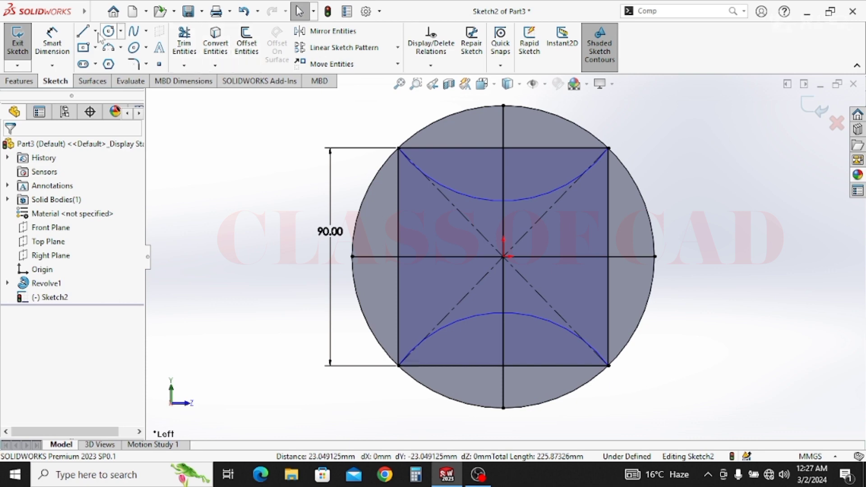
Dimension the upper arc's radius at 50 mm.
left_click(52, 43)
left_click(461, 196)
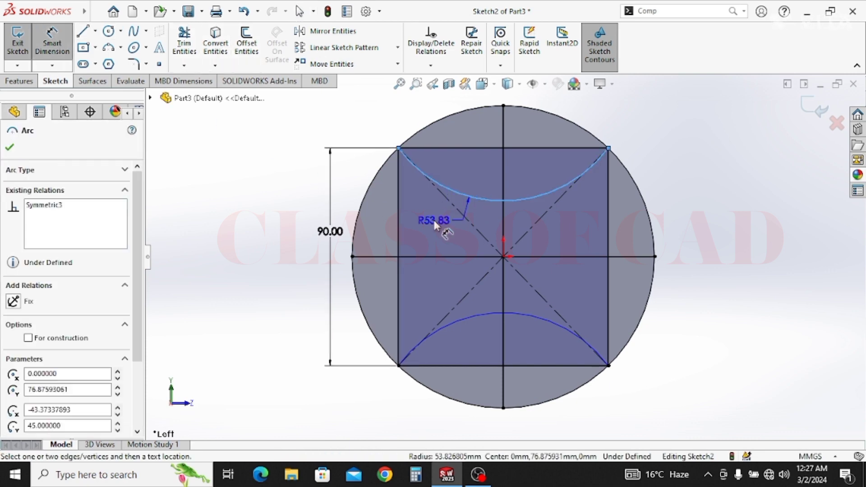
left_click(430, 220)
type("50")
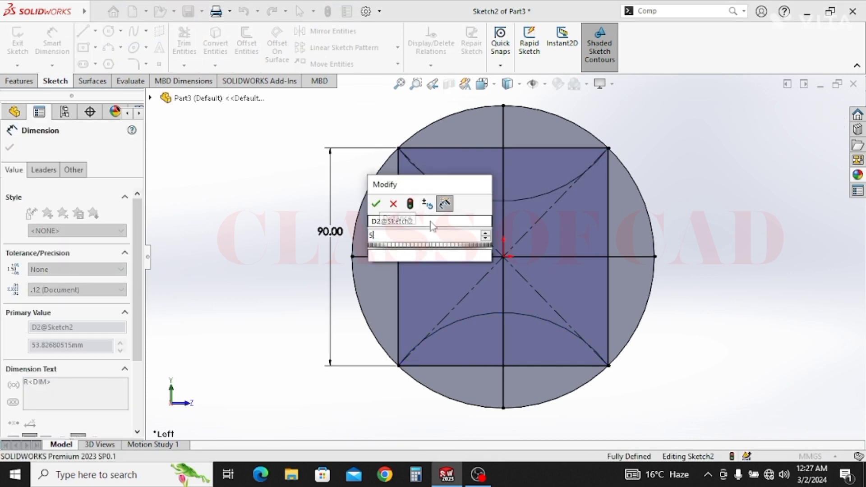
key("Return")
key("Escape")
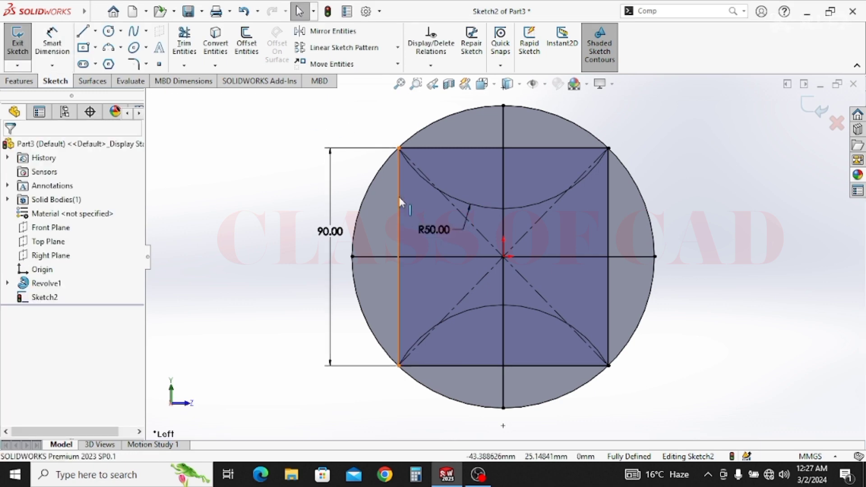
Convert the rectangle's four sides to construction geometry.
left_click(411, 201)
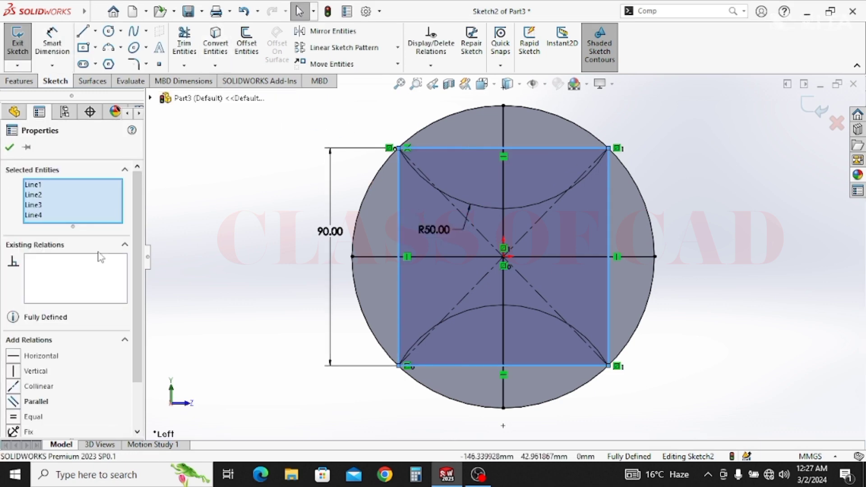
scroll(38, 397, "down", 2)
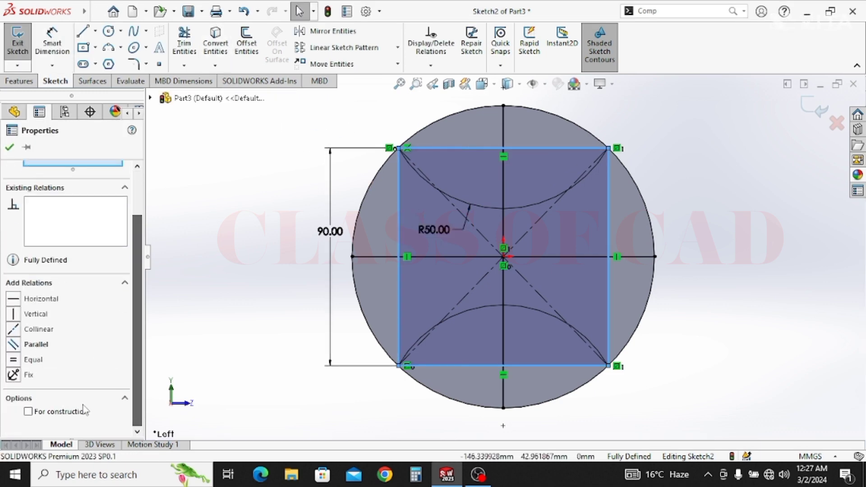
left_click(29, 412)
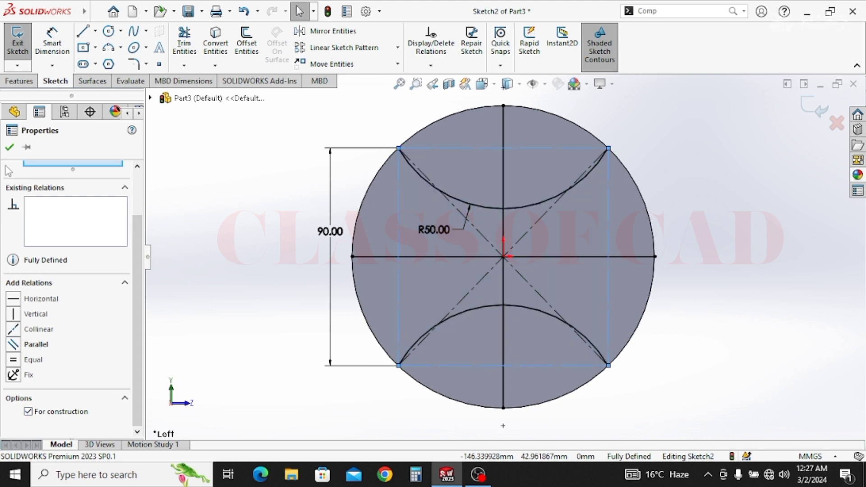
middle_click_drag(440, 230, 388, 286)
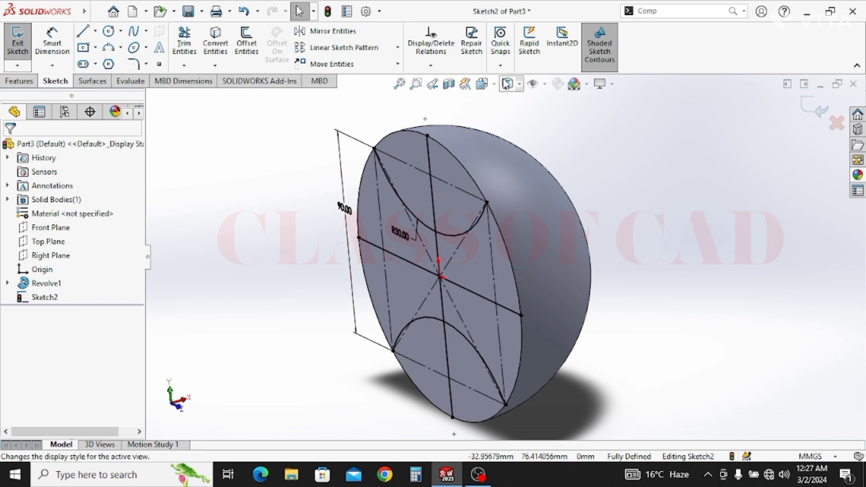
left_click(19, 81)
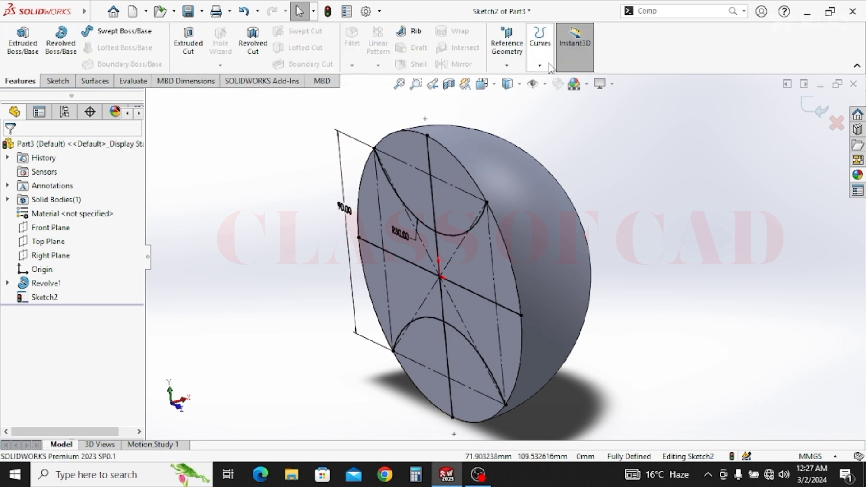
left_click(550, 68)
left_click(559, 81)
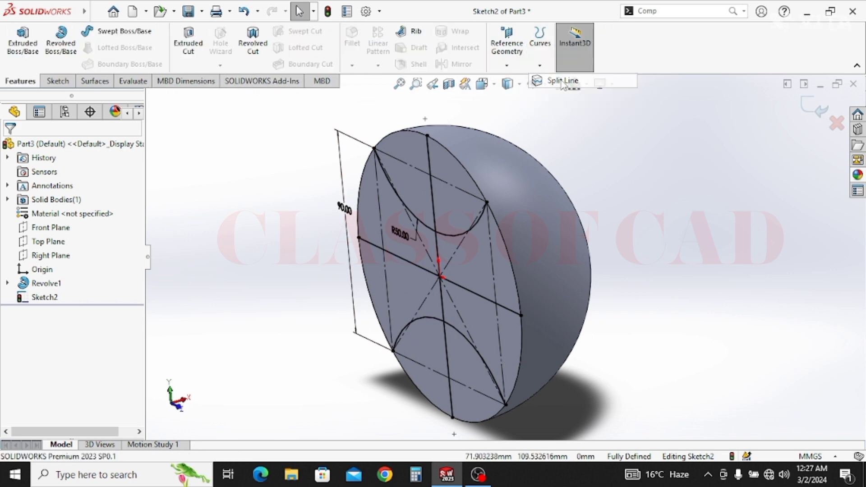
left_click(554, 196)
left_click(76, 260)
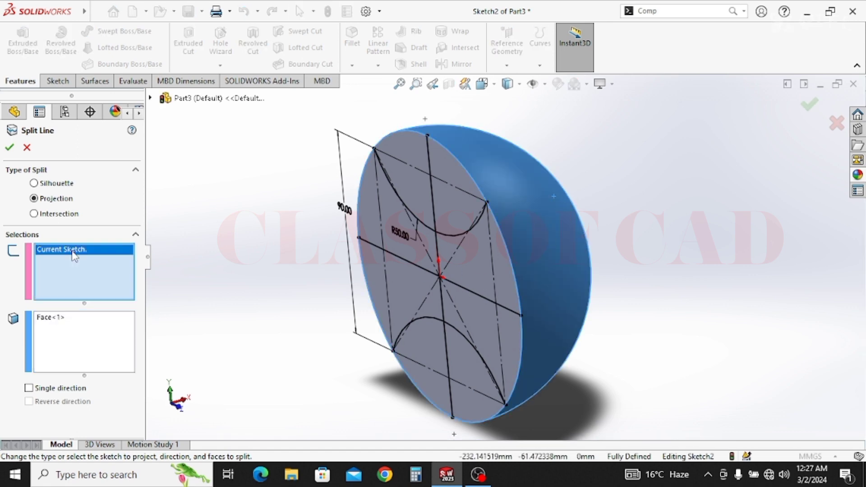
right_click(120, 253)
left_click(133, 274)
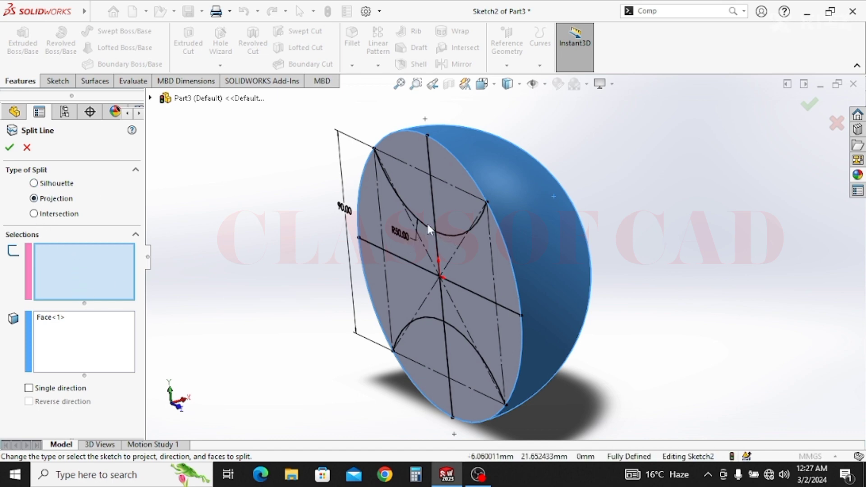
key("Escape")
Exit the sketch and project it onto the hemisphere's curved face as a Split Line of type Projection.
left_click(819, 107)
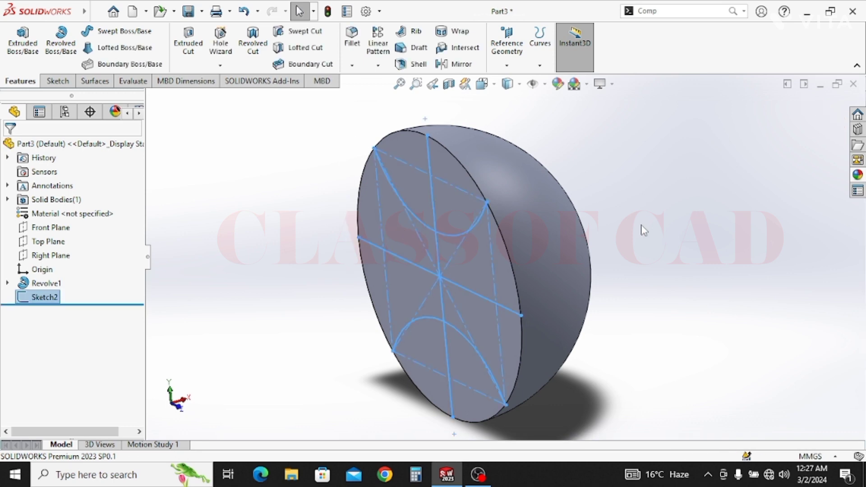
scroll(645, 229, "up", 3)
left_click(654, 226)
left_click(539, 67)
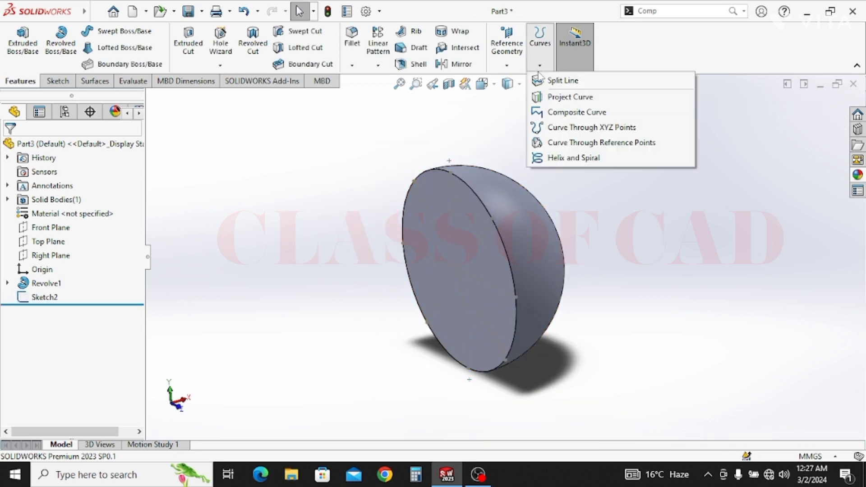
left_click(562, 81)
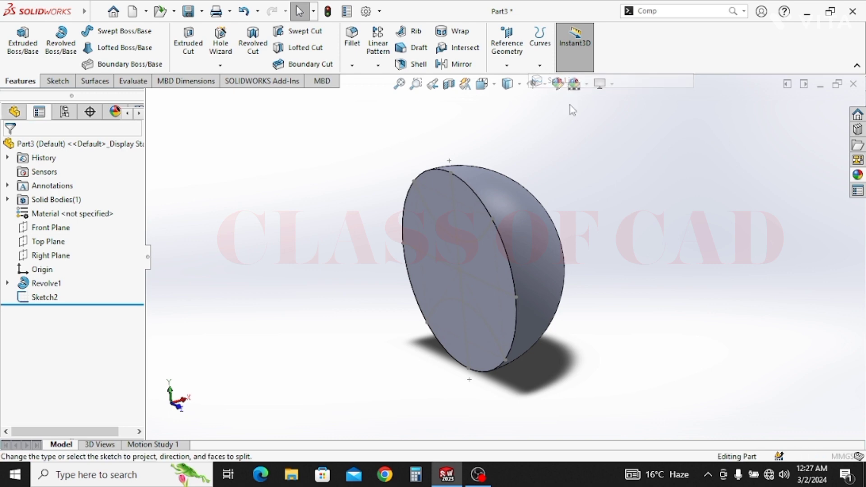
left_click(477, 240)
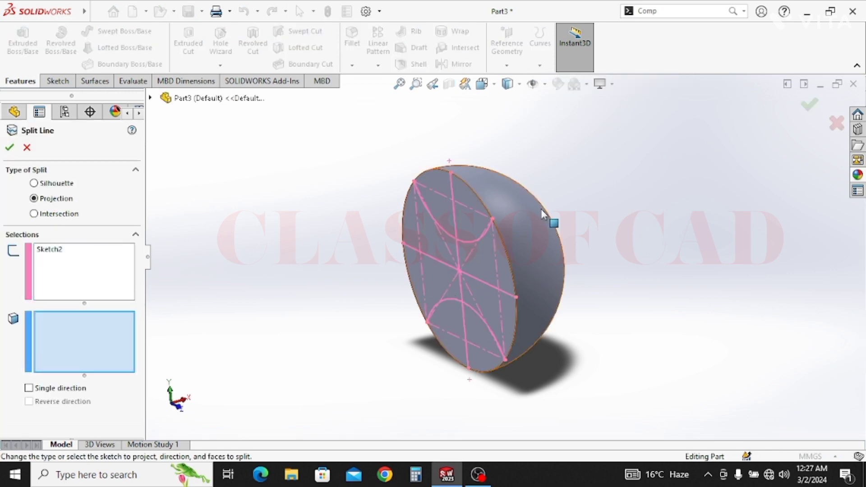
left_click(534, 219)
middle_click_drag(549, 226, 470, 255)
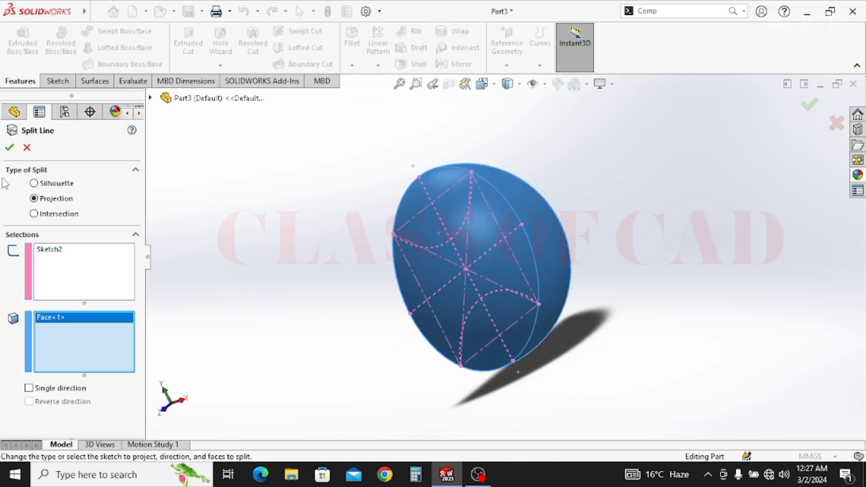
left_click(10, 144)
middle_click_drag(277, 213, 507, 216)
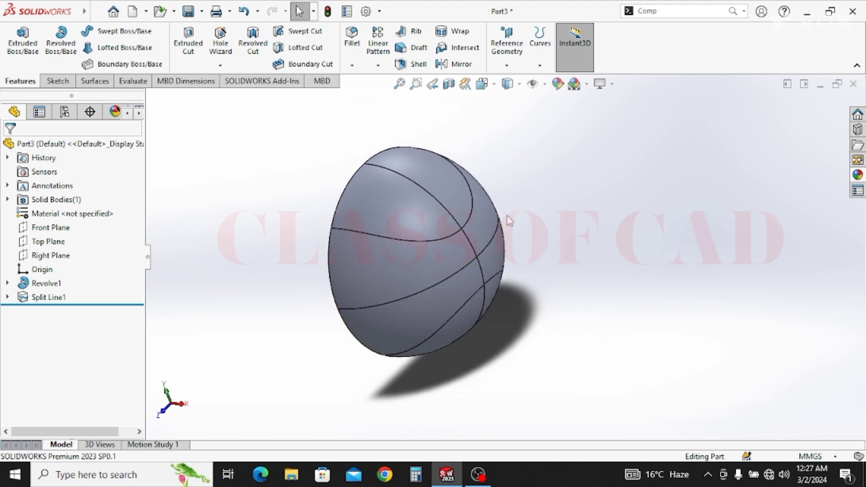
left_click(444, 208)
mouse_move(459, 215)
middle_mouse_down()
mouse_move(482, 261)
mouse_move(472, 226)
middle_mouse_up()
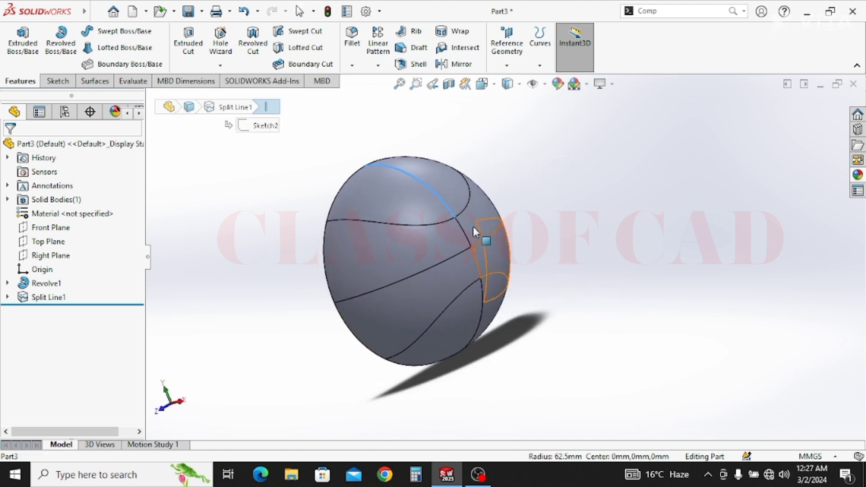
scroll(458, 222, "down", 4)
scroll(459, 222, "up", 4)
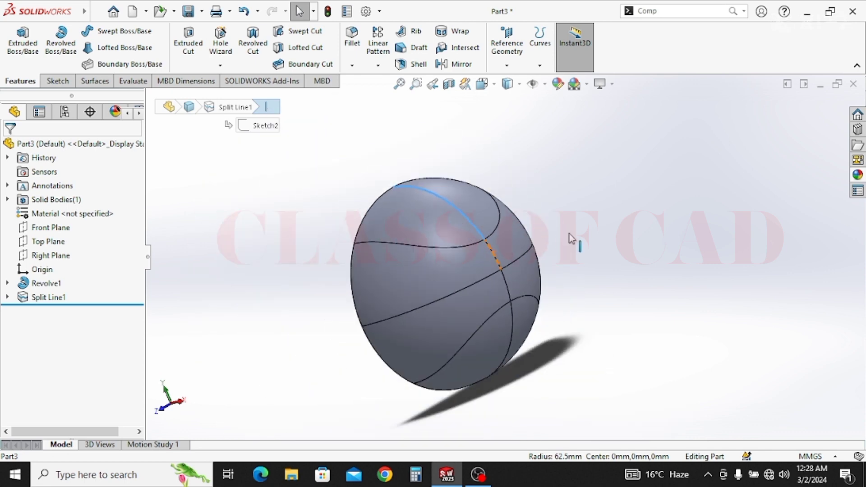
left_click(570, 232)
middle_click_drag(524, 255, 539, 290)
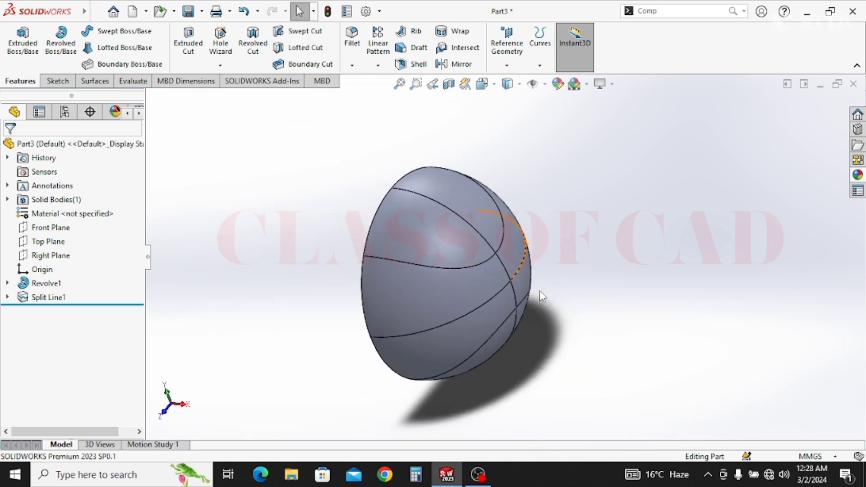
Join the four edge segments of the vertical split line across the dome into one composite curve.
left_click(540, 65)
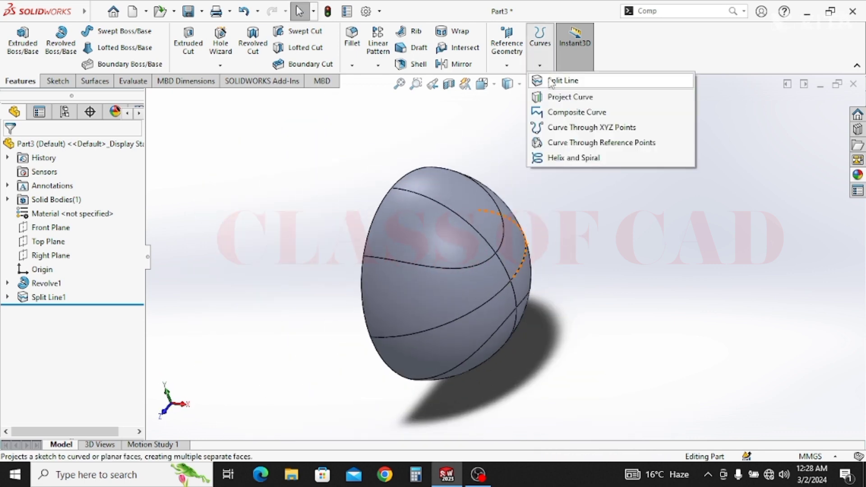
left_click(567, 113)
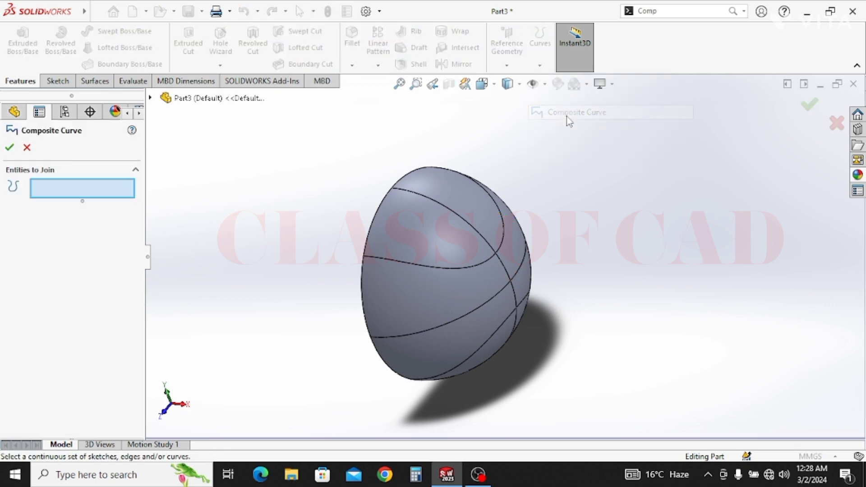
left_click(465, 220)
middle_click_drag(466, 220, 493, 260)
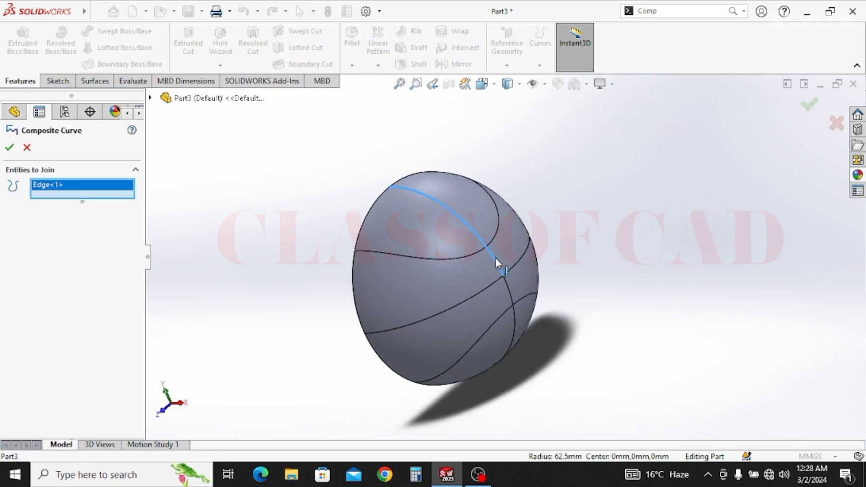
left_click(508, 284)
left_click(517, 297)
middle_click_drag(517, 296, 514, 308)
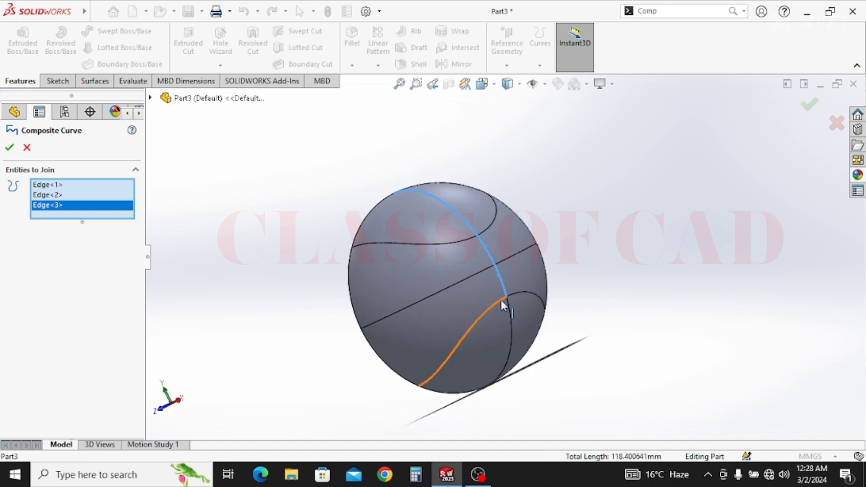
left_click(511, 309)
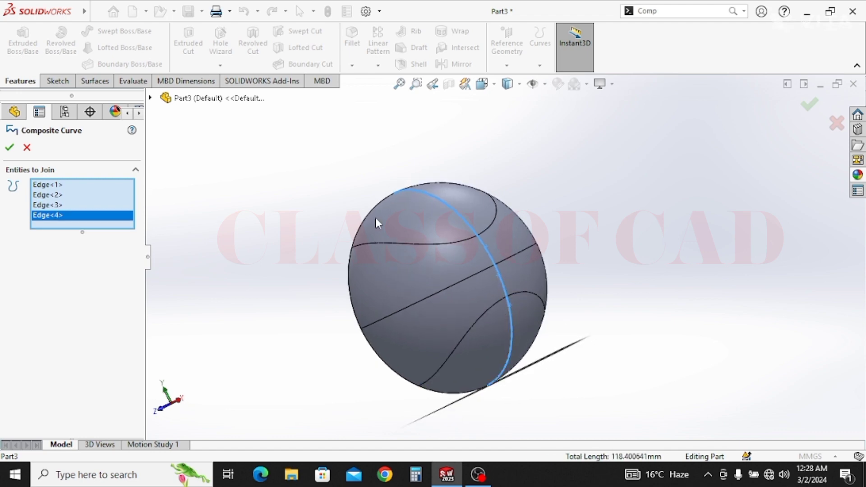
left_click(10, 149)
Join the two edge segments of the upper curved split line into a composite curve.
left_click(539, 66)
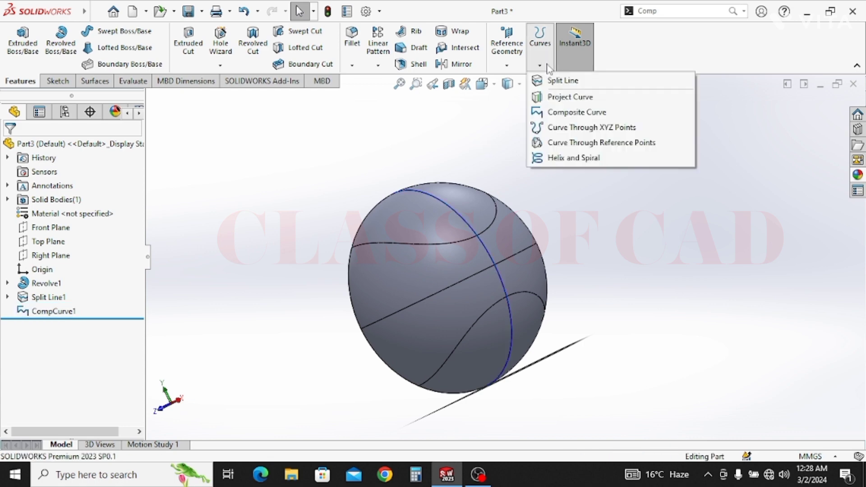
left_click(552, 113)
left_click(461, 245)
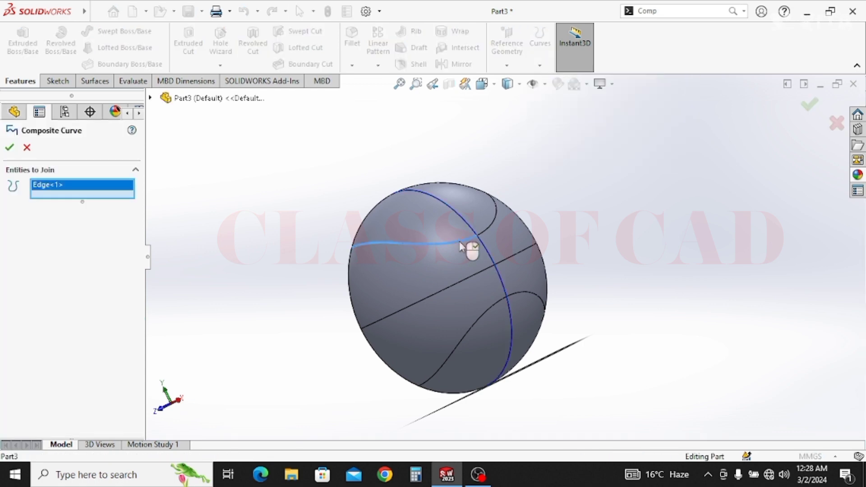
left_click(486, 235)
left_click(9, 149)
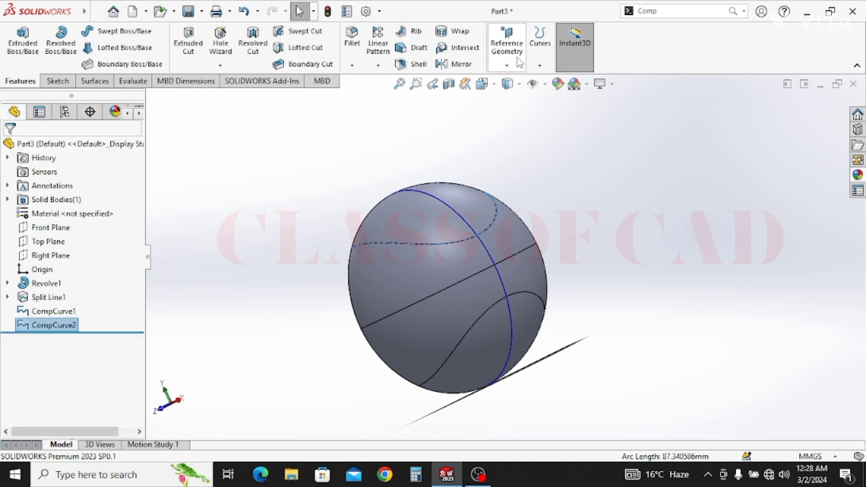
Join the two edge segments of the horizontal middle split line into a composite curve.
left_click(540, 43)
left_click(555, 113)
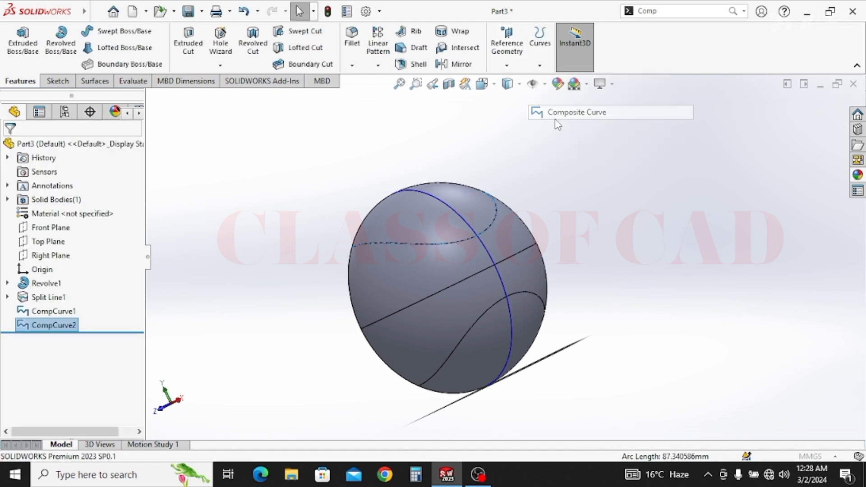
left_click(480, 272)
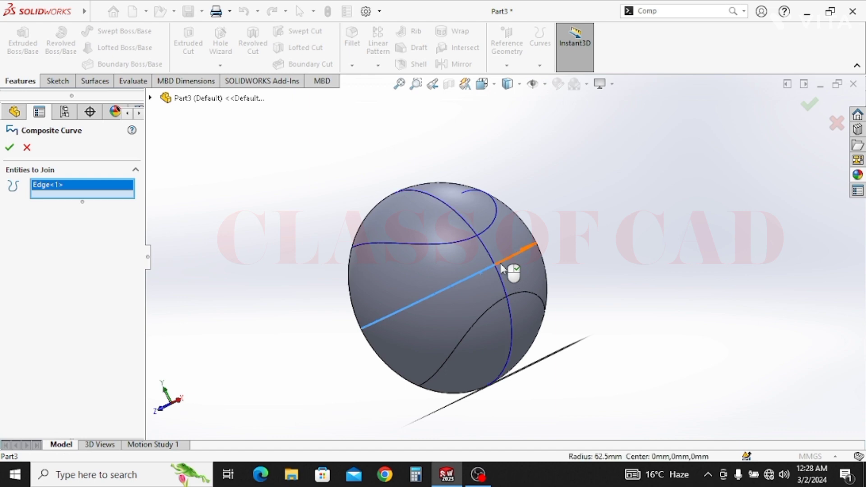
left_click(506, 272)
key("Return")
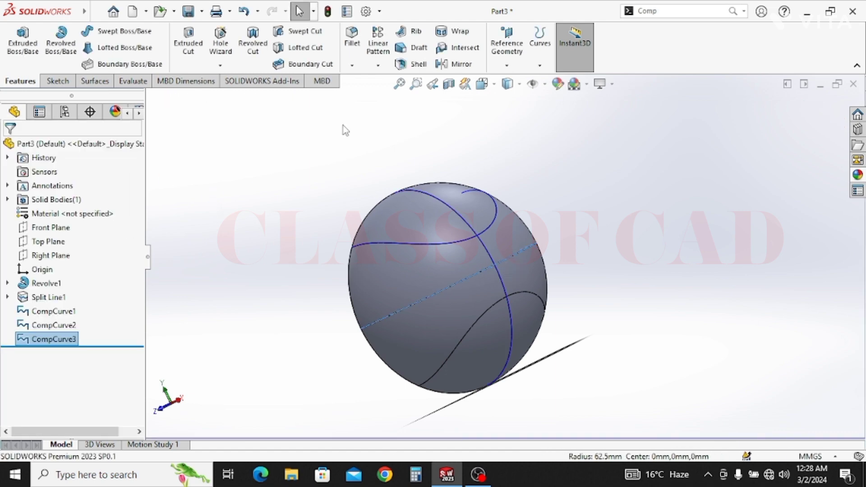
Join the two edge segments of the lower curved split line into a composite curve.
left_click(540, 42)
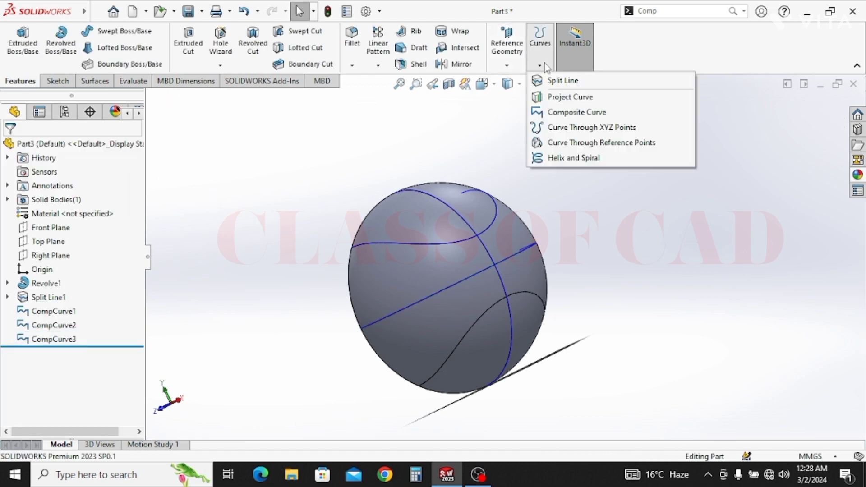
left_click(563, 116)
left_click(506, 301)
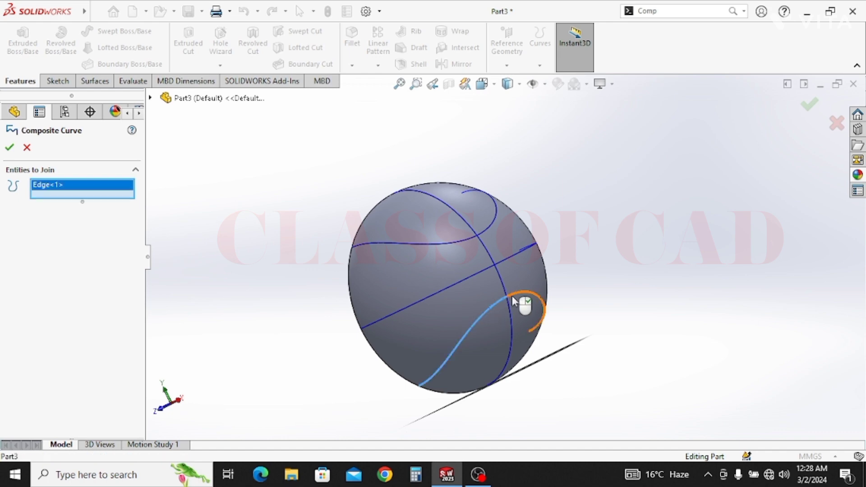
left_click(513, 298)
left_click(10, 147)
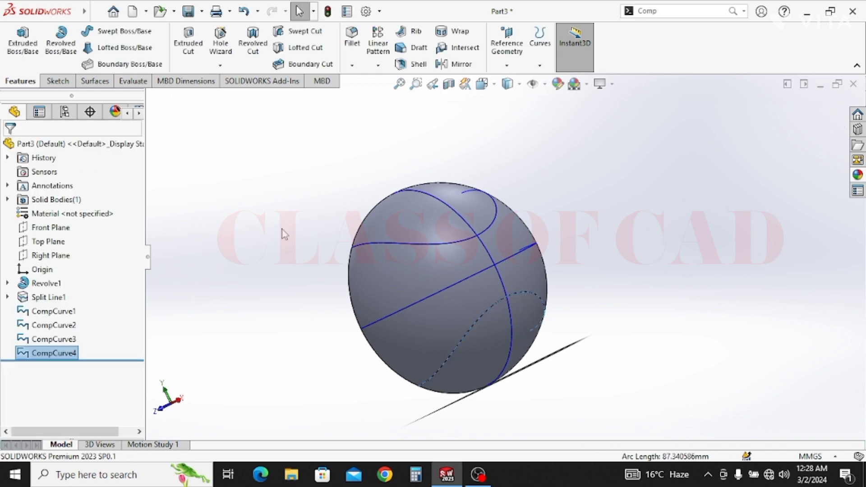
middle_click_drag(340, 201, 428, 208)
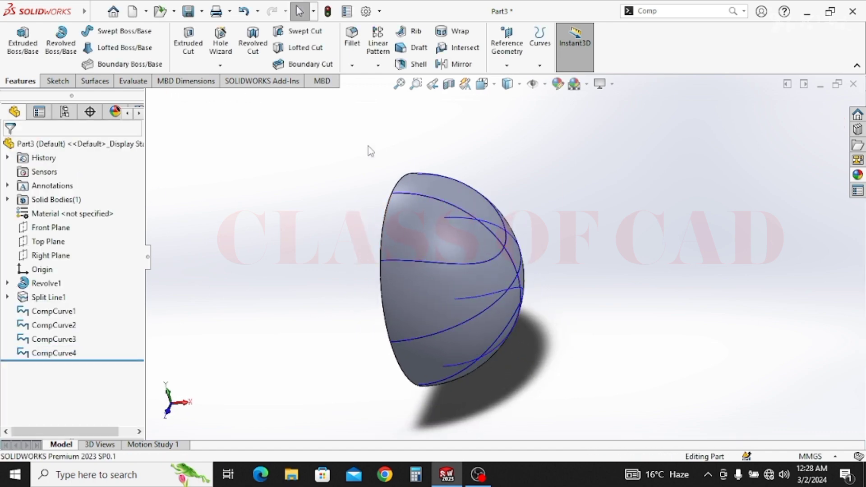
Cut a groove along the vertical composite curve across the dome with a 3 mm circular-profile Swept Cut.
left_click(298, 31)
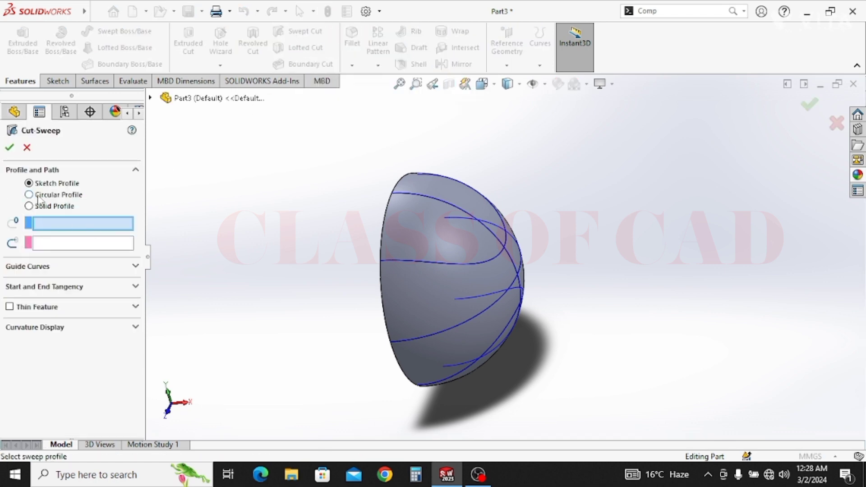
left_click(30, 194)
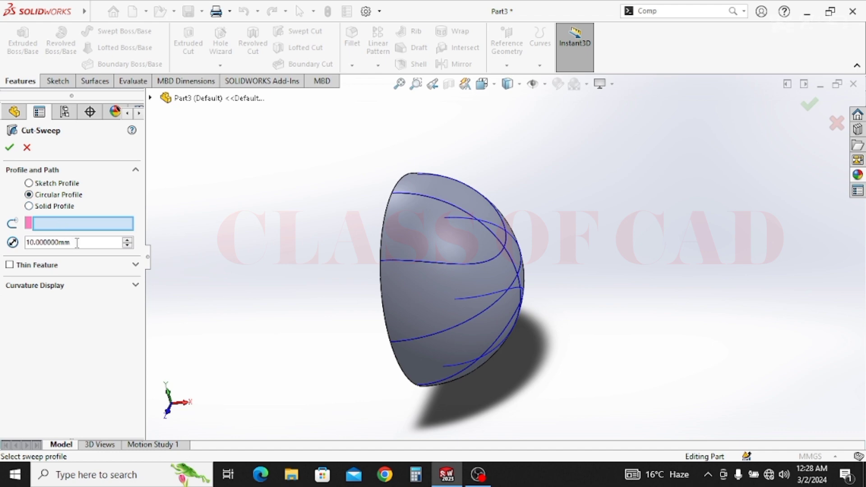
type("3")
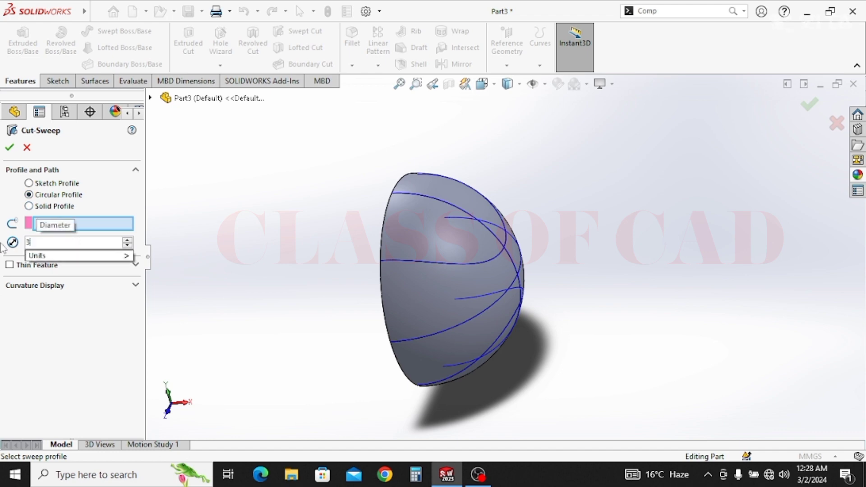
key("Tab")
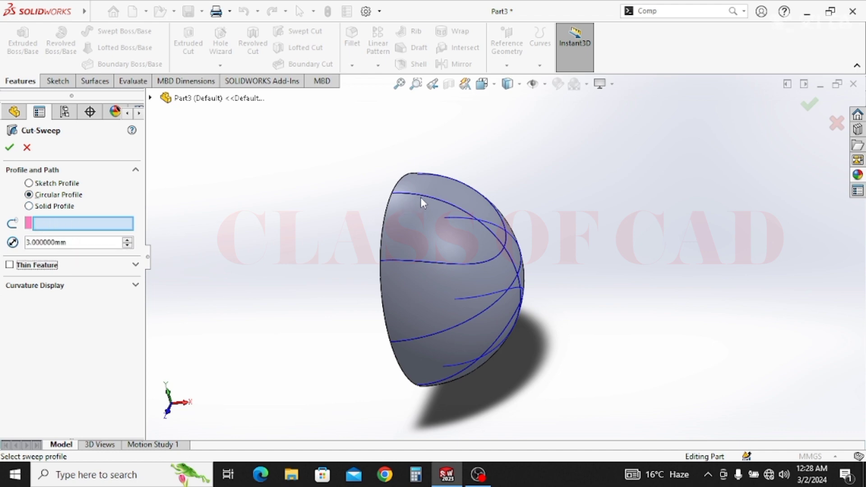
left_click(423, 197)
middle_click_drag(499, 315, 365, 296)
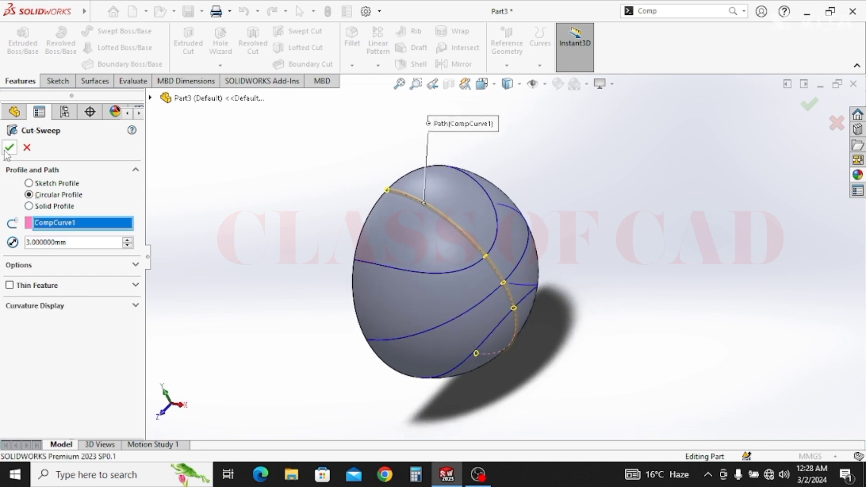
left_click(260, 260)
Cut a groove along the upper curved composite curve with a 3 mm circular-profile Swept Cut.
middle_click_drag(377, 270, 397, 241)
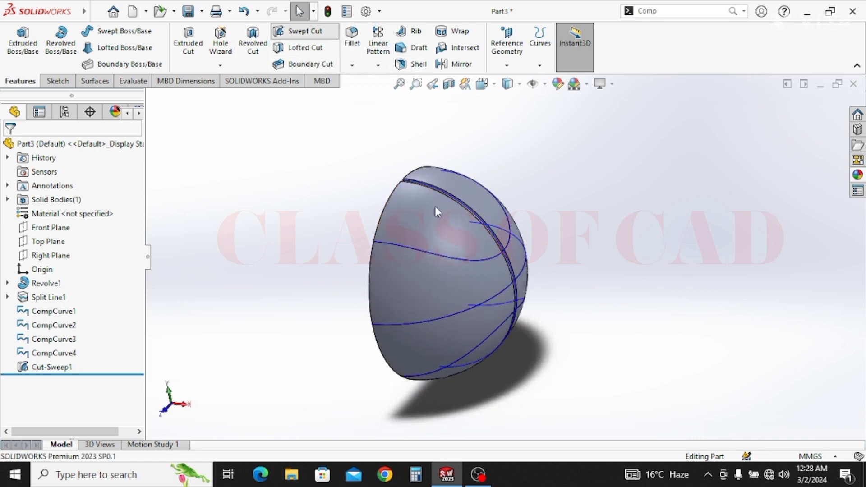
left_click(298, 31)
left_click(54, 195)
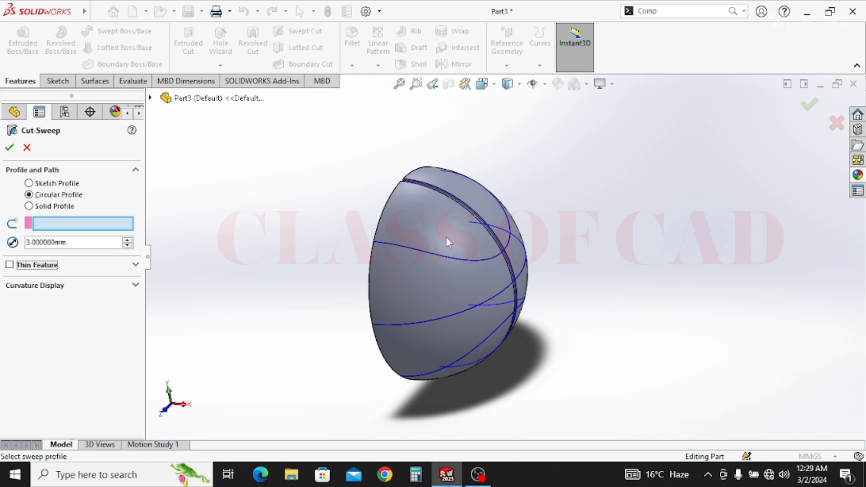
left_click(447, 258)
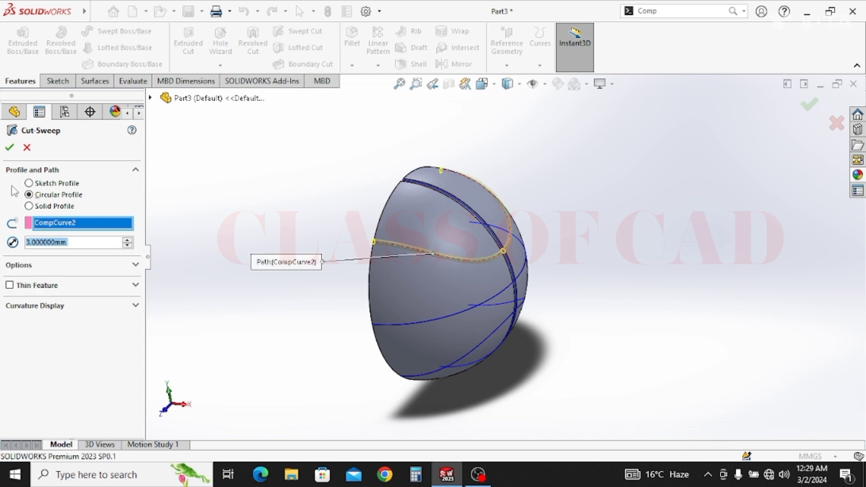
Cut a groove along the horizontal middle composite curve with a 3 mm circular-profile Swept Cut.
left_click(299, 31)
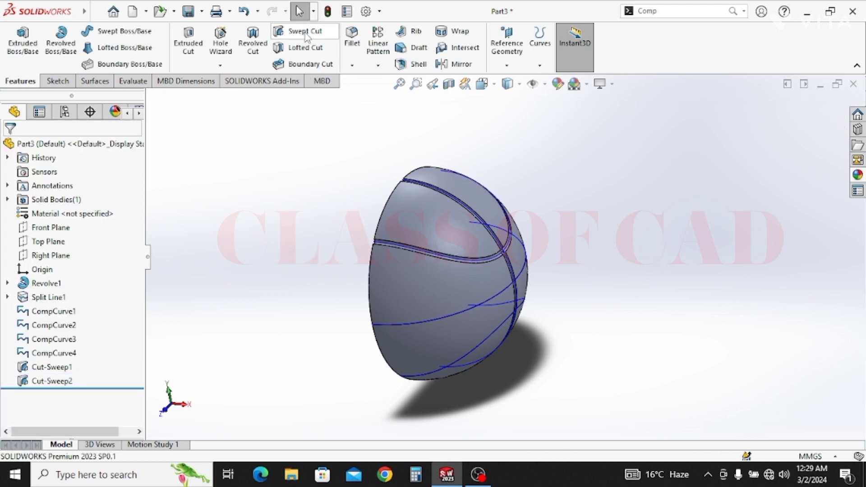
left_click(43, 196)
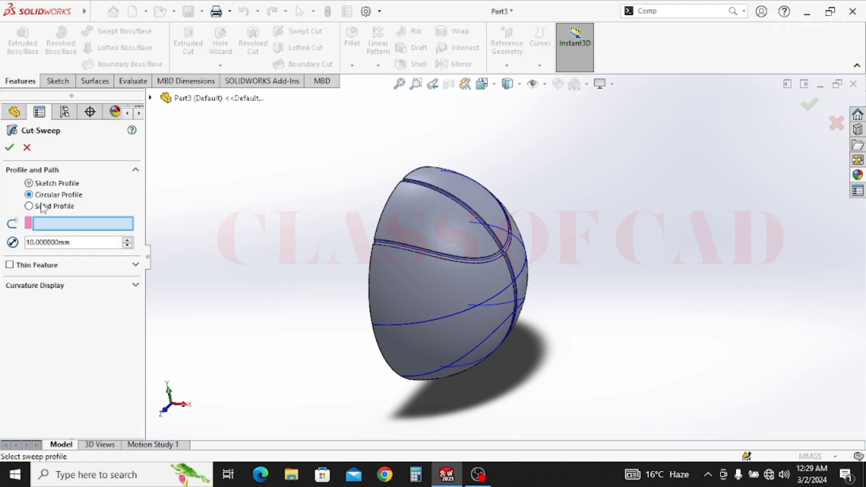
type("3")
key("Tab")
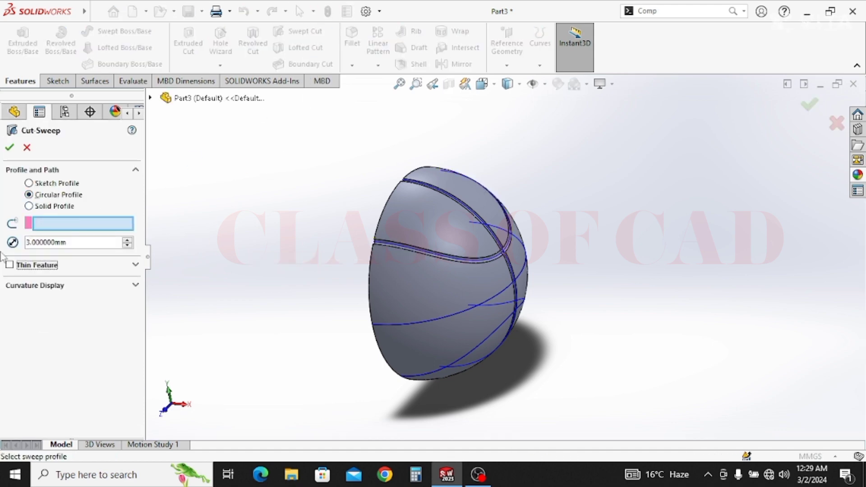
left_click(468, 308)
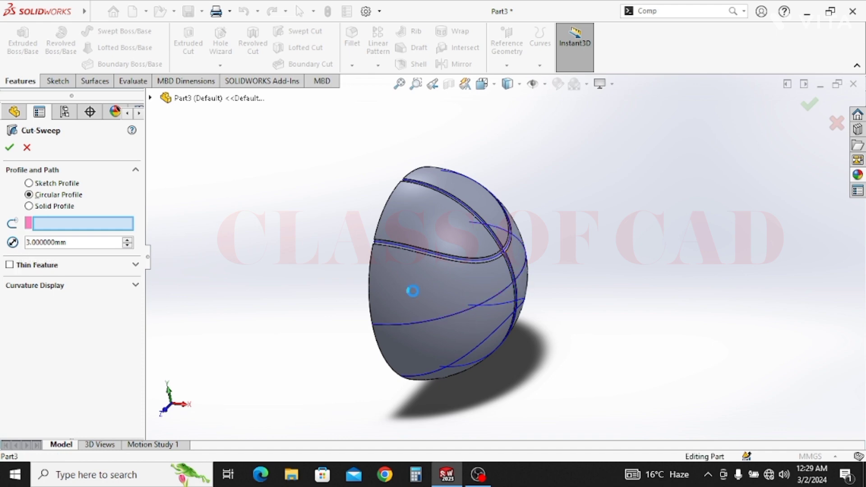
key("Return")
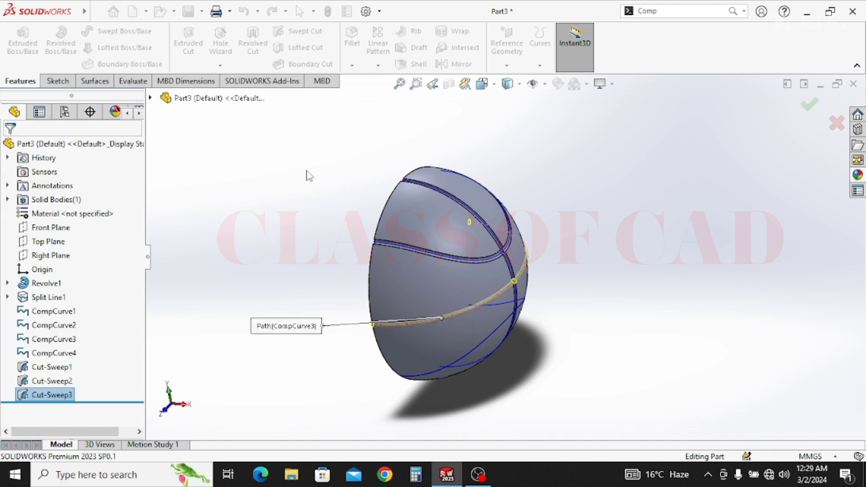
key("Return")
key("Escape")
Cut a groove along the lower curved composite curve with a 3 mm circular-profile Swept Cut.
left_click(304, 30)
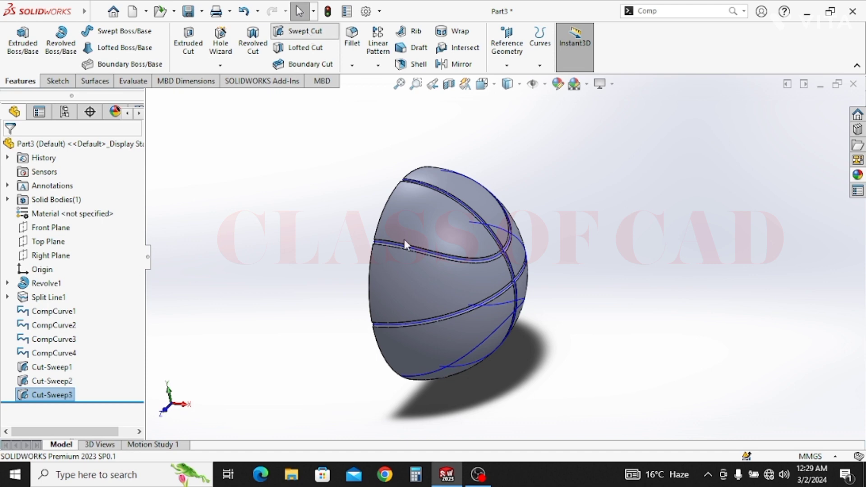
middle_click_drag(456, 359, 449, 334)
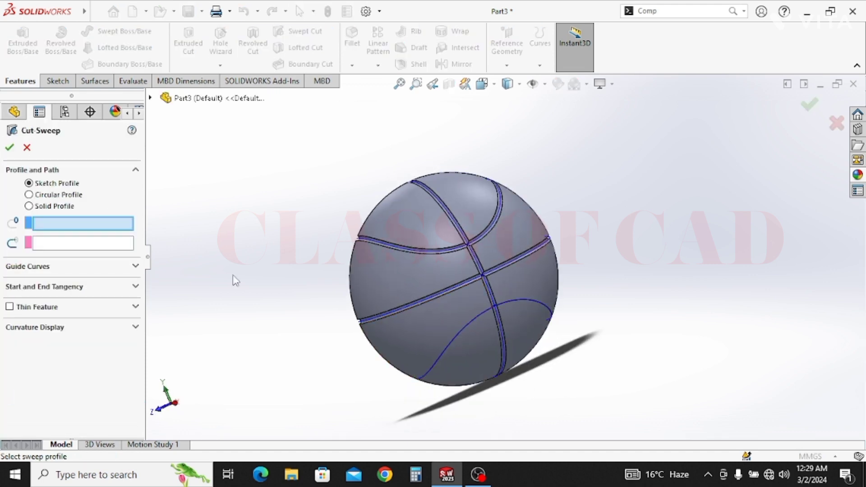
left_click(53, 199)
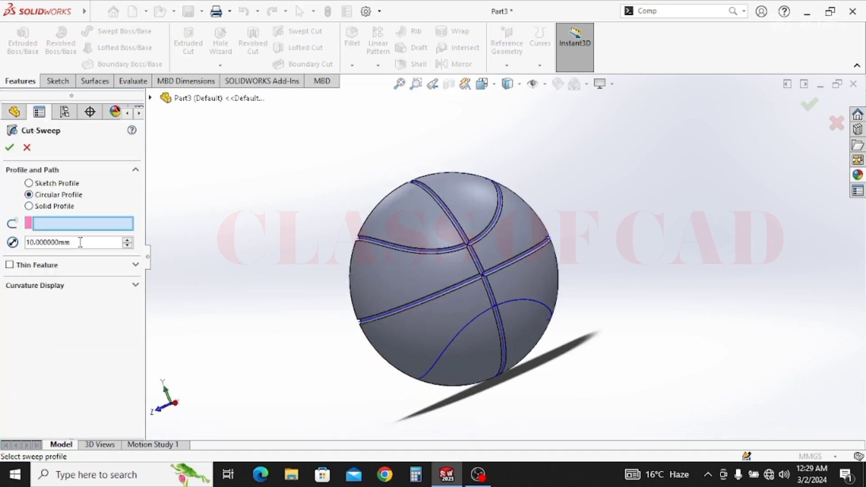
type("3")
key("Tab")
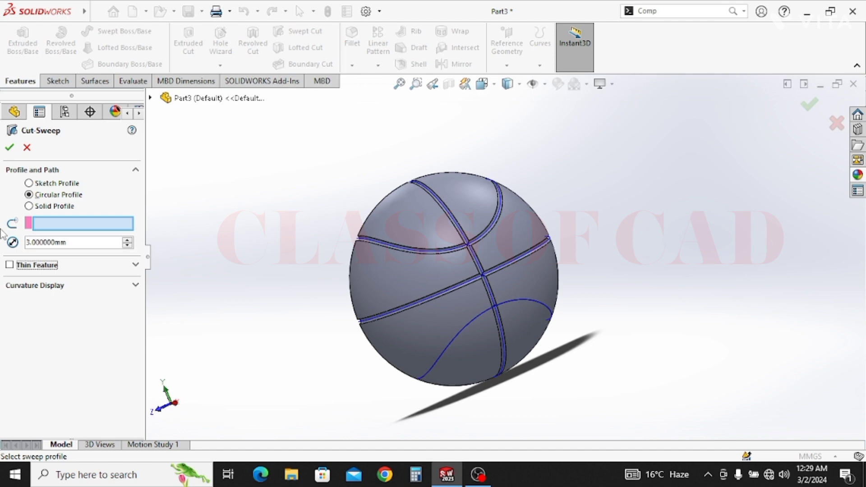
left_click(461, 331)
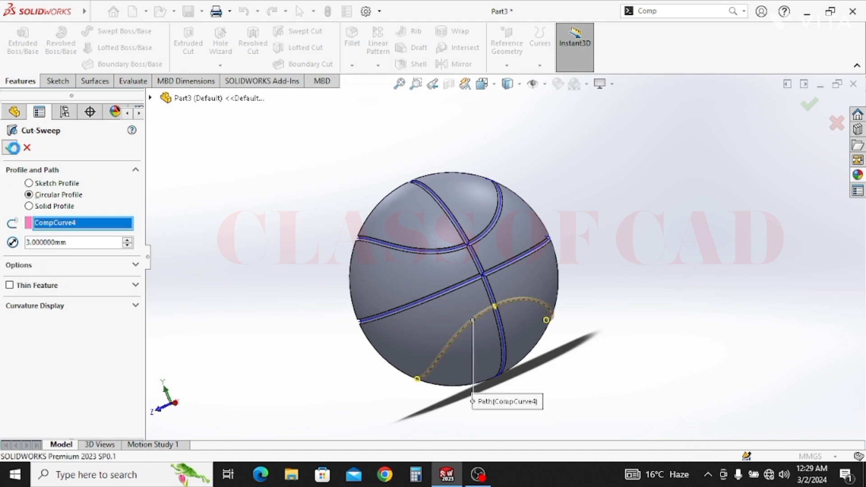
Hide all four composite curves on the dome.
middle_click_drag(419, 291, 487, 282)
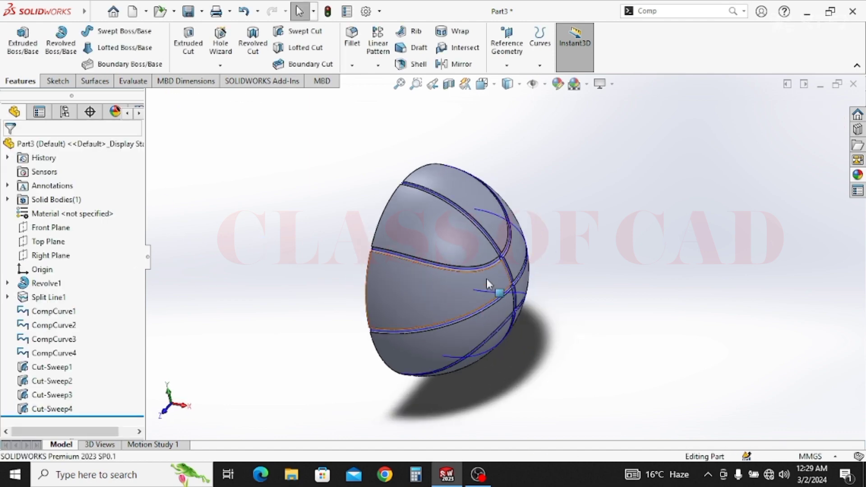
scroll(486, 278, "down", 3)
left_click(489, 258)
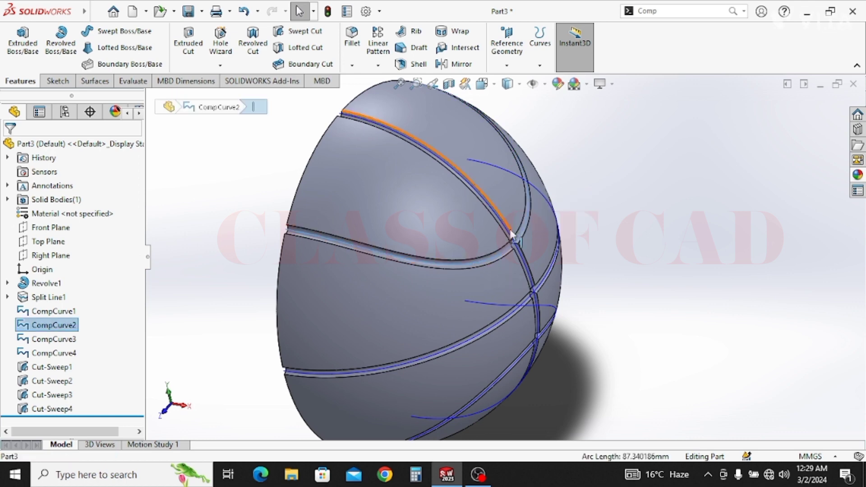
left_click(506, 231, "ctrl")
middle_click_drag(532, 317, 518, 302)
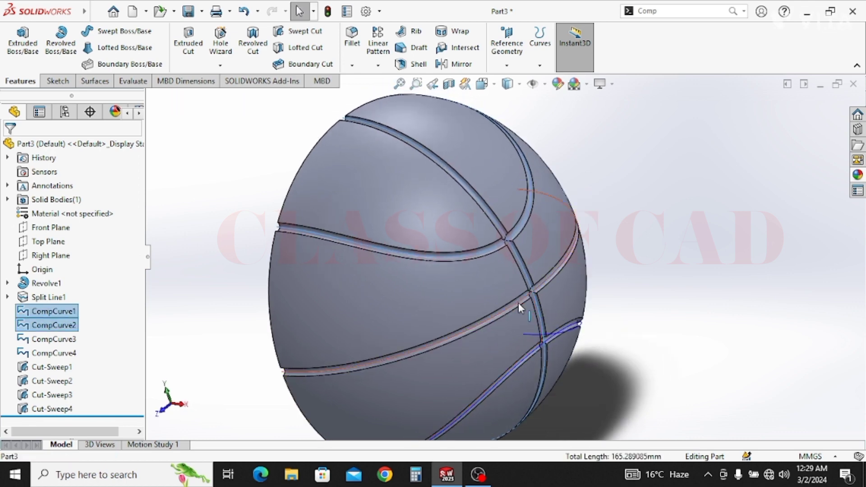
left_click(518, 302, "ctrl")
left_click(543, 348, "ctrl")
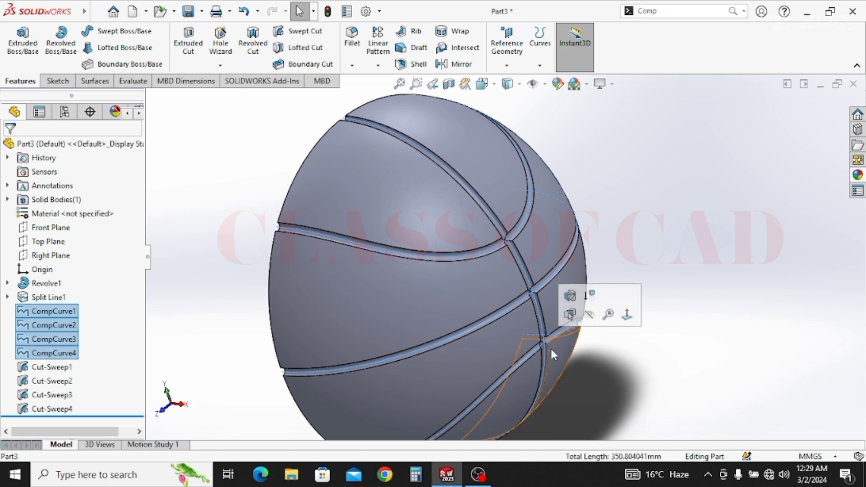
left_click(589, 315)
Shell the half-sphere to a 3 mm wall thickness, removing its flat circular face.
middle_click_drag(636, 354, 663, 326)
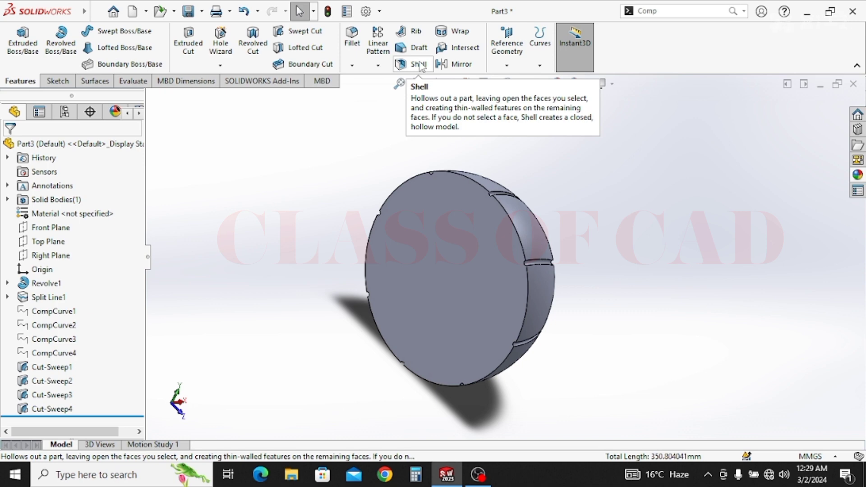
left_click(419, 65)
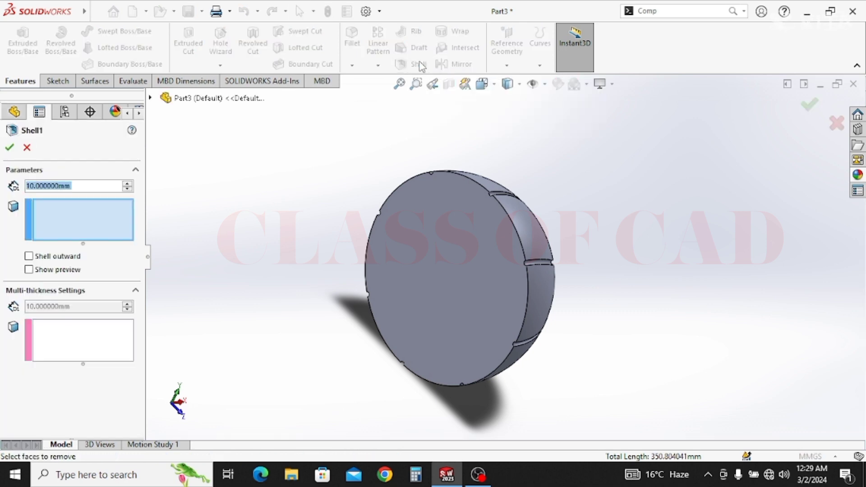
left_click(433, 227)
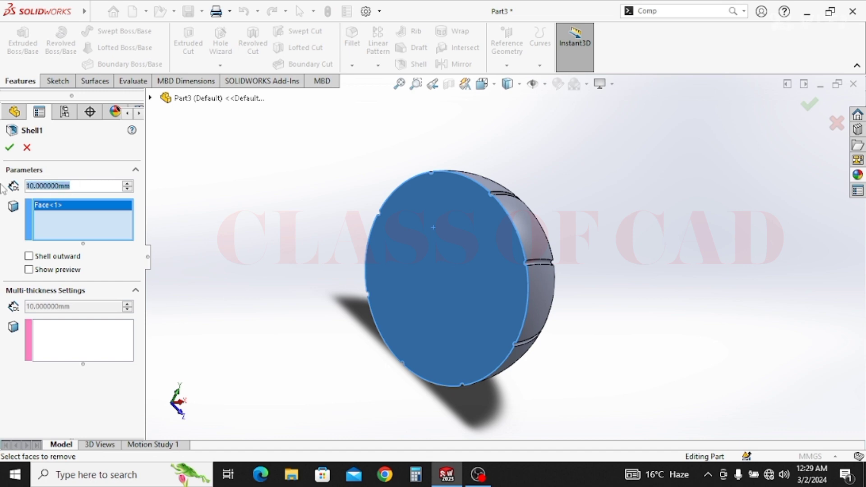
type("3")
key("Return")
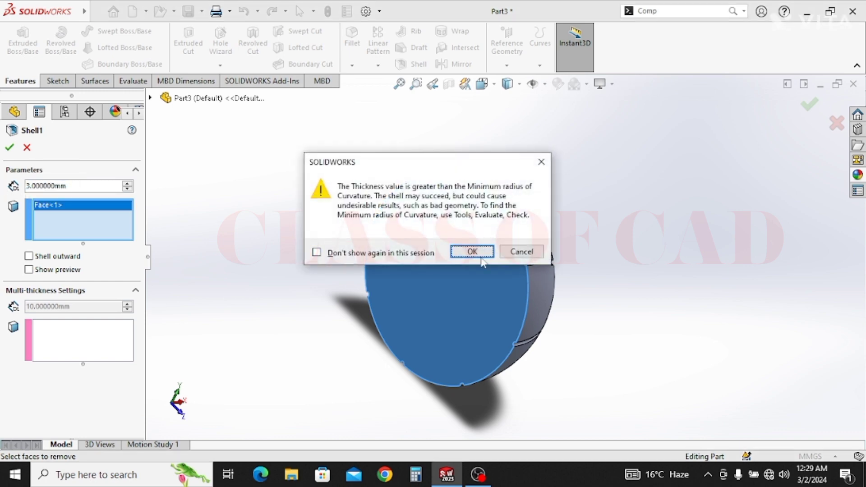
left_click(488, 255)
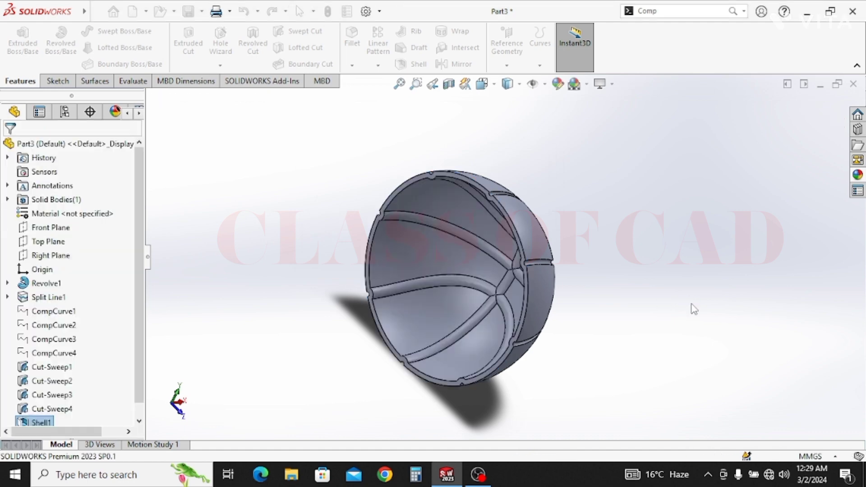
middle_click_drag(614, 299, 607, 321)
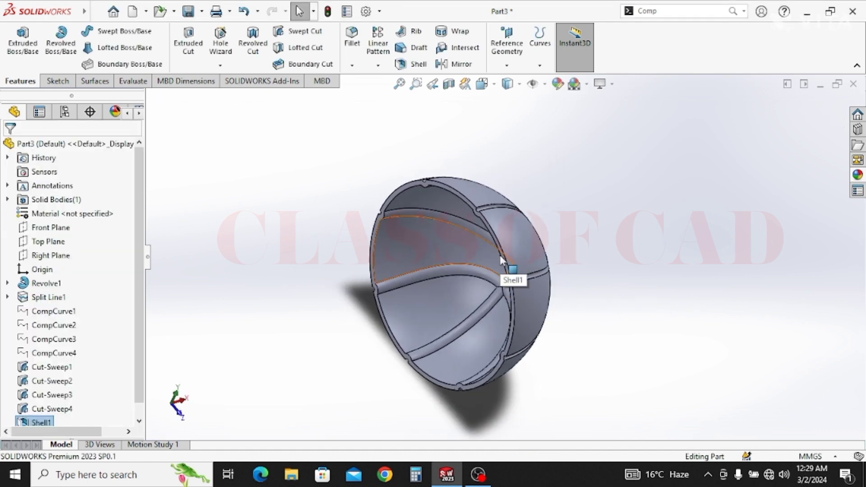
scroll(496, 253, "down", 3)
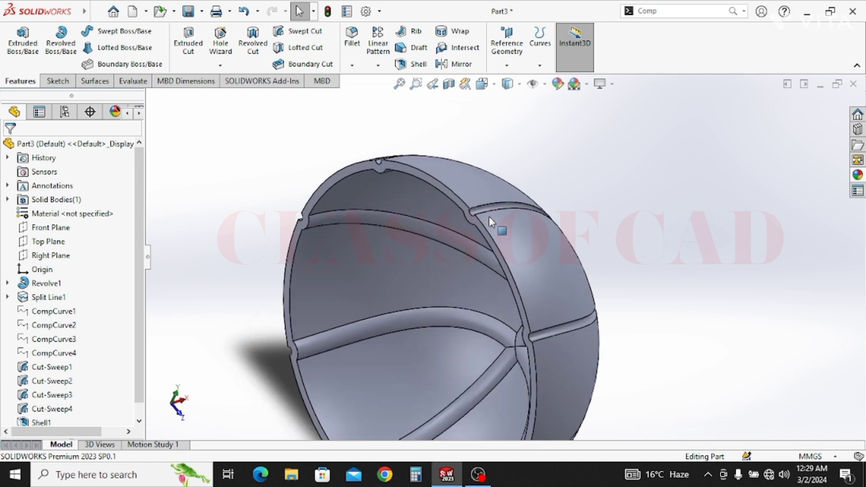
left_click(454, 64)
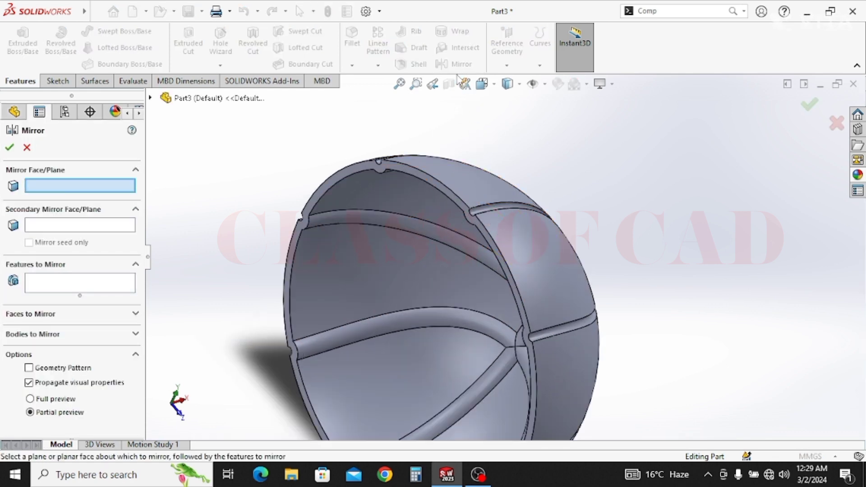
left_click(445, 190)
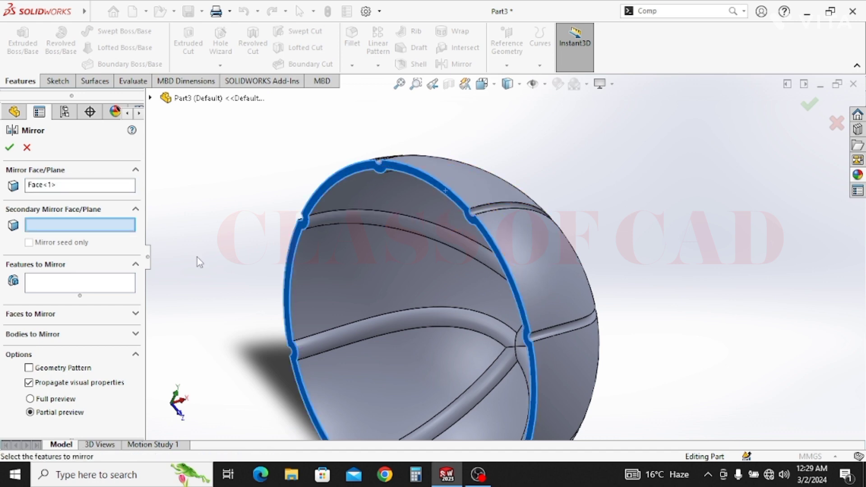
left_click(68, 283)
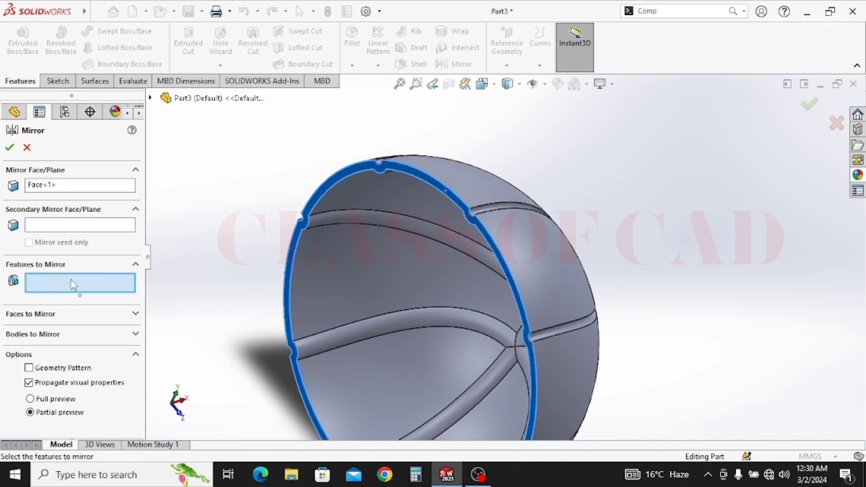
middle_click_drag(442, 298, 379, 298)
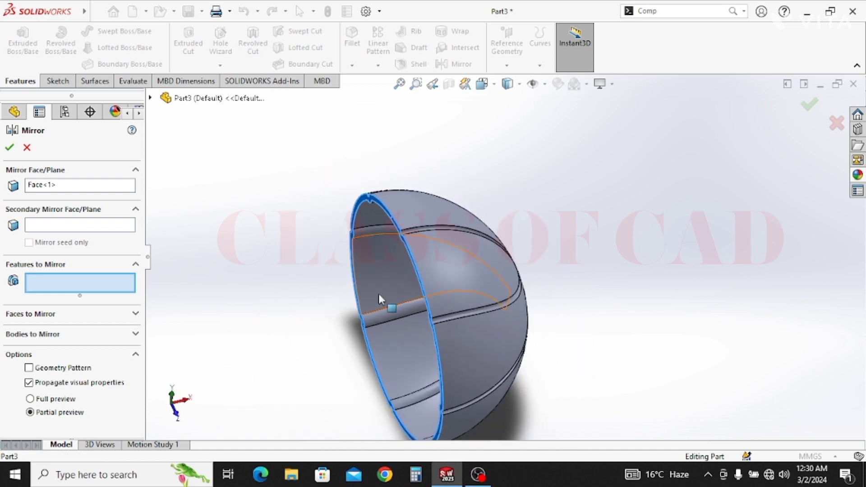
left_click(151, 98)
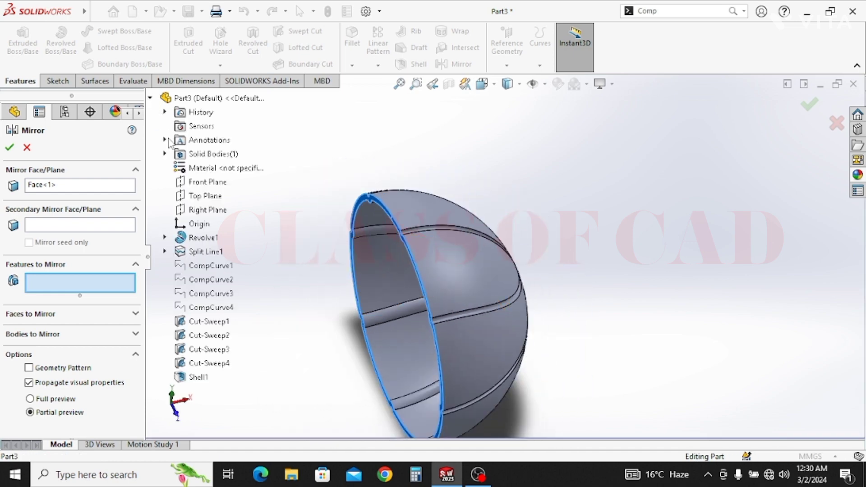
left_click(195, 242)
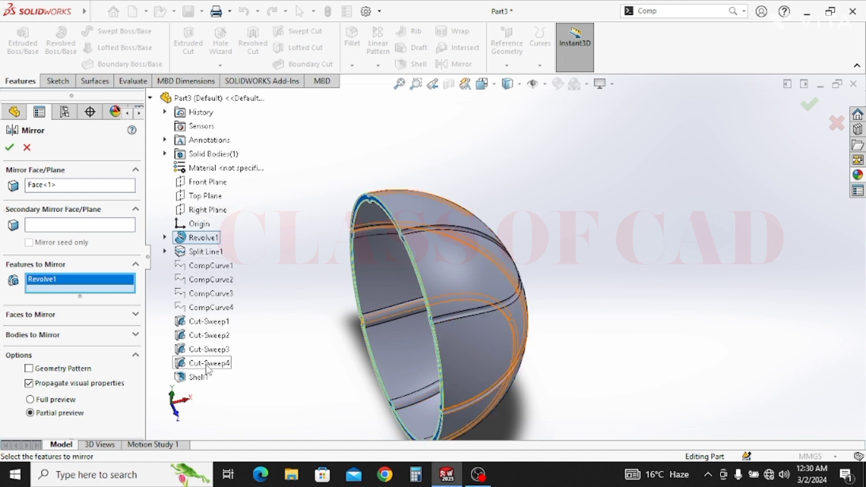
left_click(199, 378)
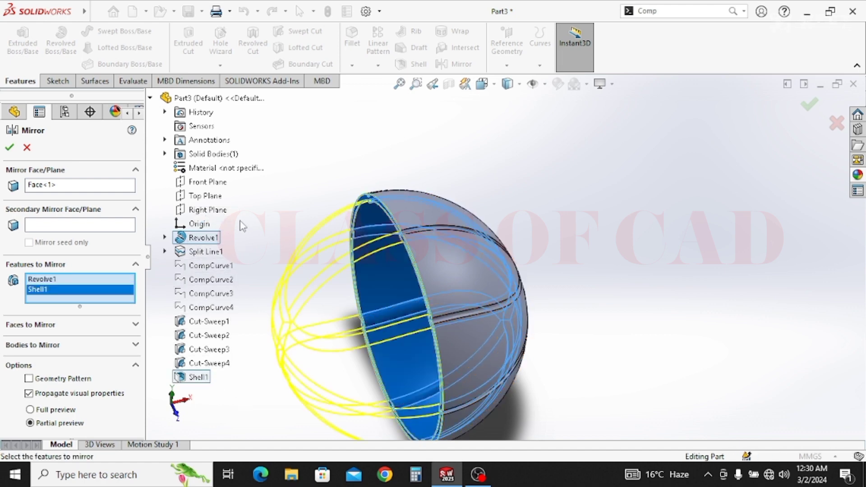
left_click(205, 242)
left_click(195, 366, "shift")
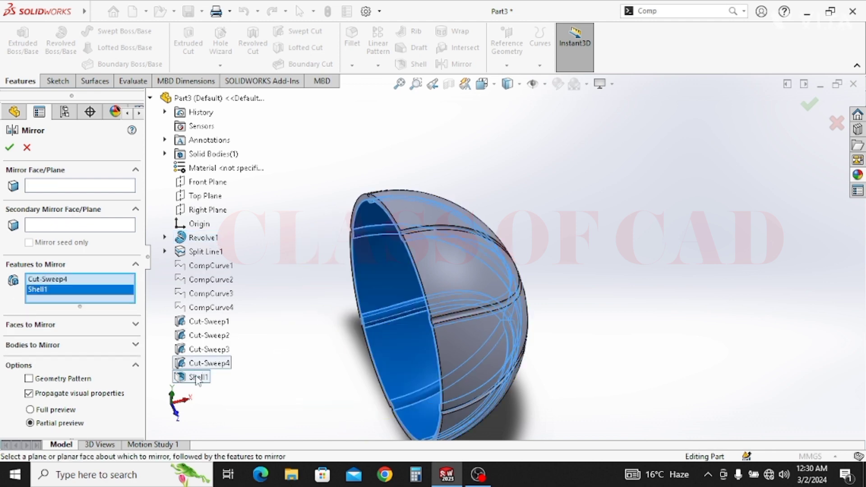
left_click(195, 366)
left_click(195, 353, "shift")
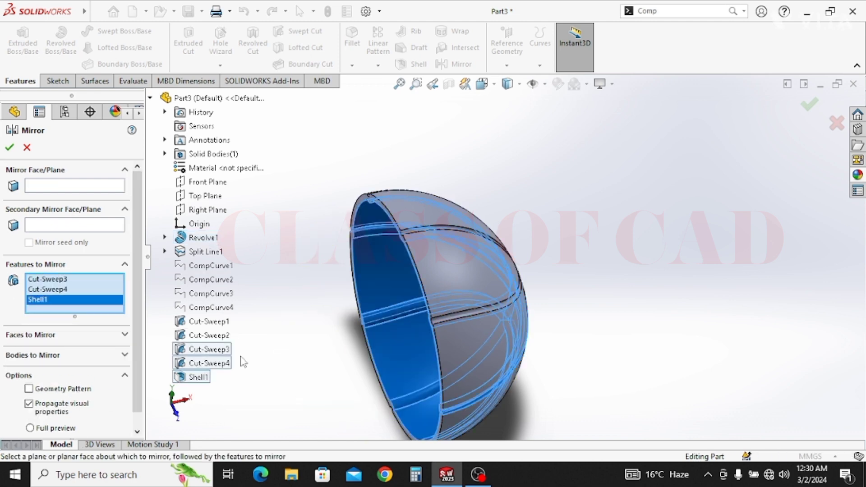
left_click(201, 238)
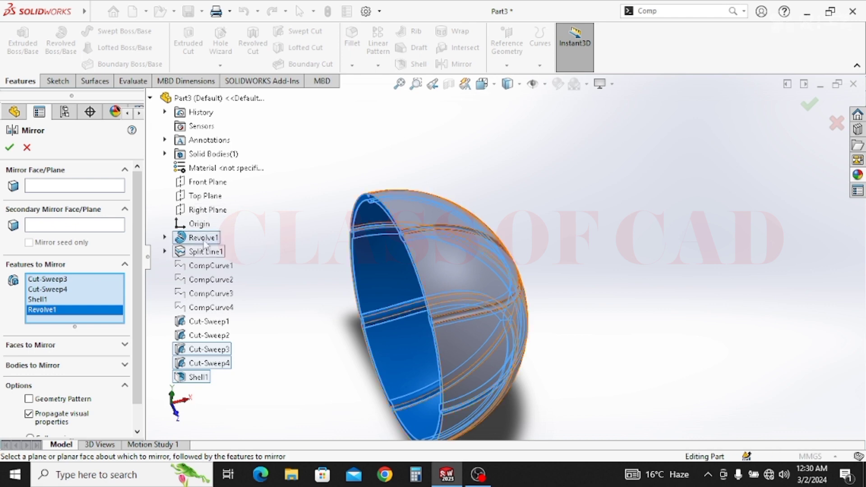
left_click(151, 98)
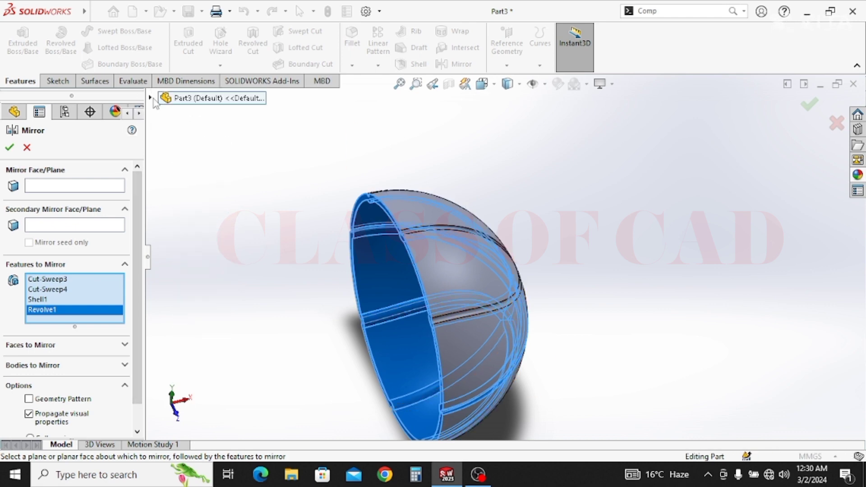
key("Escape")
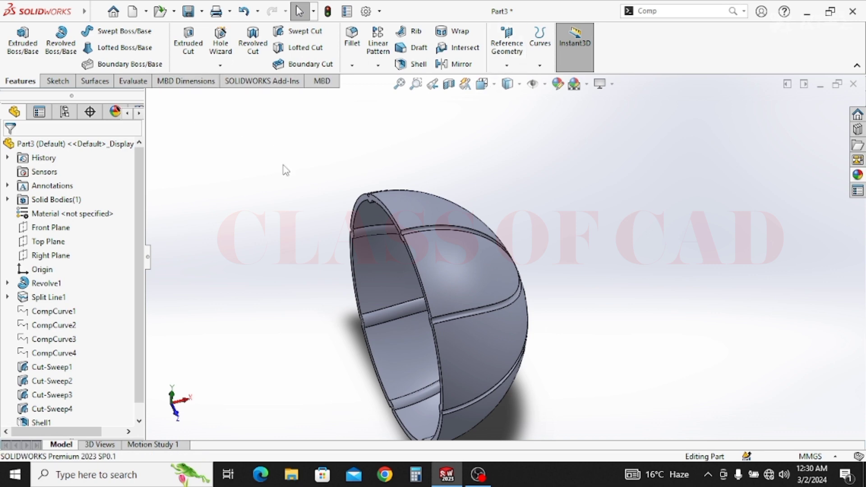
Try to mirror the revolve, split line, four swept cuts and shell across the half-sphere's flat rim face.
left_click(455, 64)
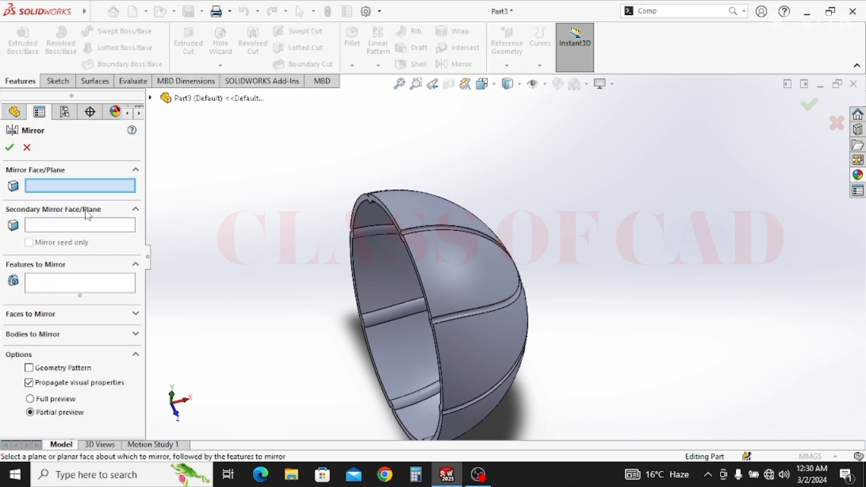
scroll(377, 219, "down", 3)
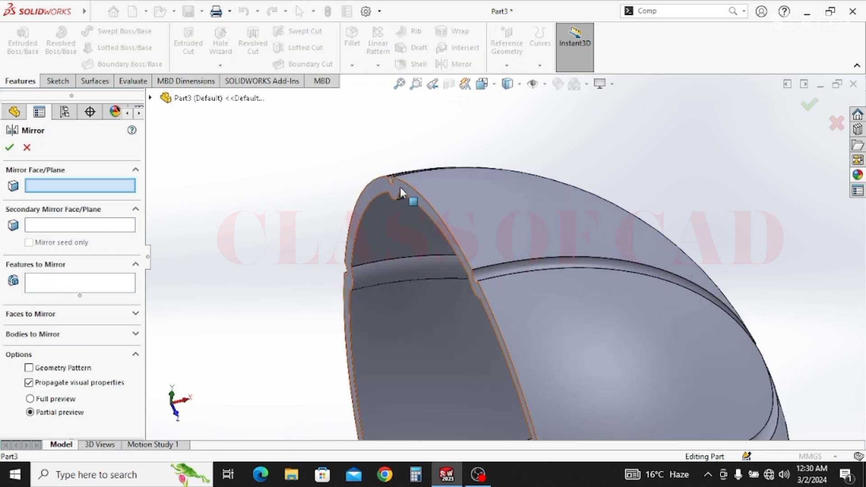
left_click(400, 188)
scroll(316, 230, "up", 3)
left_click(67, 281)
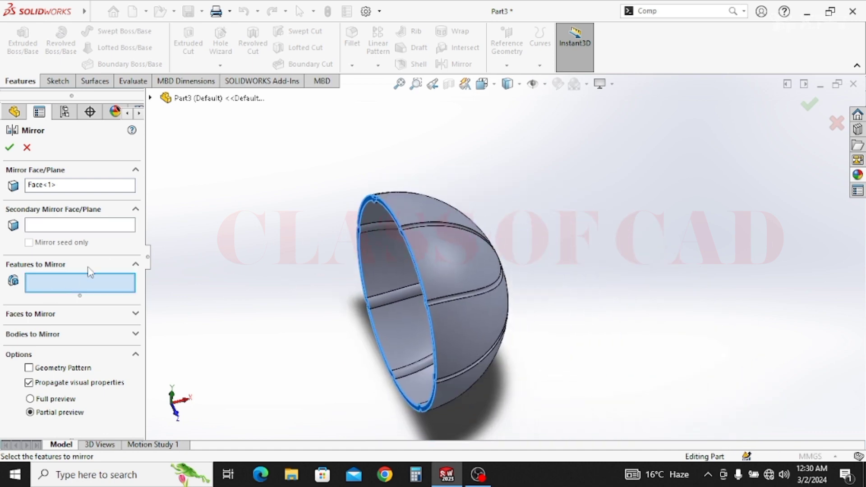
left_click(151, 98)
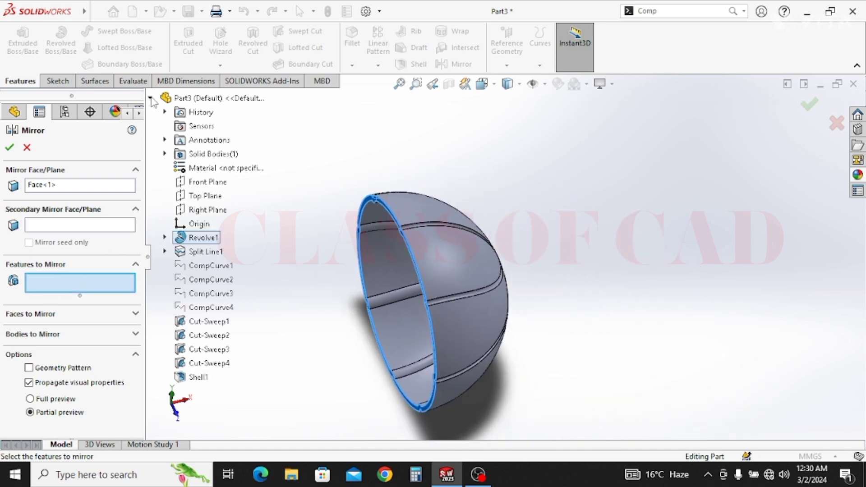
left_click(199, 239)
left_click(200, 251)
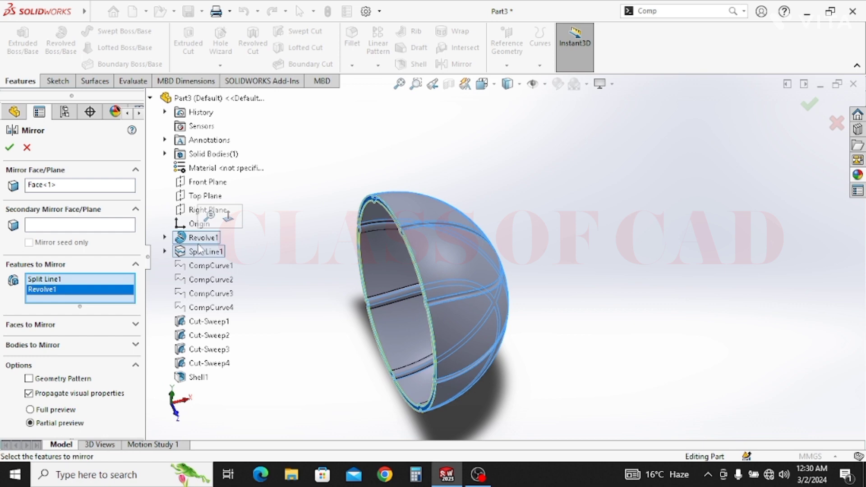
left_click(199, 266)
left_click(197, 281)
left_click(196, 295)
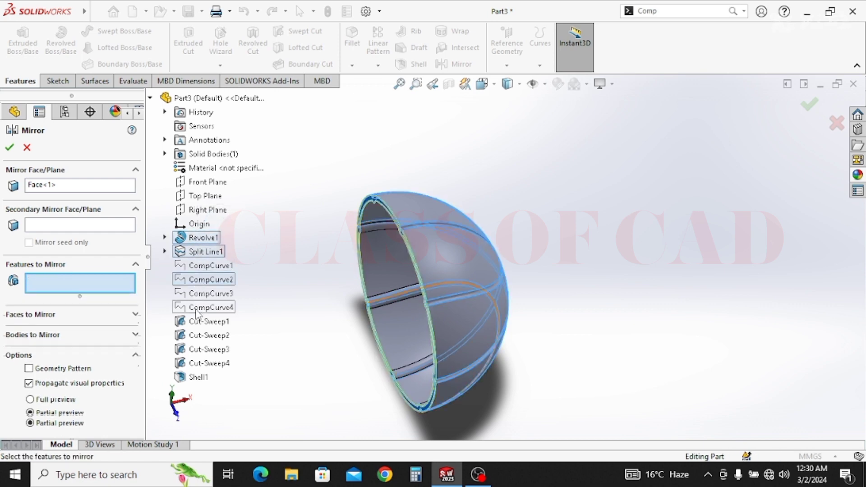
left_click(206, 268)
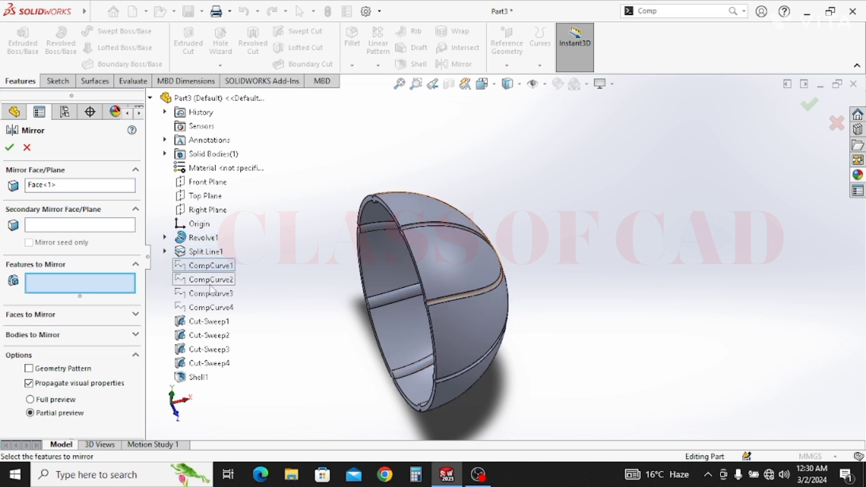
left_click(205, 241)
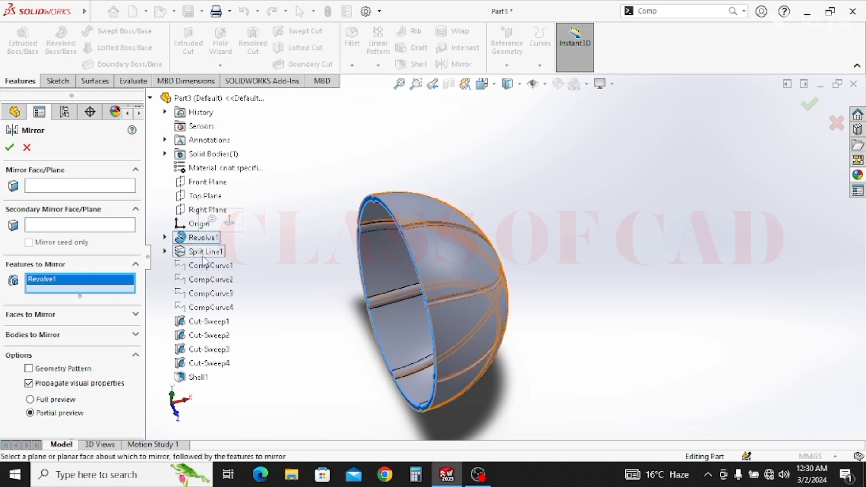
left_click(204, 363, "shift")
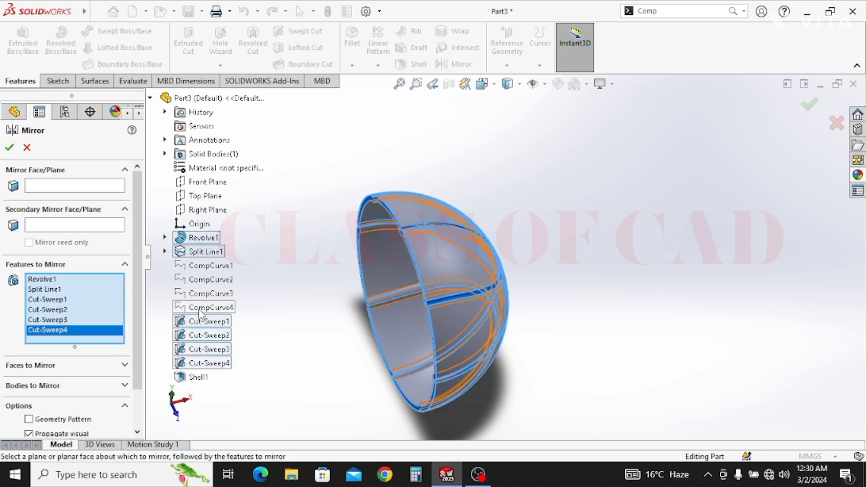
left_click(196, 376)
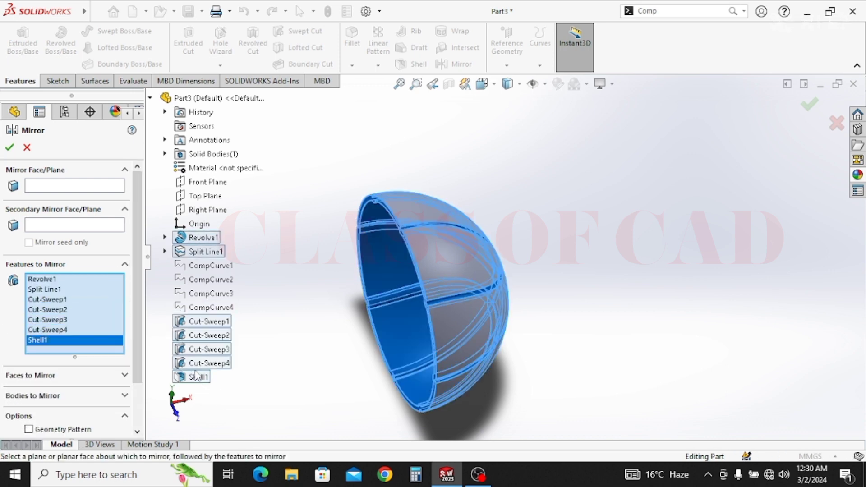
left_click(9, 150)
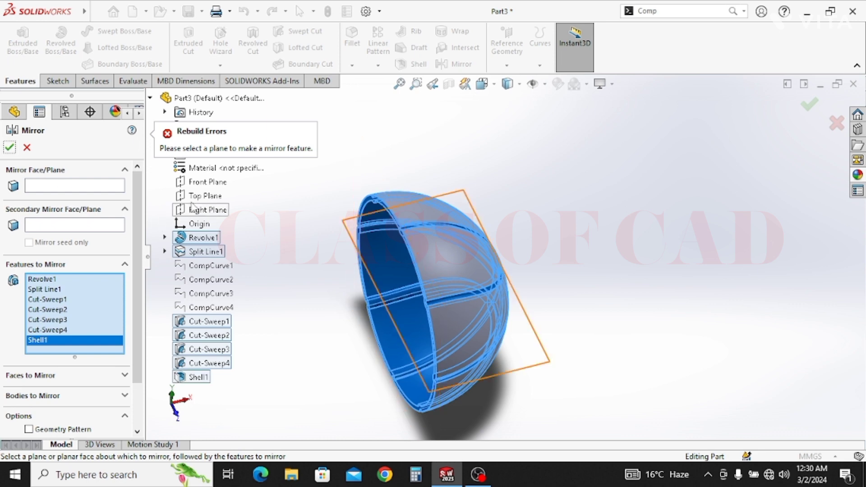
left_click(202, 267, "shift")
left_click(202, 282, "shift")
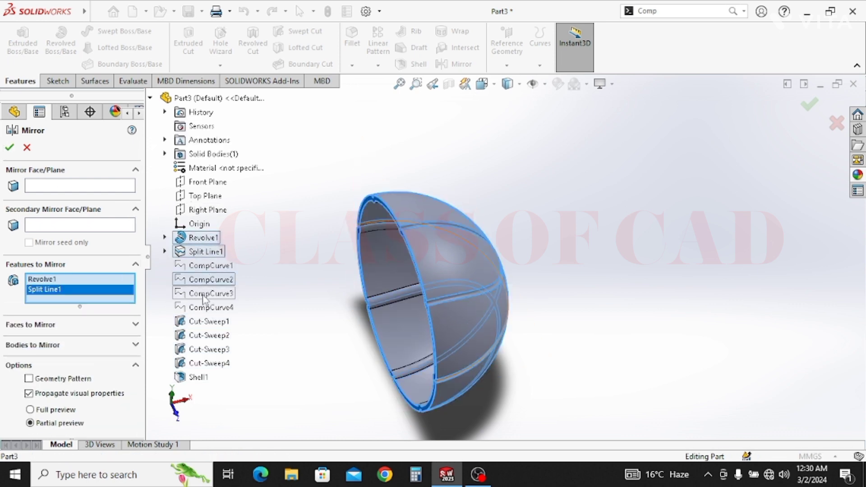
left_click(205, 295, "shift")
left_click(208, 321, "shift")
left_click(209, 335, "shift")
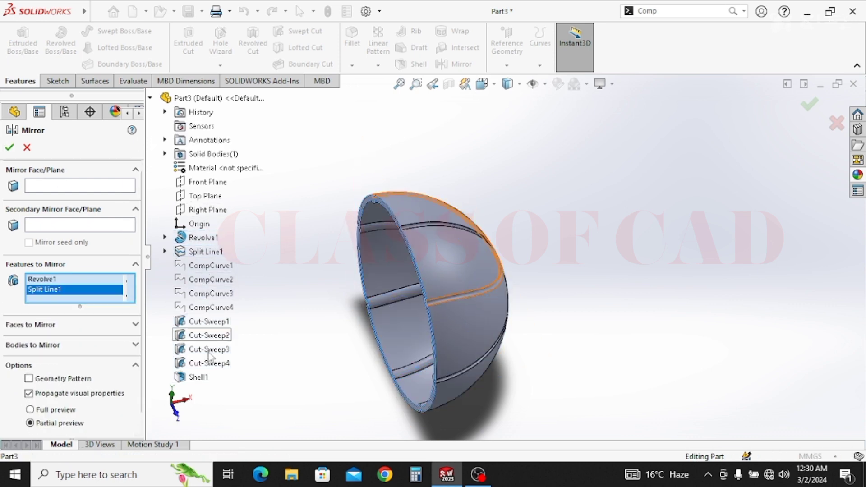
left_click(197, 379, "shift")
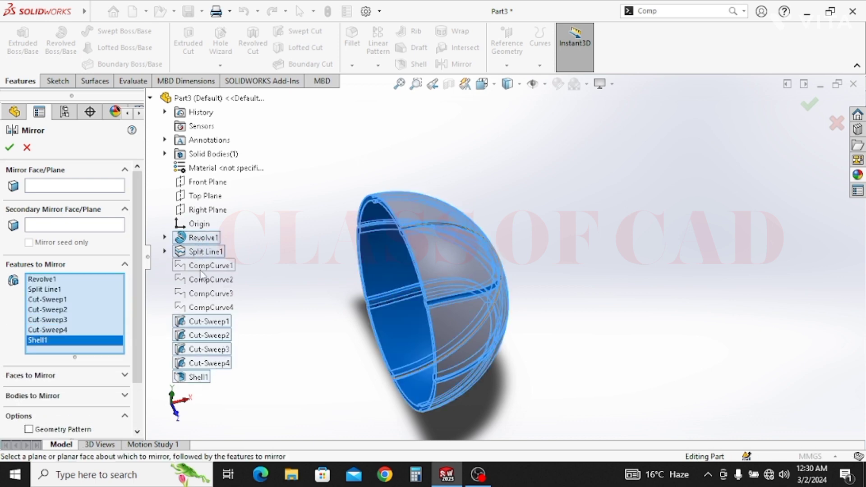
key("Escape")
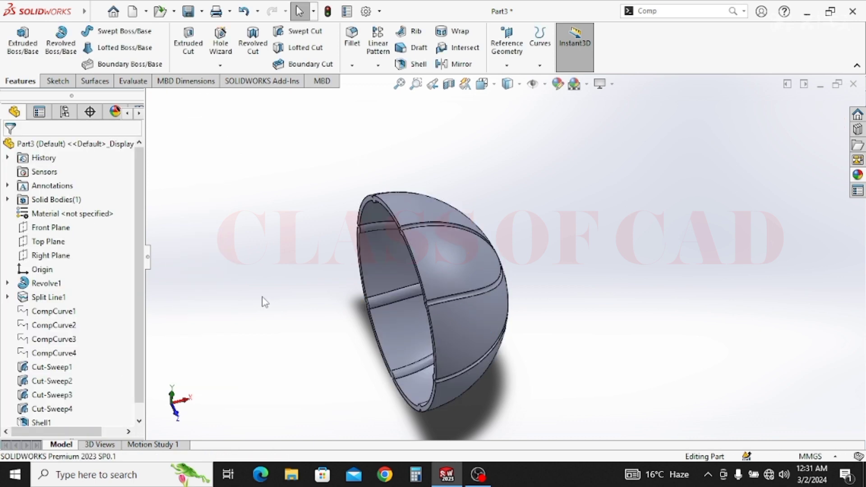
Mirror all features from Revolve1 through Shell1 about the half-sphere's flat rim face to complete the ball.
left_click(45, 283)
scroll(40, 412, "down", 1)
left_click(39, 409, "shift")
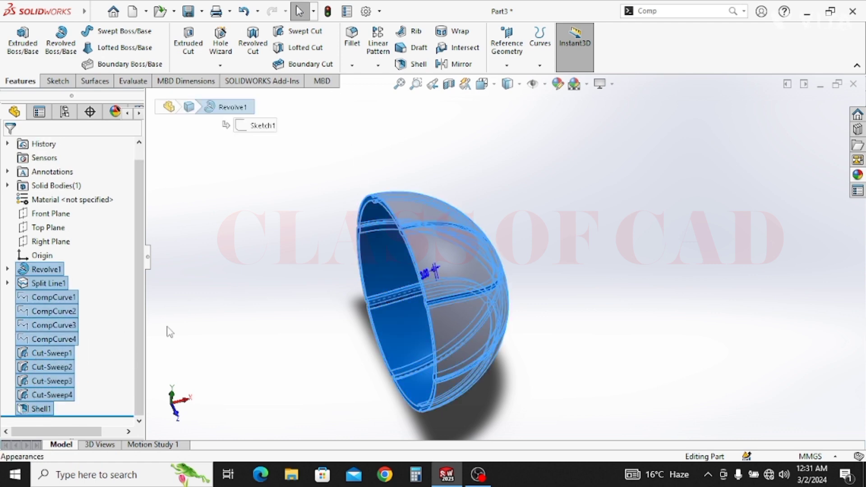
left_click(441, 63)
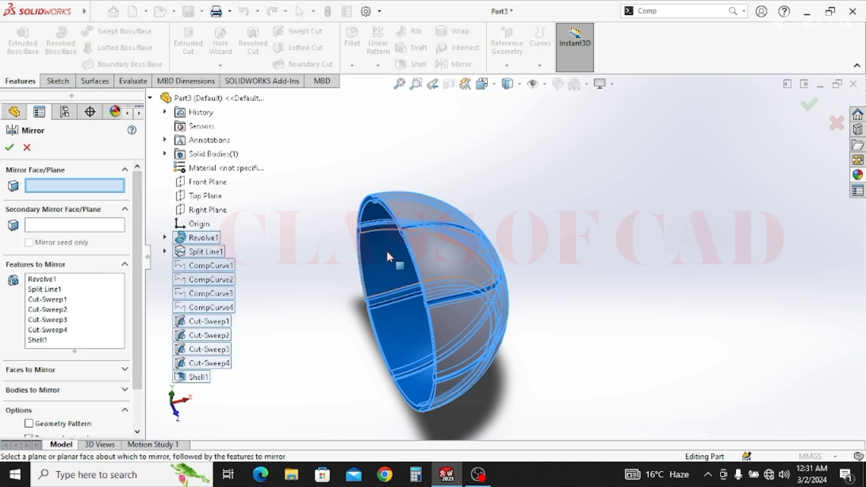
scroll(406, 246, "down", 10)
left_click(448, 265)
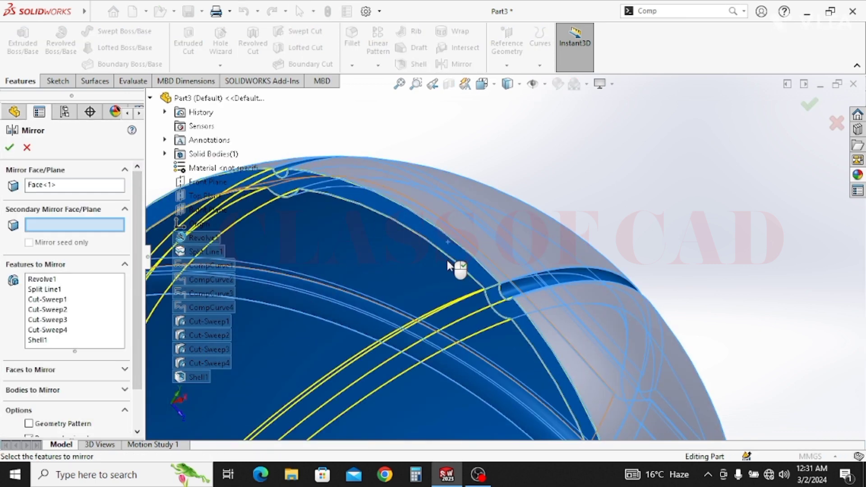
scroll(448, 265, "up", 10)
middle_click_drag(500, 294, 440, 291)
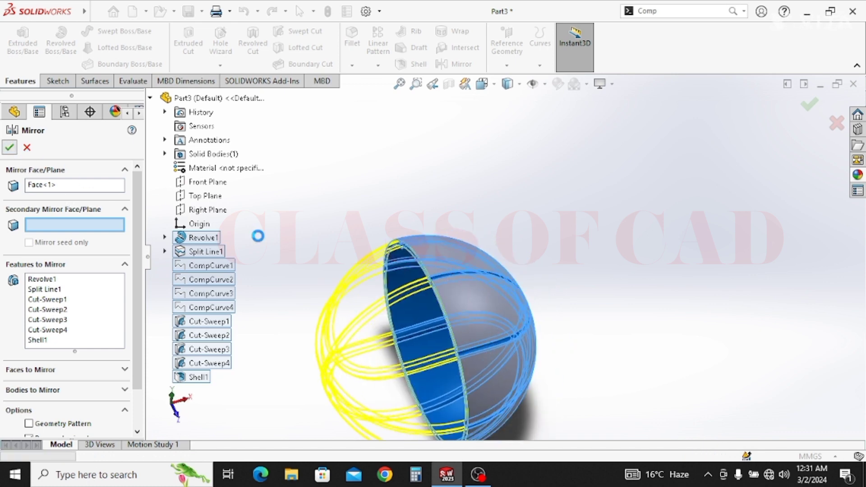
middle_click_drag(428, 272, 449, 296)
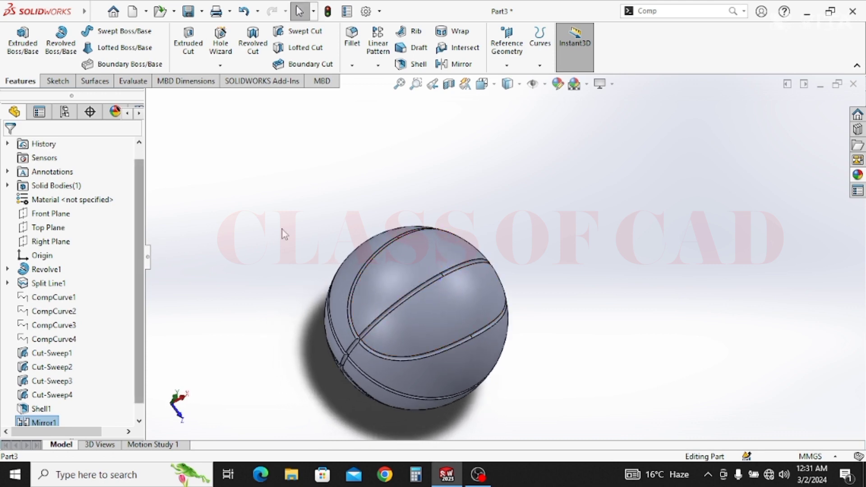
Select the eight outer panel faces all around the ball and open the colour settings for those faces.
scroll(425, 265, "up", 2)
middle_click_drag(469, 314, 280, 285)
scroll(448, 277, "down", 3)
left_click(416, 273)
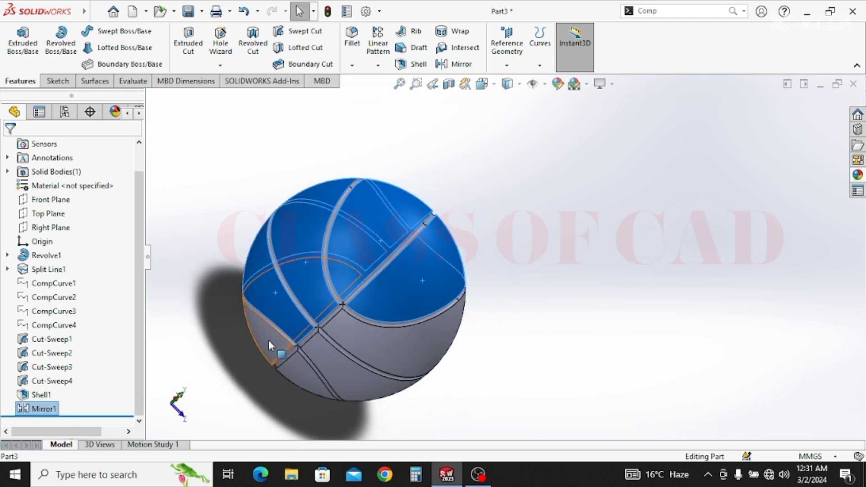
left_click(298, 374, "ctrl")
left_click(326, 360, "ctrl")
left_click(357, 335, "ctrl")
middle_click_drag(444, 370, 158, 311)
left_click(320, 266)
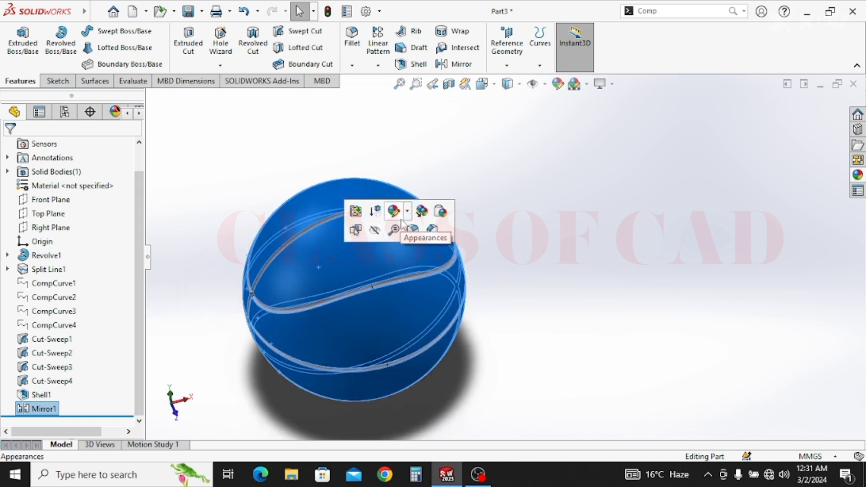
left_click(397, 217)
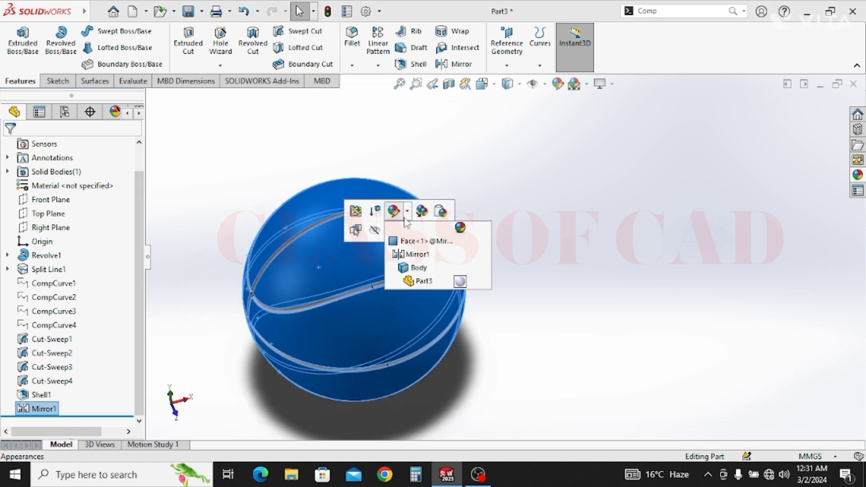
left_click(411, 240)
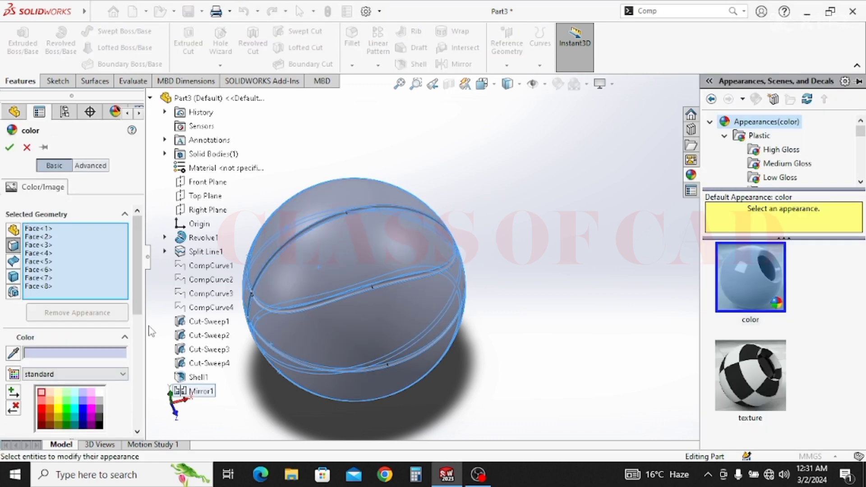
Colour the selected panel faces orange, with red at 232, blue at 0 and the green component adjusted.
left_click_drag(138, 311, 143, 404)
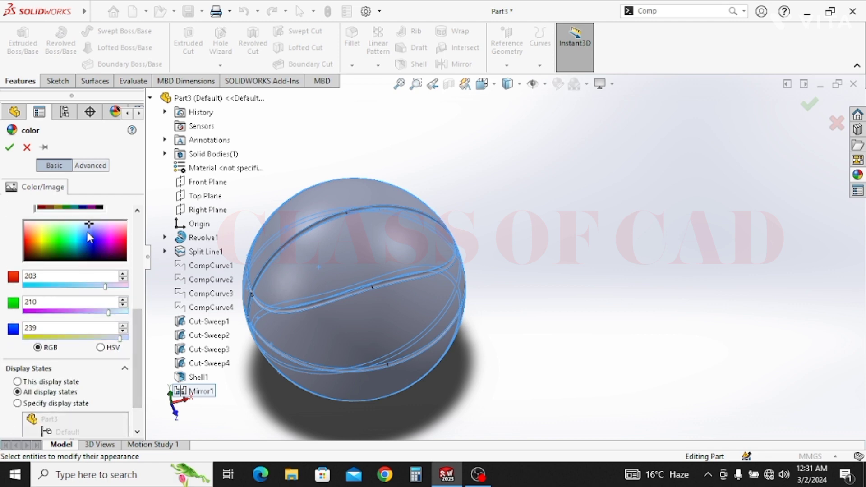
left_click_drag(89, 228, 72, 238)
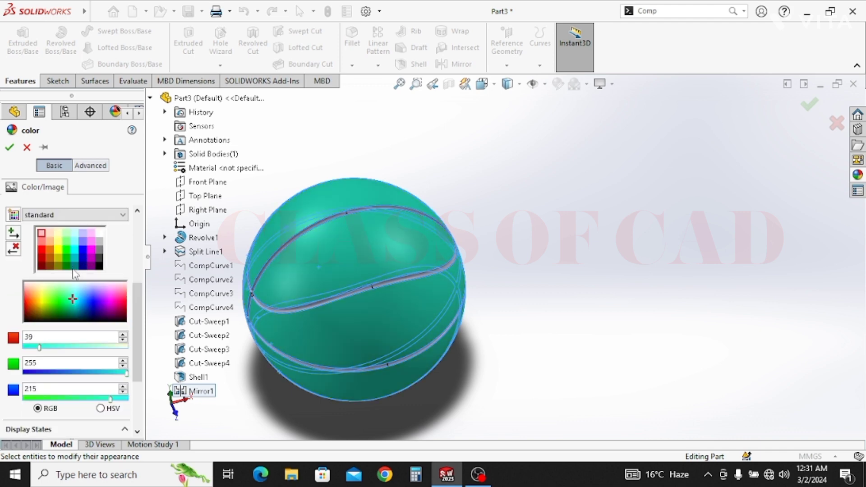
left_click(51, 248)
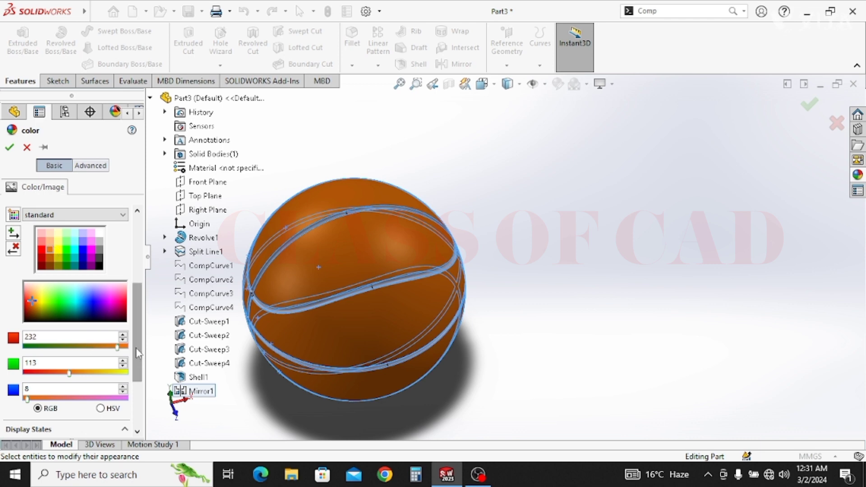
scroll(55, 315, "down", 3)
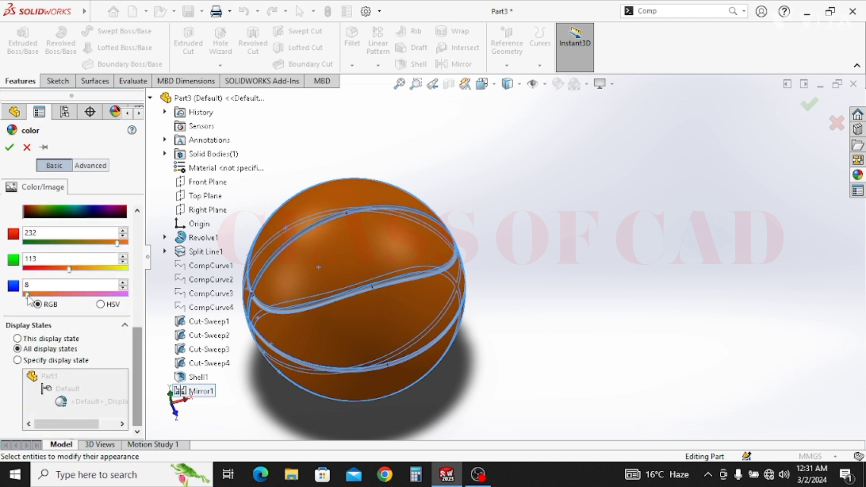
left_click_drag(27, 295, 12, 298)
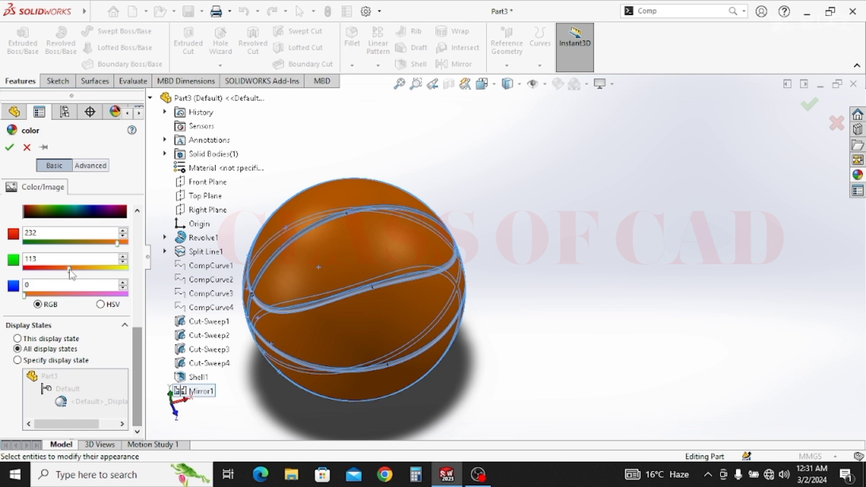
left_click_drag(66, 270, 84, 269)
left_click(10, 147)
Select the groove faces meeting at the first two groove junctions on the mirrored half of the ball.
middle_click_drag(428, 277, 449, 285)
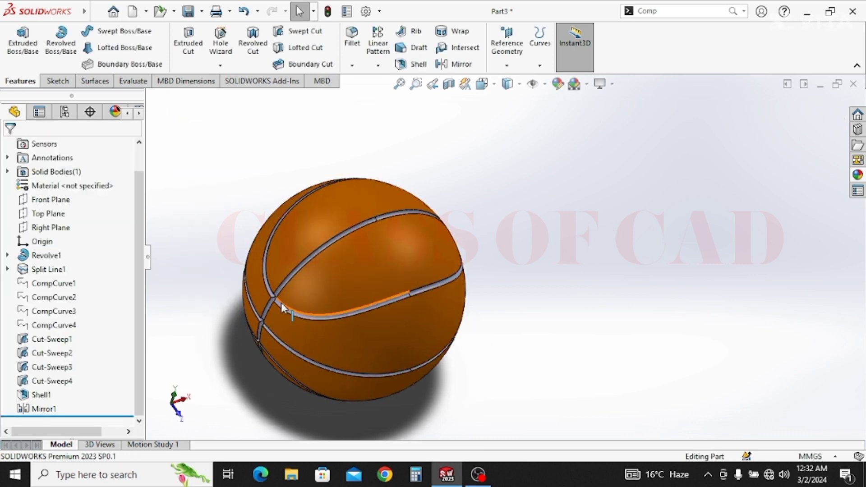
scroll(298, 295, "down", 5)
left_click(344, 255)
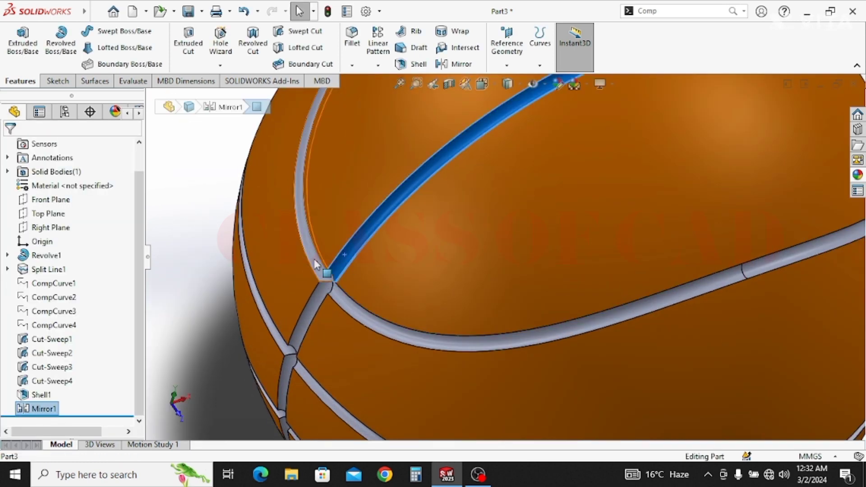
left_click(314, 259, "ctrl")
left_click(350, 305, "ctrl")
left_click(321, 298, "ctrl")
left_click(262, 336, "ctrl")
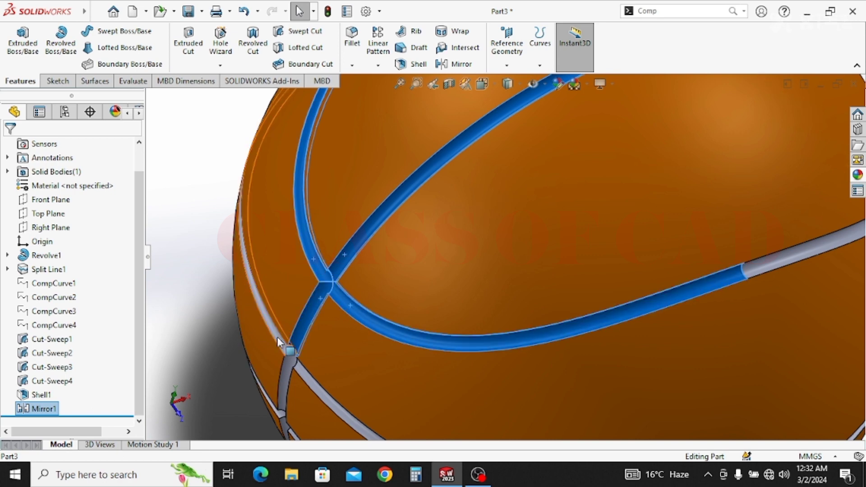
left_click(309, 381, "ctrl")
scroll(343, 369, "up", 5)
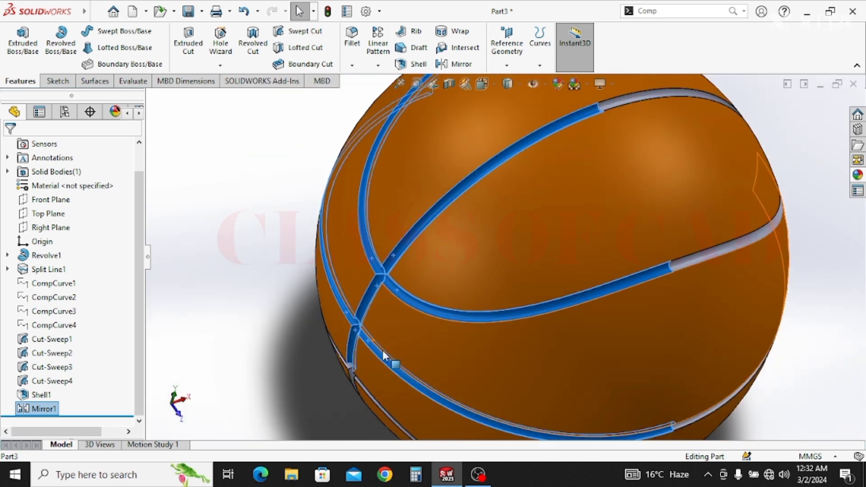
Add the groove faces around the third junction on the mirrored half to the selection.
scroll(361, 378, "down", 6)
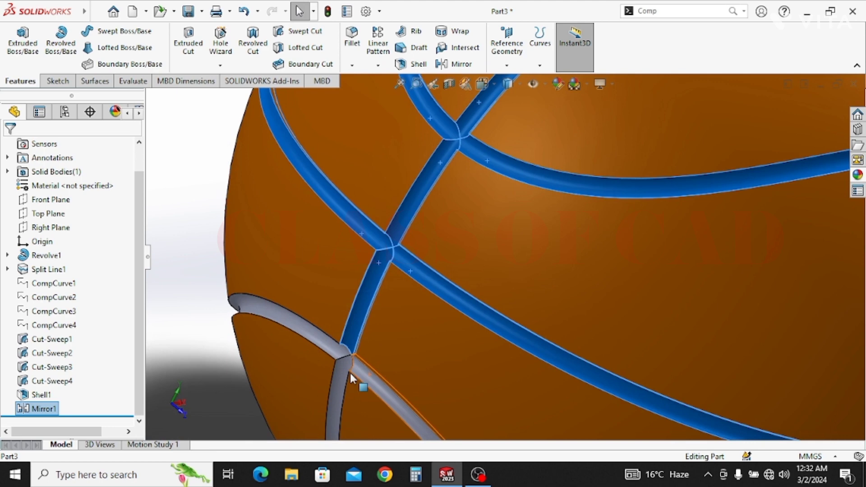
left_click(343, 363, "ctrl")
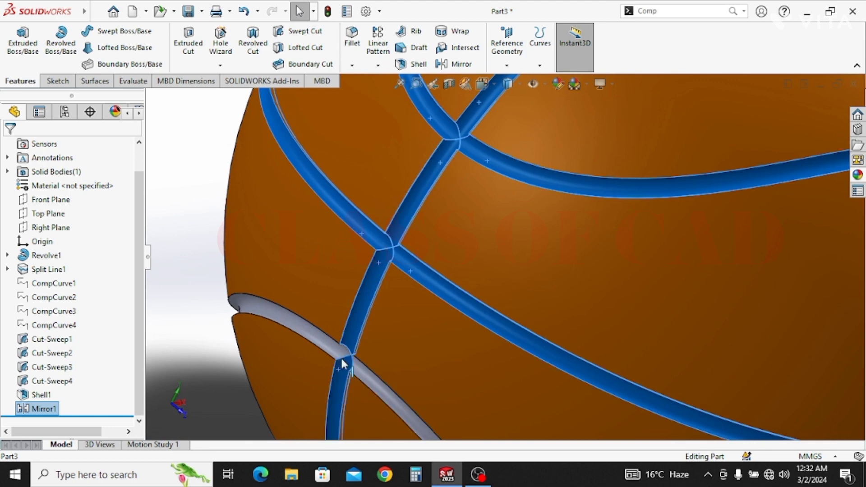
left_click(335, 349, "ctrl")
left_click(378, 389, "ctrl")
scroll(421, 286, "up", 5)
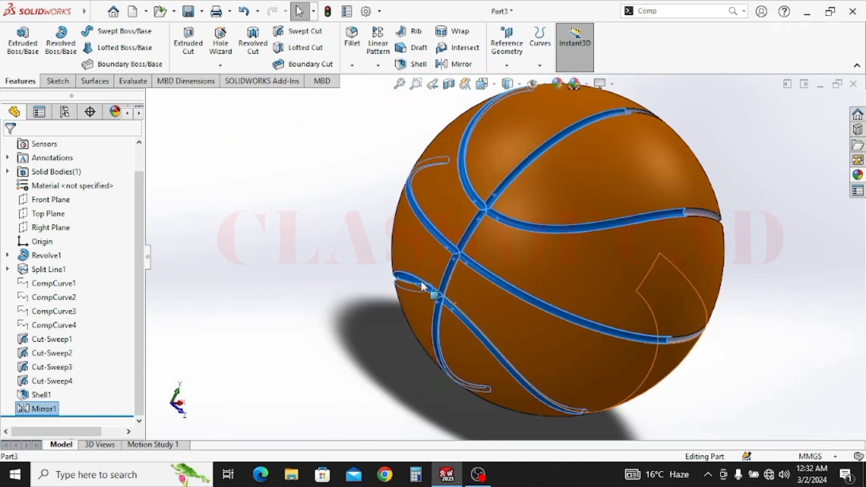
Add all groove faces around the three junctions on the opposite, original half of the ball to the selection.
middle_click_drag(649, 235, 606, 239)
middle_click_drag(779, 240, 698, 284)
scroll(698, 284, "down", 5)
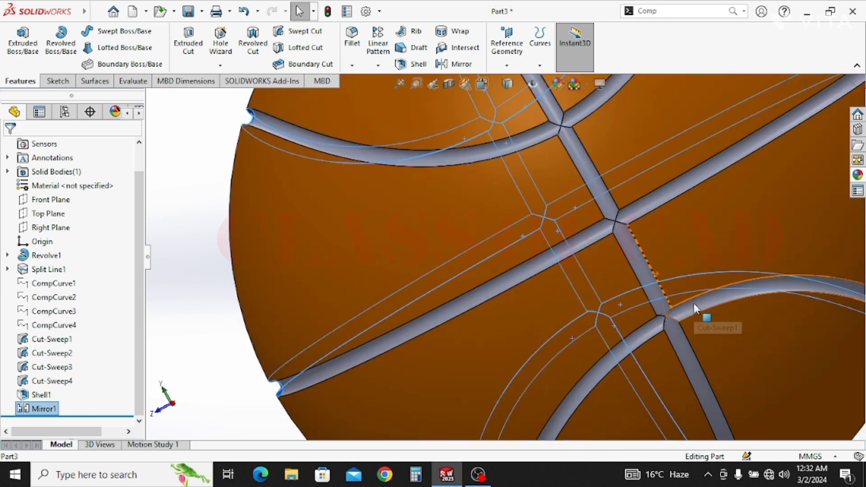
left_click(675, 339)
left_click(653, 332, "ctrl")
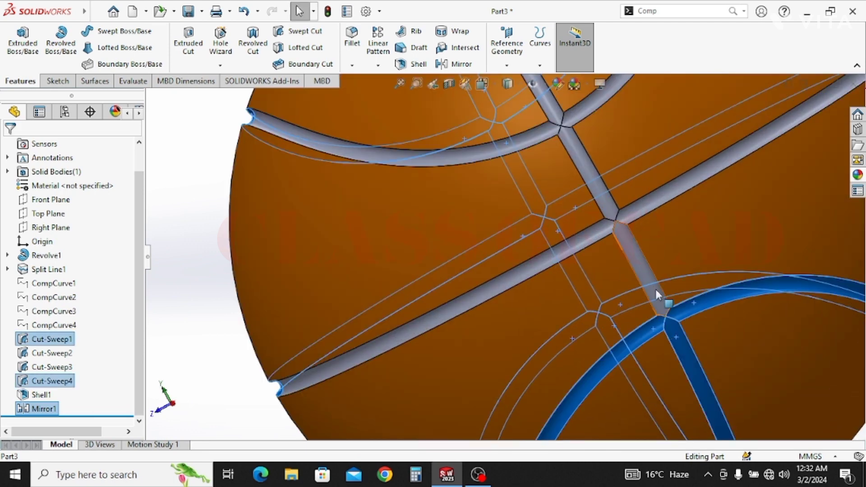
left_click(636, 254, "ctrl")
left_click(634, 210, "ctrl")
left_click(605, 223, "ctrl")
left_click(559, 133, "ctrl")
left_click(561, 124, "ctrl")
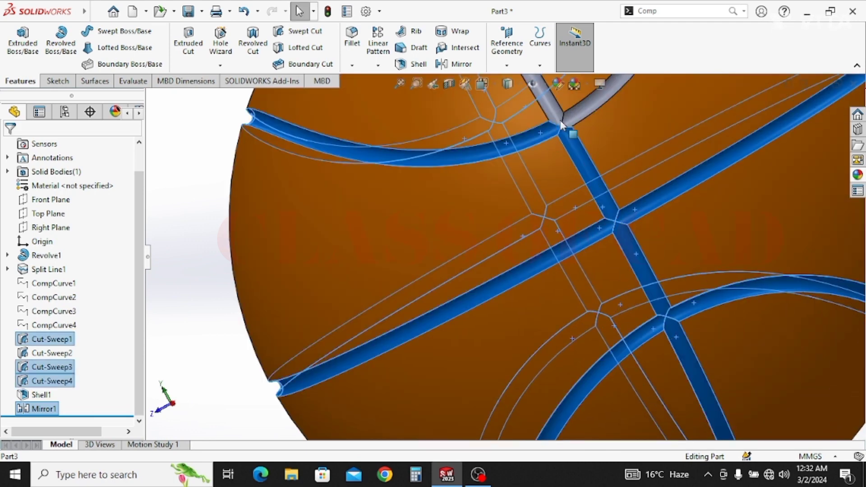
left_click(561, 124, "ctrl")
key("f")
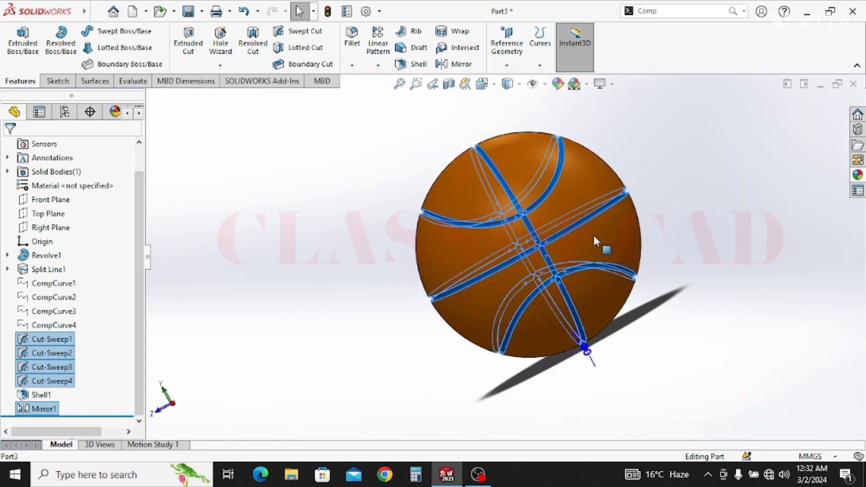
Apply the textured plastic appearance PW-MT11000 to the selected groove faces.
middle_click_drag(594, 236, 737, 225)
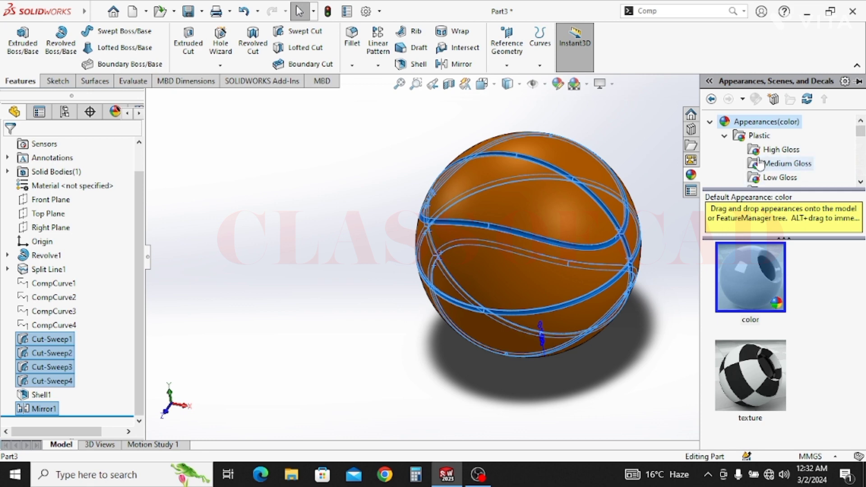
left_click(777, 150)
scroll(765, 172, "down", 1)
left_click(773, 164)
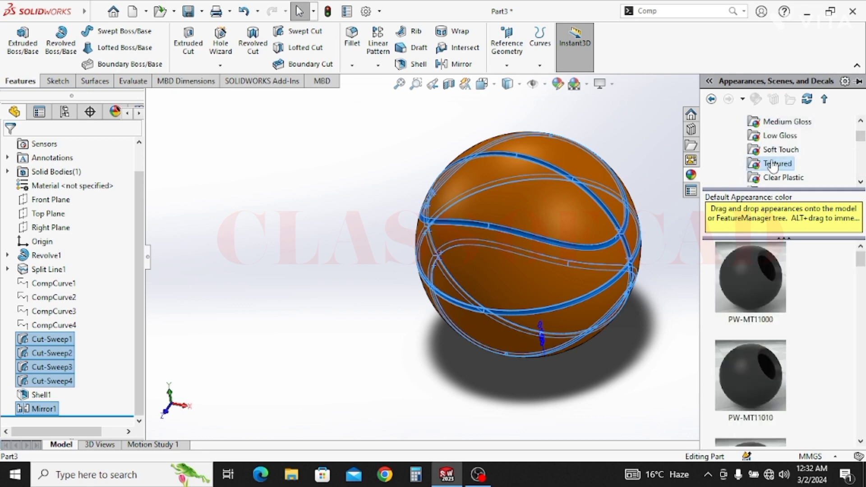
left_click(762, 287)
left_click(665, 351)
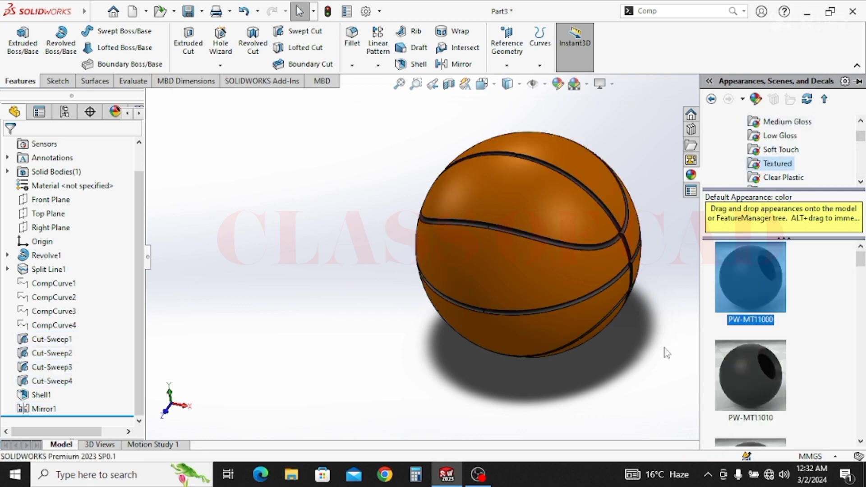
Create a reference plane offset 75 mm from the Front Plane, in front of the ball.
middle_click_drag(618, 315, 158, 328)
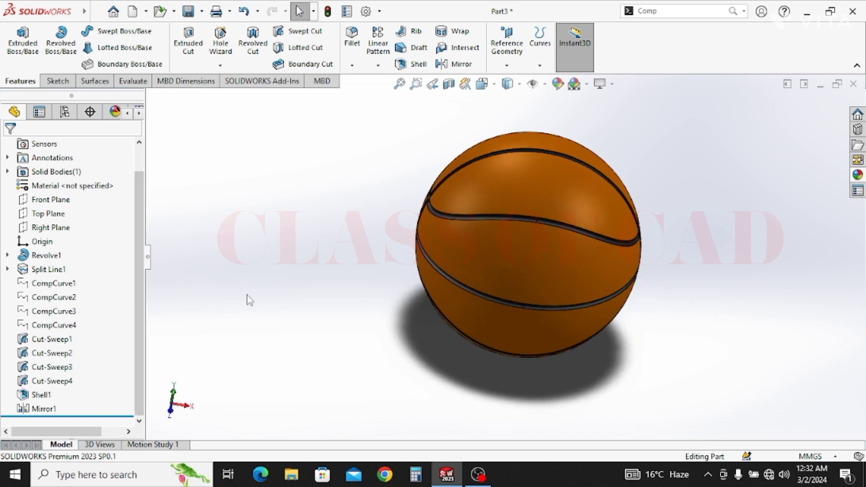
key("ctrl+7")
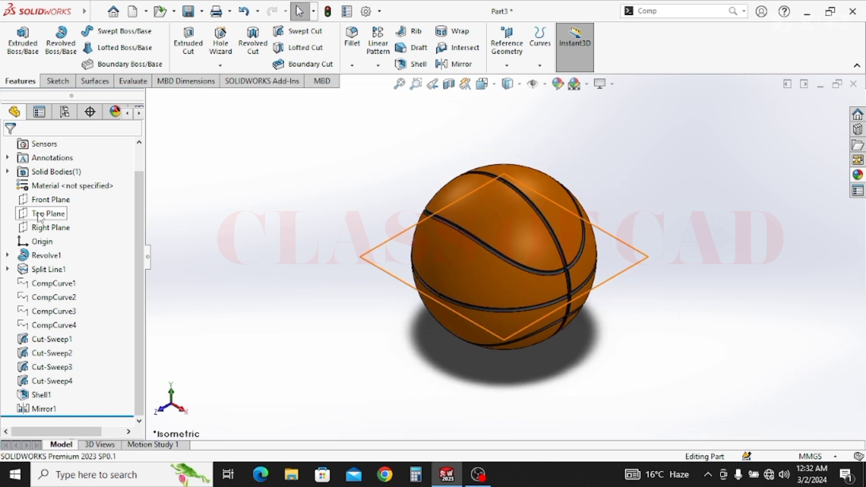
left_click(44, 202)
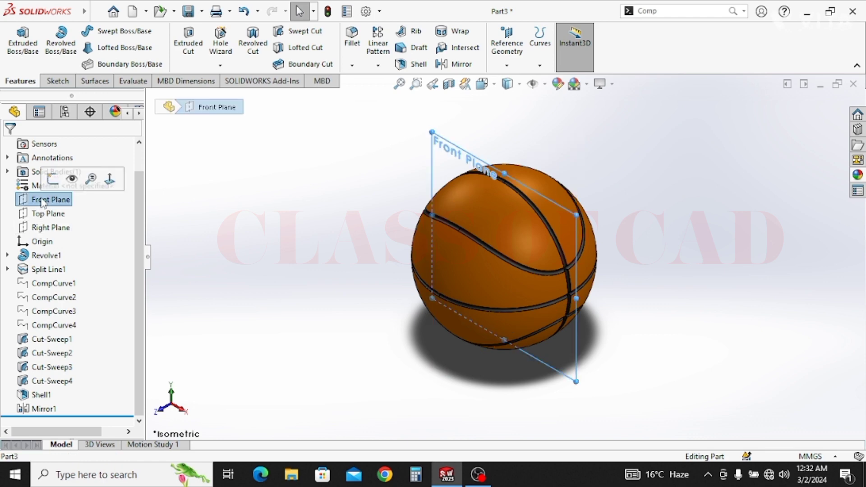
left_click(507, 45)
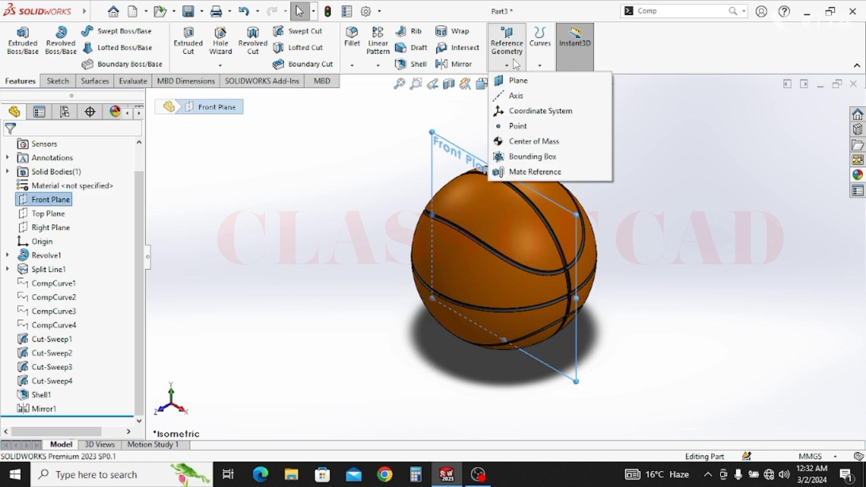
left_click(522, 83)
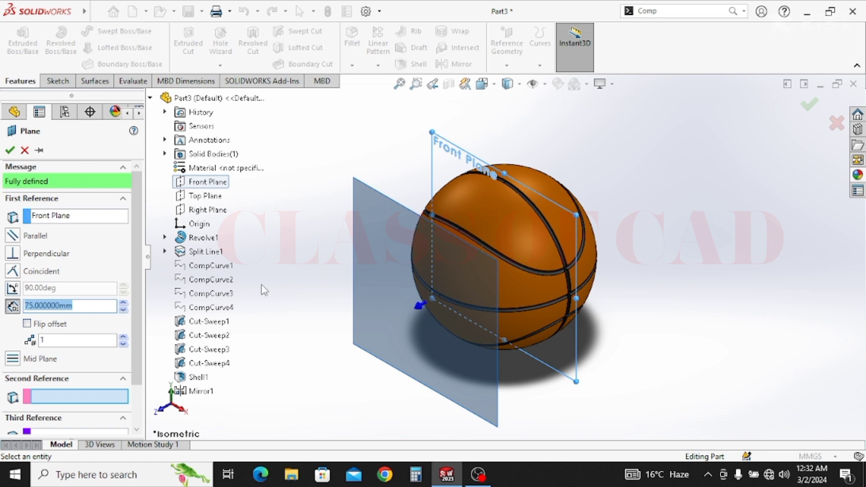
left_click(9, 150)
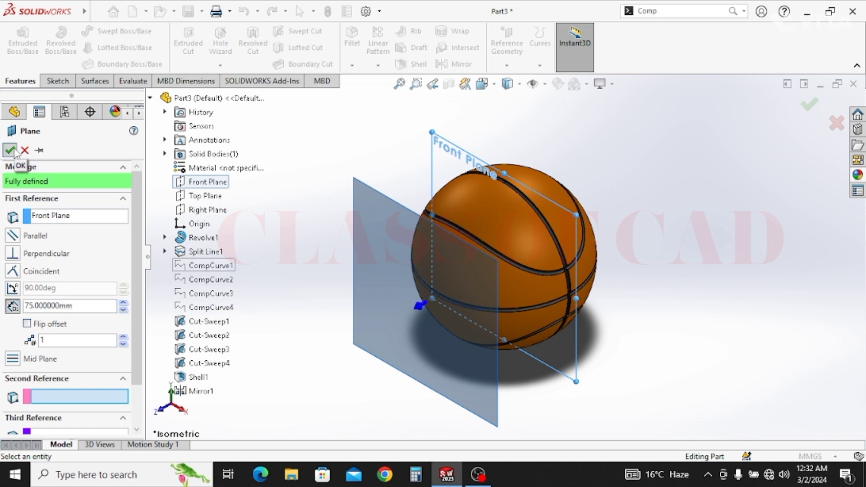
Start a sketch on the new offset plane and draw a construction line across the ball just above the middle groove.
left_click(352, 224)
left_click(430, 183)
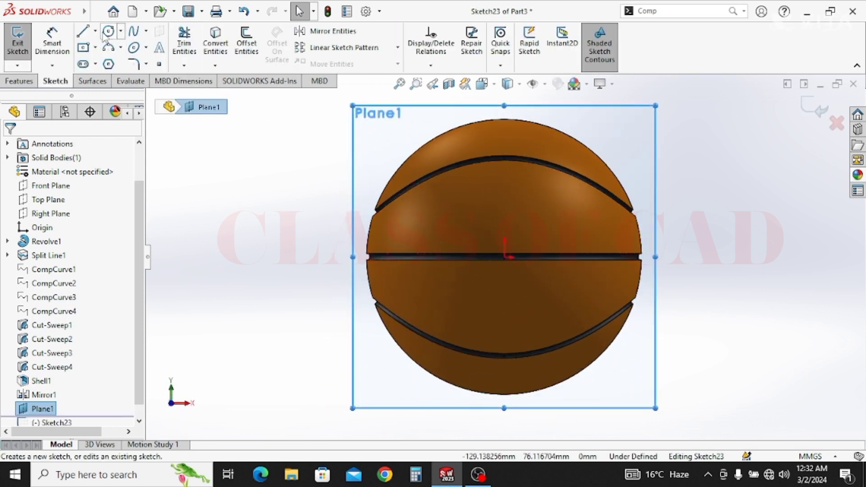
left_click(95, 31)
left_click(106, 62)
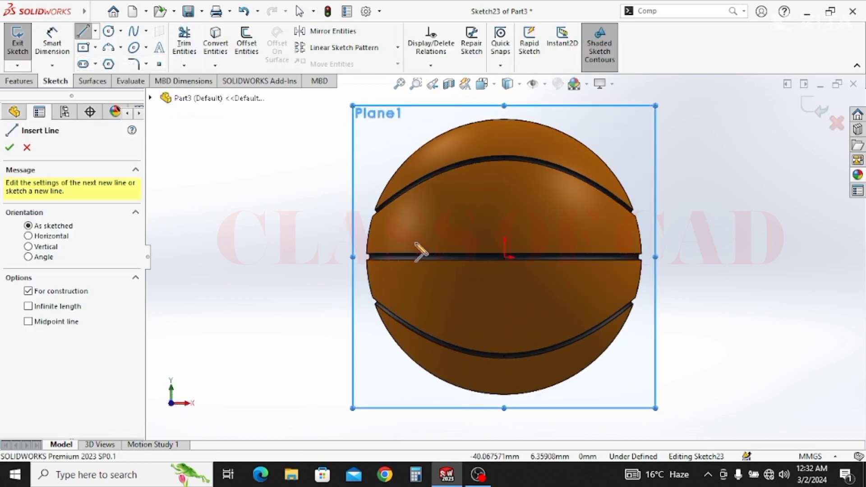
left_click(382, 247)
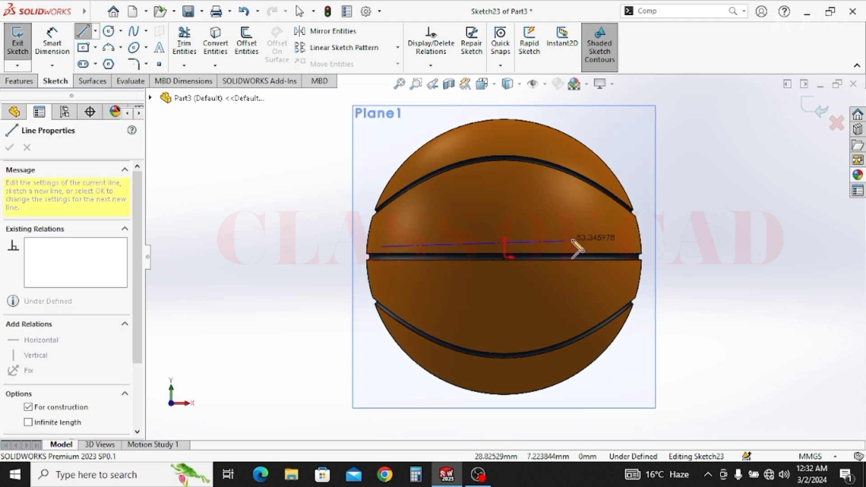
left_click(626, 250)
key("Escape")
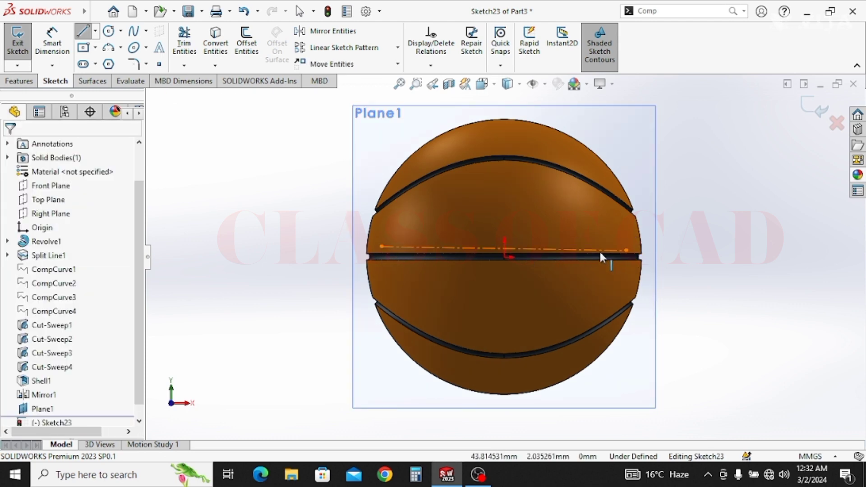
Make the construction line above the middle groove horizontal and add the sketch text "adidas" along it.
left_click(597, 248)
left_click(637, 194)
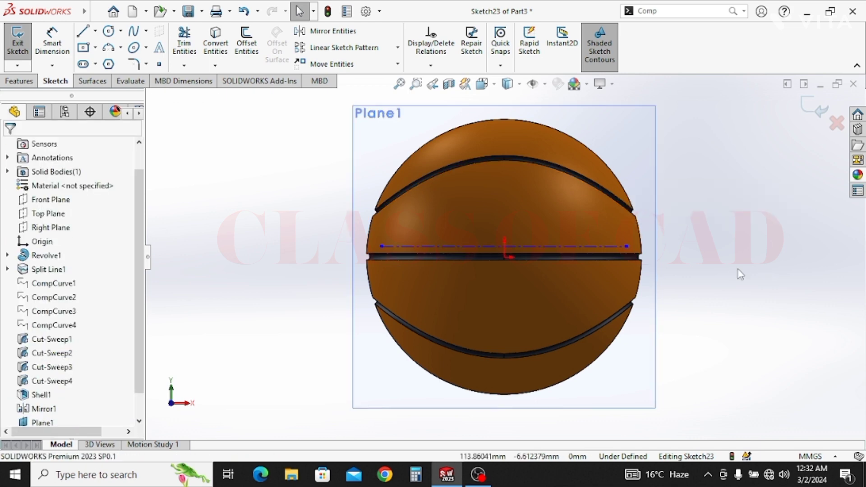
left_click(159, 48)
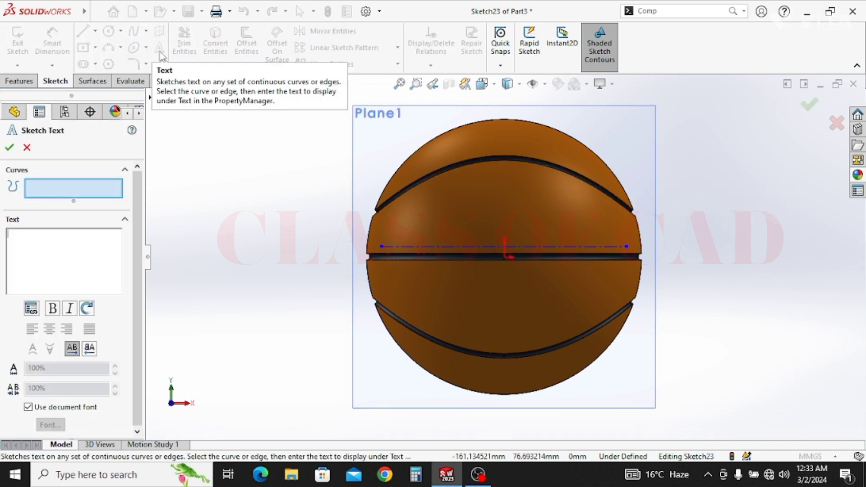
left_click(417, 242)
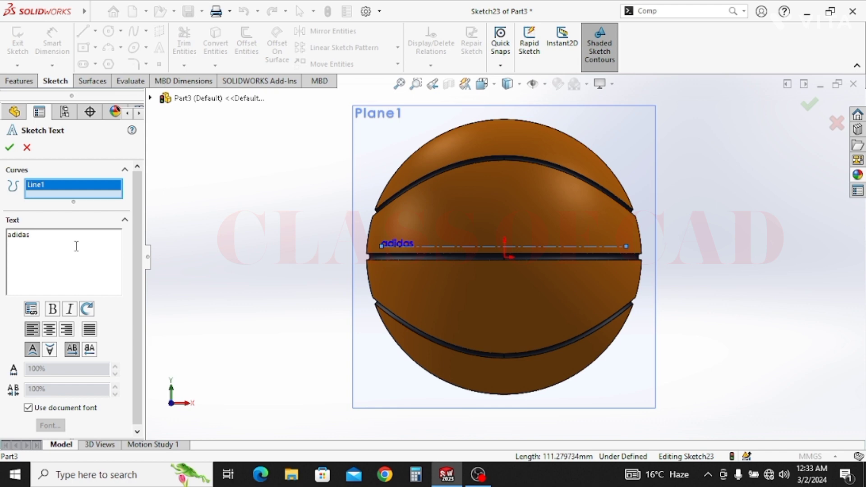
Give the text a custom font height of 18 mm and indent it with leading spaces to centre it on the line.
left_click(39, 410)
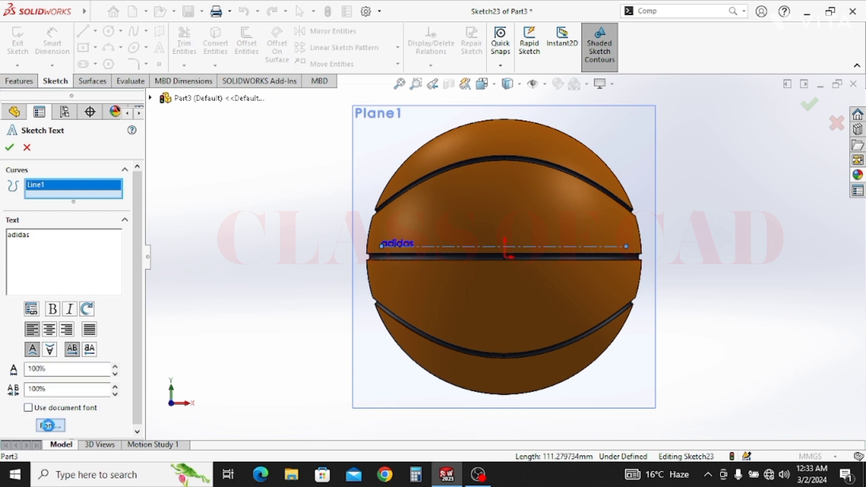
left_click(46, 425)
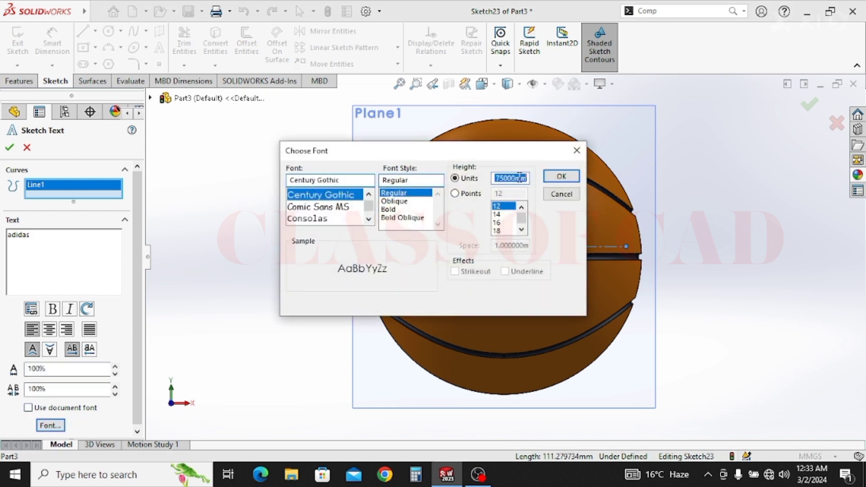
type("18")
key("Return")
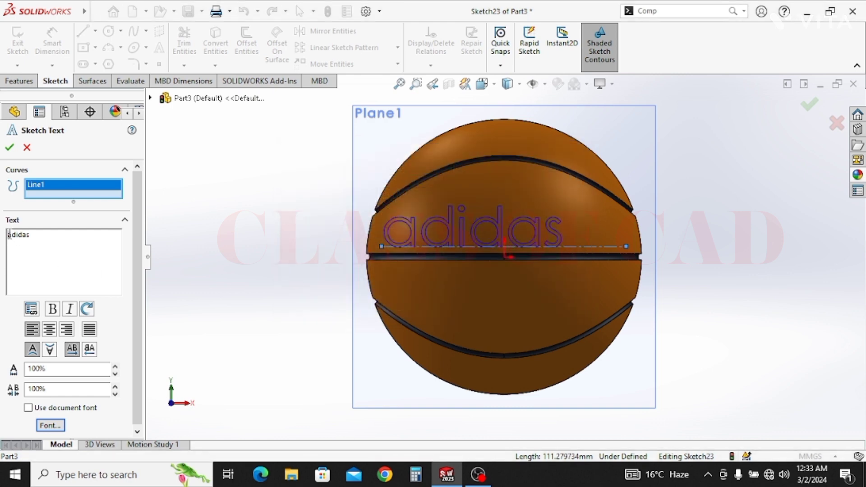
key("BackSpace")
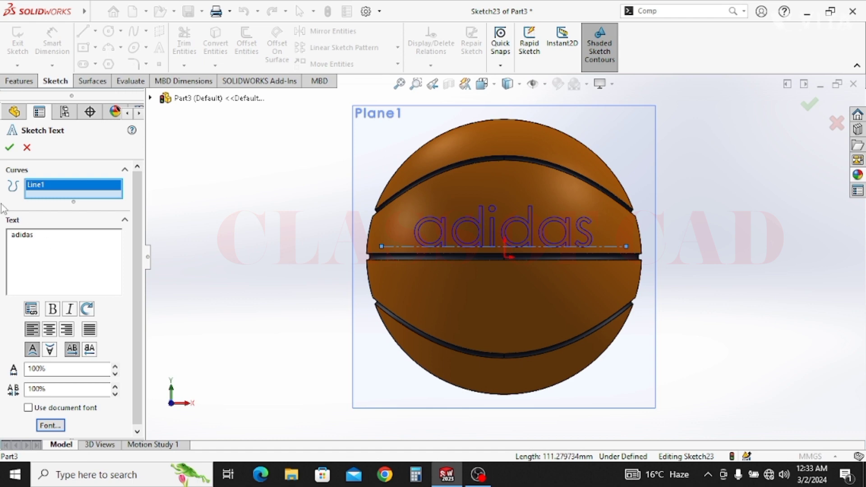
left_click(9, 147)
Sketch a closed four-sided outline above the text with a horizontal base, short vertical left edge, peaked top and right edge sloping about 45°.
scroll(547, 195, "down", 3)
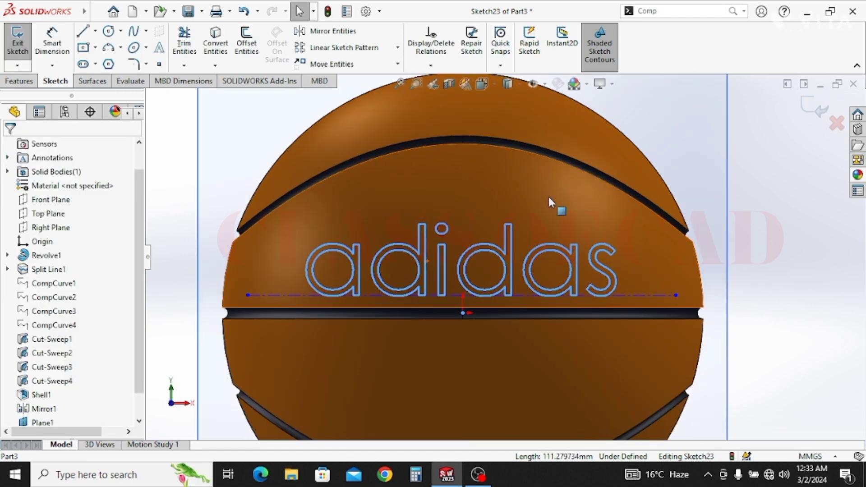
left_click(82, 31)
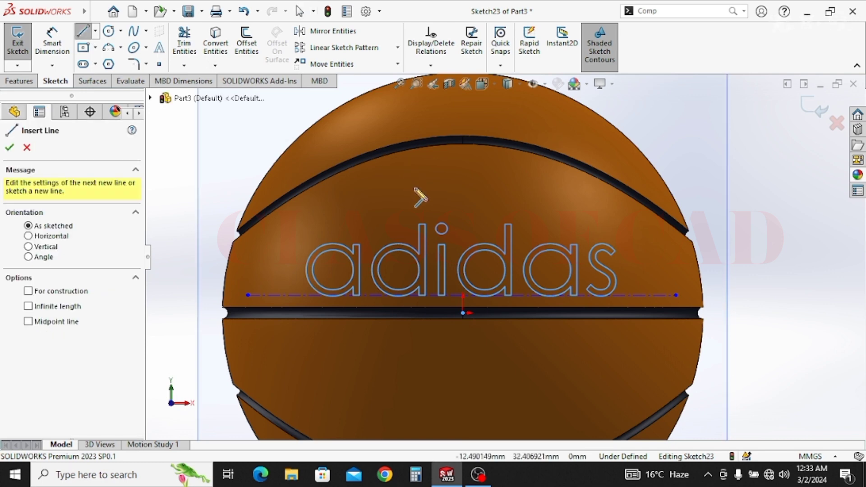
left_click(371, 223)
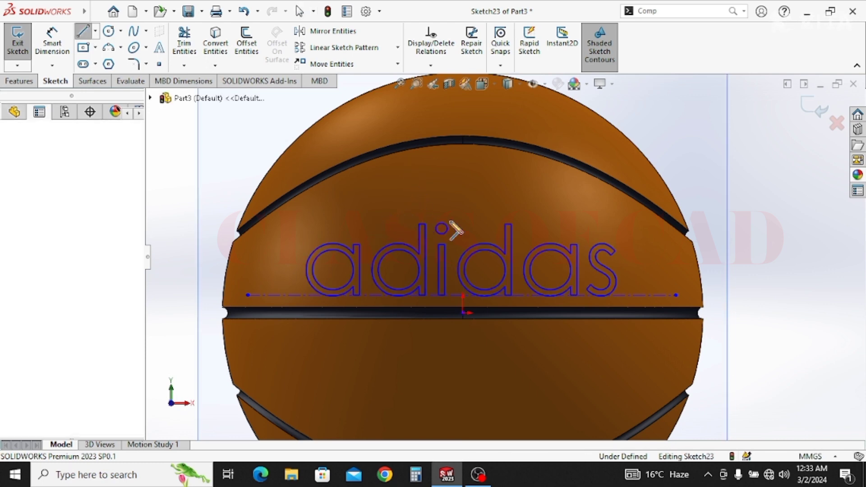
left_click(562, 223)
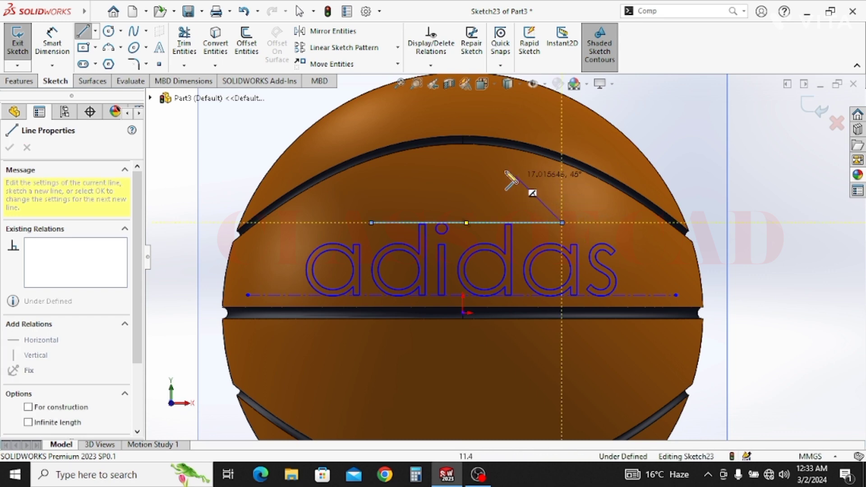
left_click(487, 146)
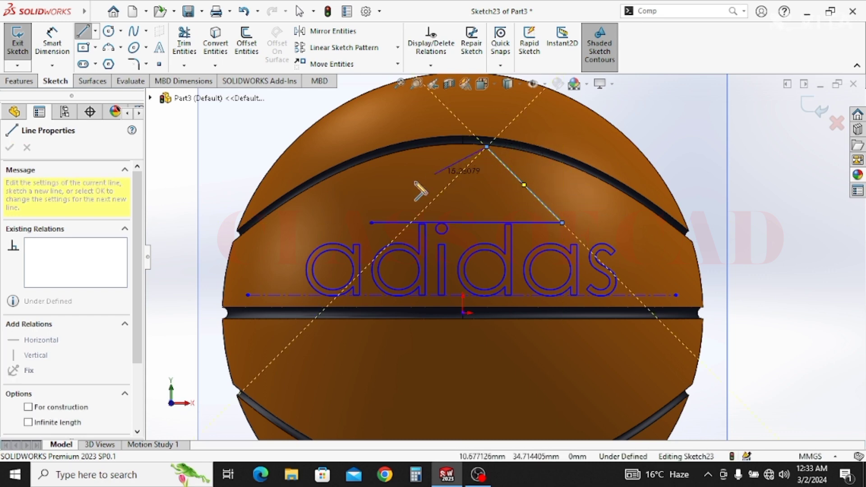
left_click(371, 208)
left_click(370, 222)
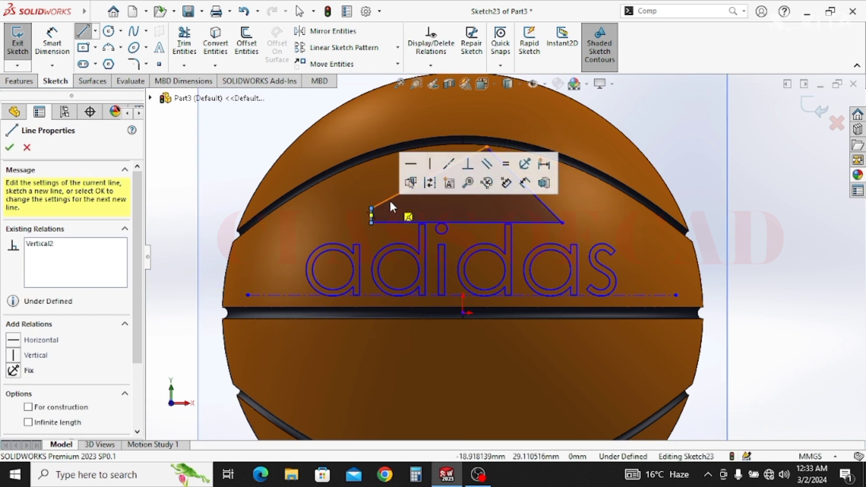
Draw two closely spaced slanted lines across the left part of the outline, from its sloping top edge to the base.
left_click(83, 34)
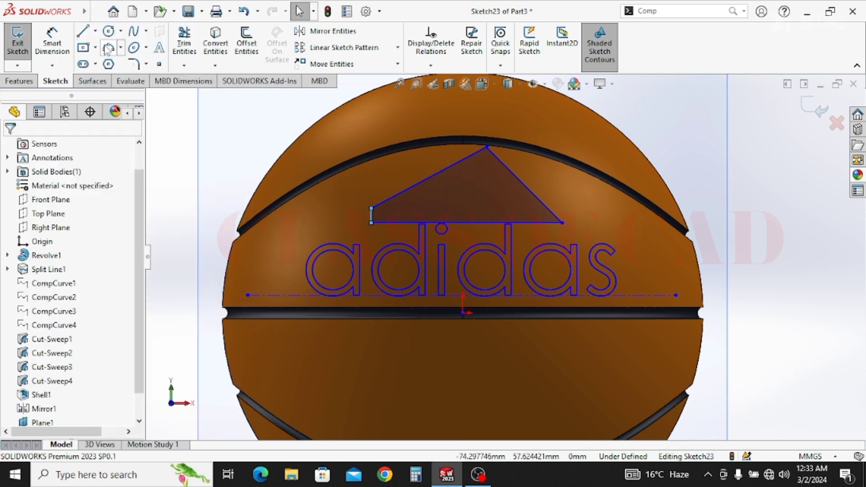
key("l")
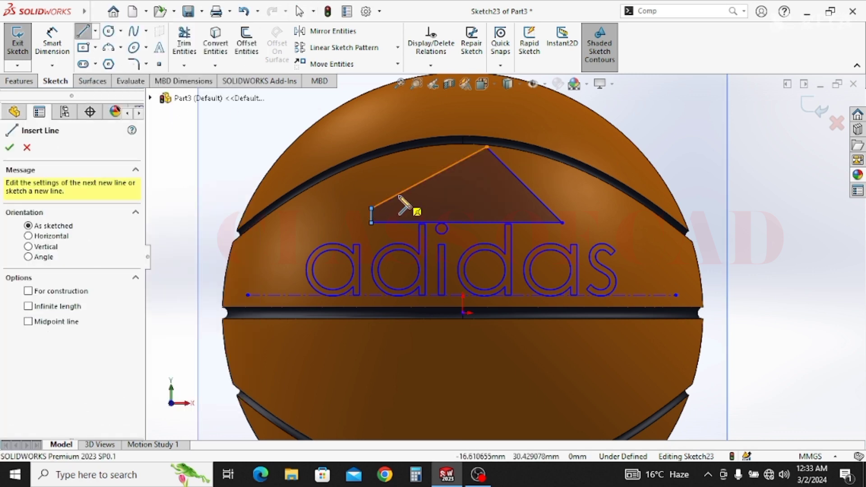
left_click(398, 196)
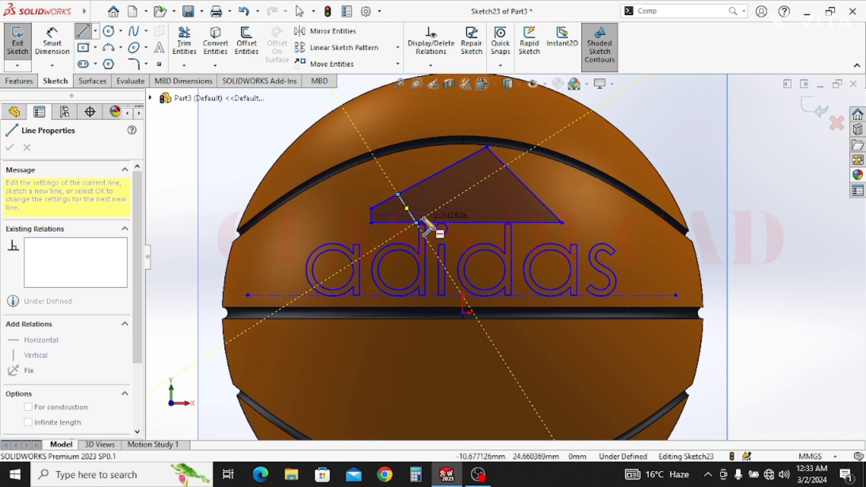
scroll(423, 218, "down", 4)
middle_click_drag(450, 230, 397, 232, "ctrl")
key("Escape")
key("l")
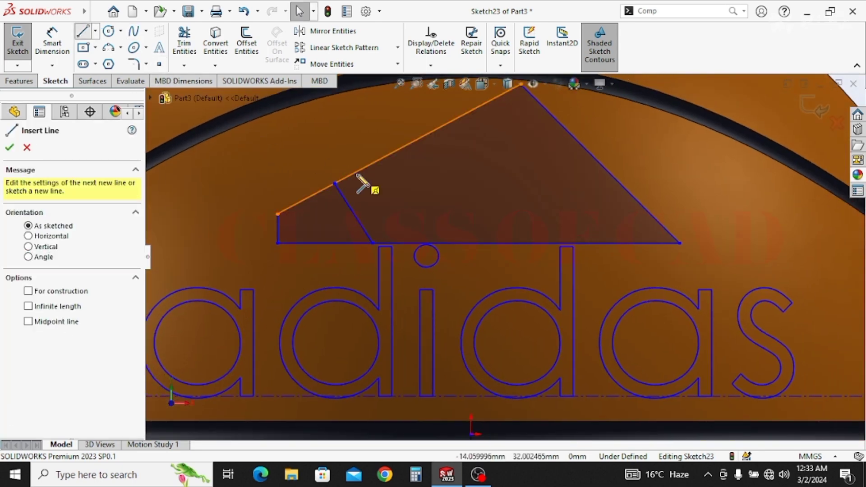
left_click(343, 179)
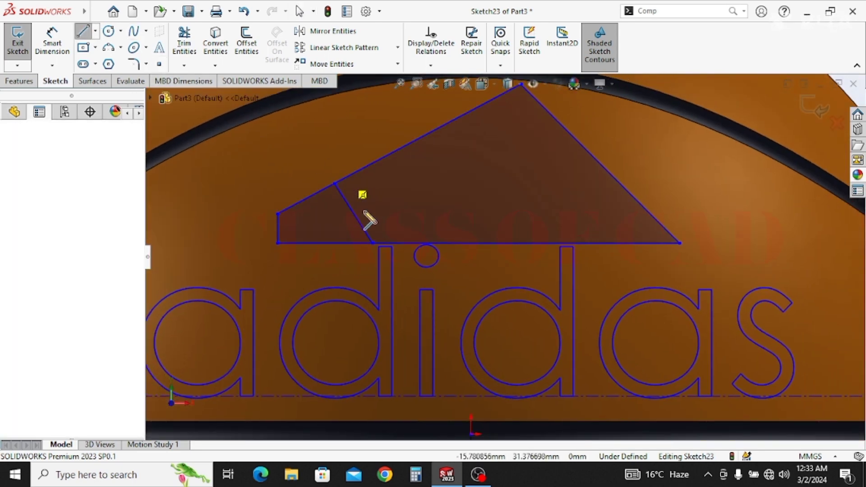
left_click(385, 244)
key("Escape")
Draw a second pair of closely spaced slanted lines from the middle of the sloping top edge to the base.
key("l")
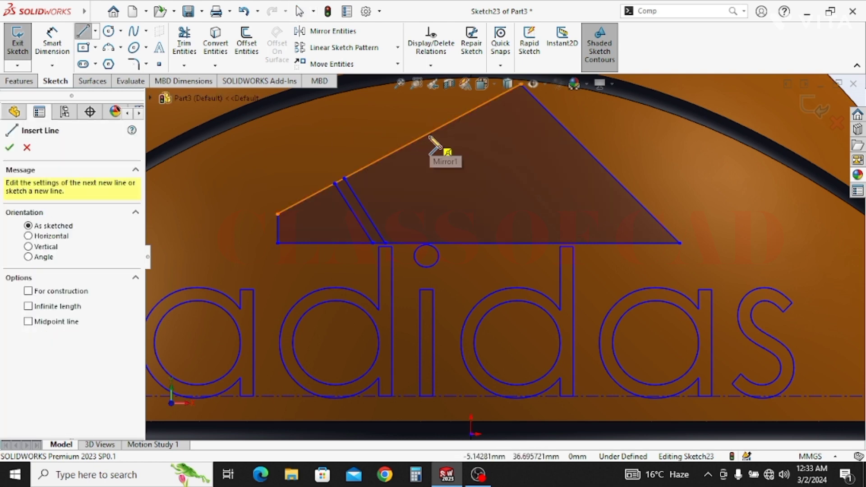
left_click(429, 134)
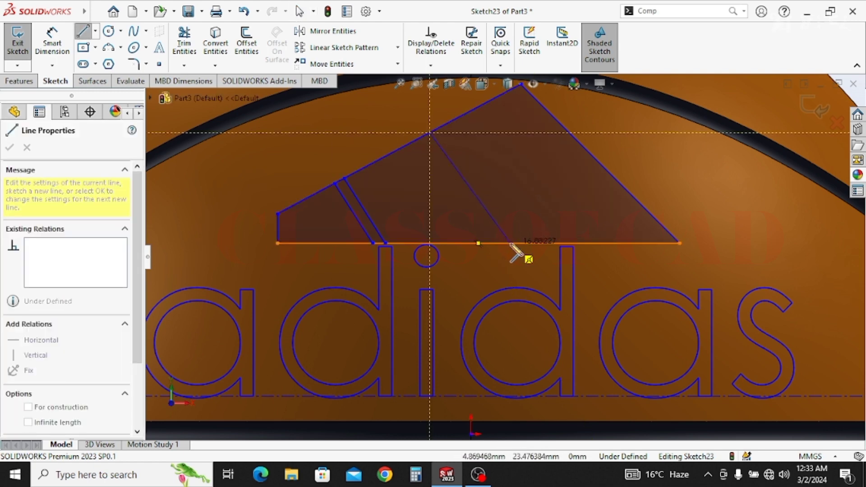
left_click(511, 244)
key("Escape")
key("l")
key("Escape")
left_click(84, 33)
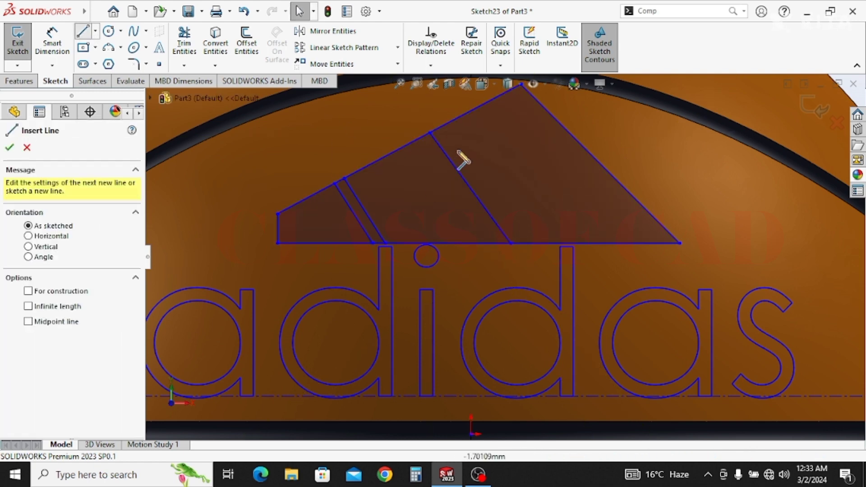
left_click(440, 126)
left_click(521, 244)
key("Escape")
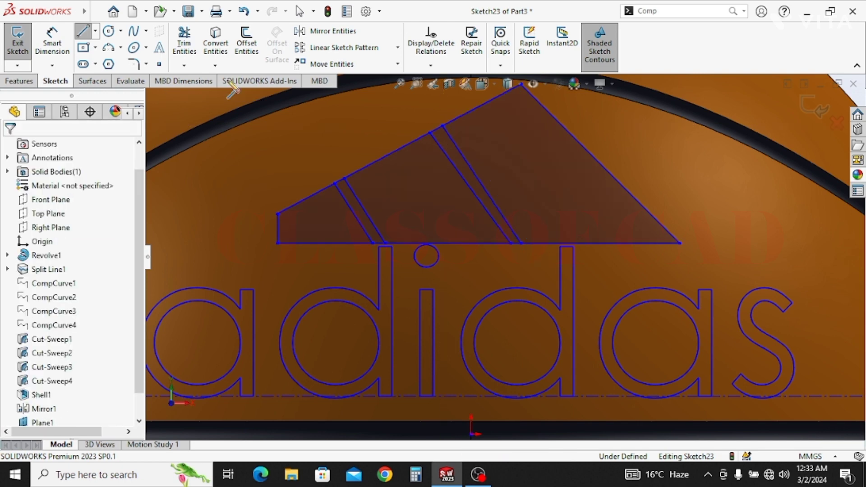
Make the two slanted lines of the right-hand pair parallel to each other.
left_click(482, 183)
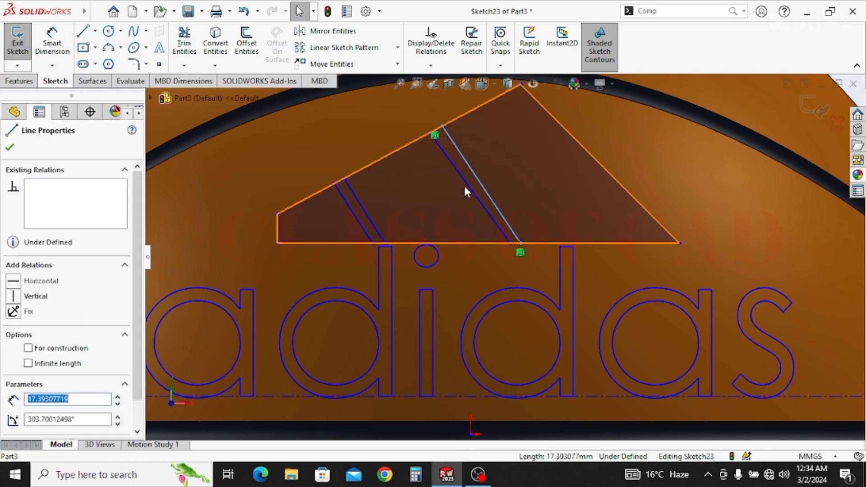
left_click(465, 184, "ctrl")
key("Escape")
left_click(480, 184)
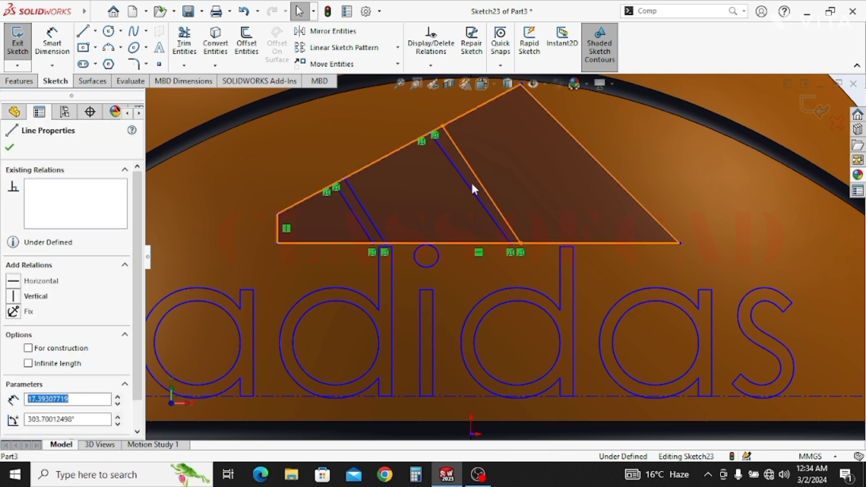
left_click(470, 185, "ctrl")
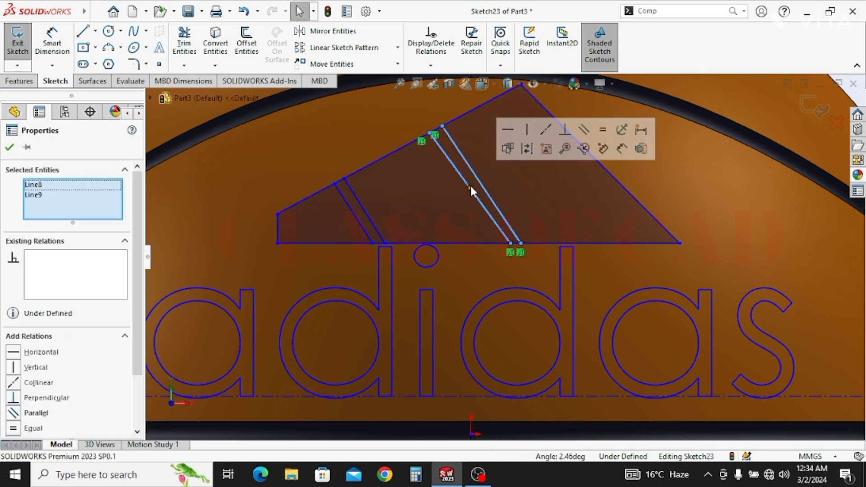
left_click(582, 135)
key("Escape")
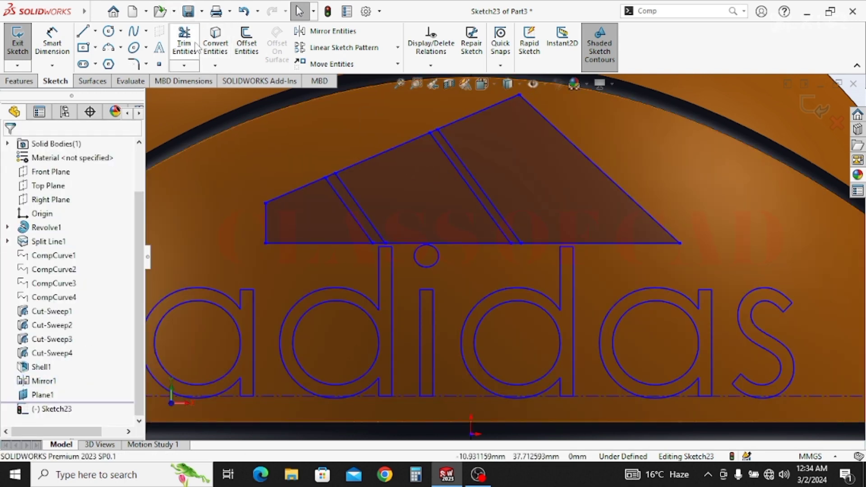
Trim the top and base segments between both pairs of slanted lines, splitting the outline into three separate stripes.
left_click(184, 43)
scroll(471, 212, "down", 3)
left_click(550, 267)
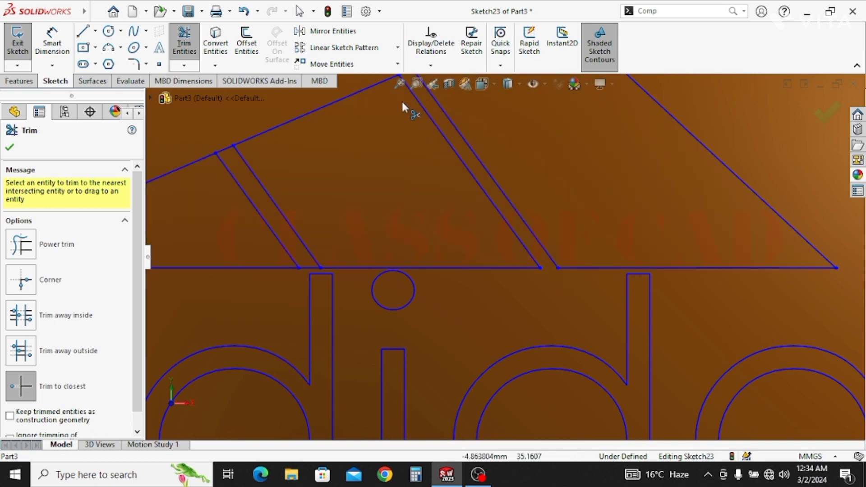
middle_click_drag(442, 156, 480, 194, "ctrl")
left_click(444, 107)
left_click(444, 109)
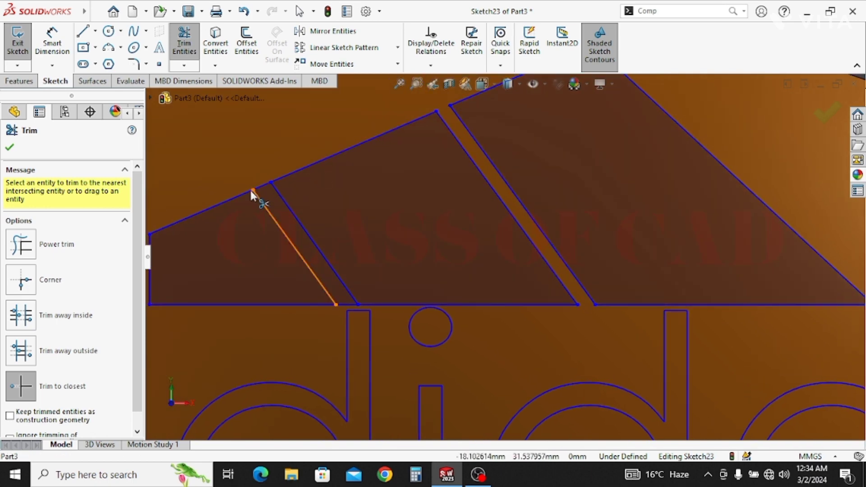
left_click(261, 186)
left_click(350, 305)
scroll(362, 289, "up", 8)
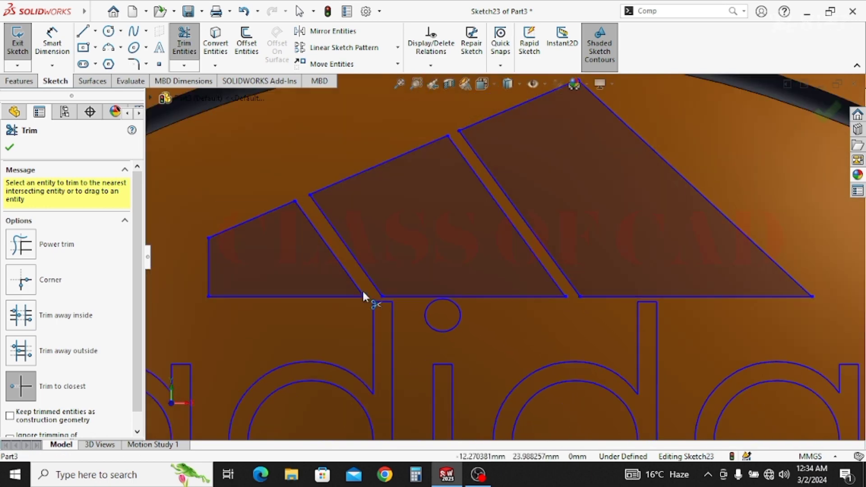
left_click(9, 147)
left_click(19, 81)
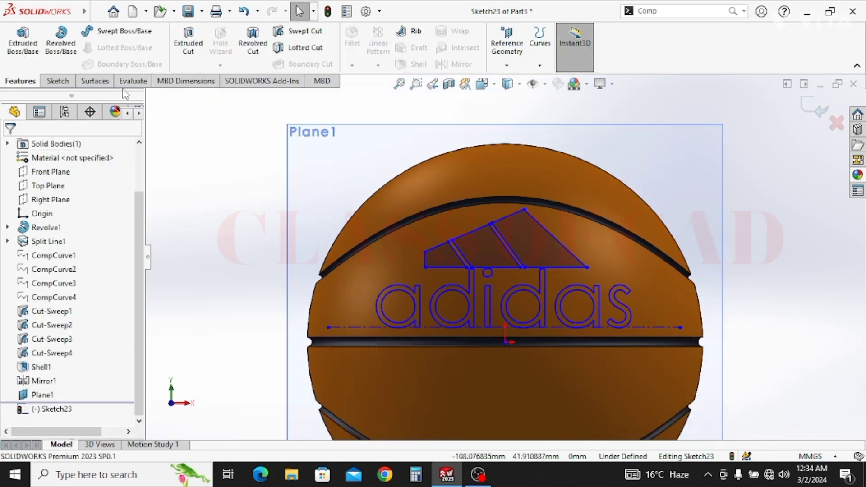
left_click(540, 66)
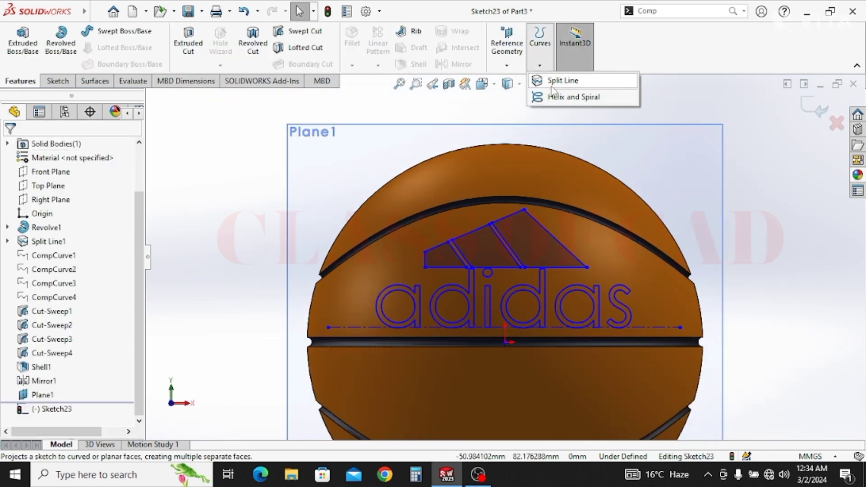
left_click(562, 81)
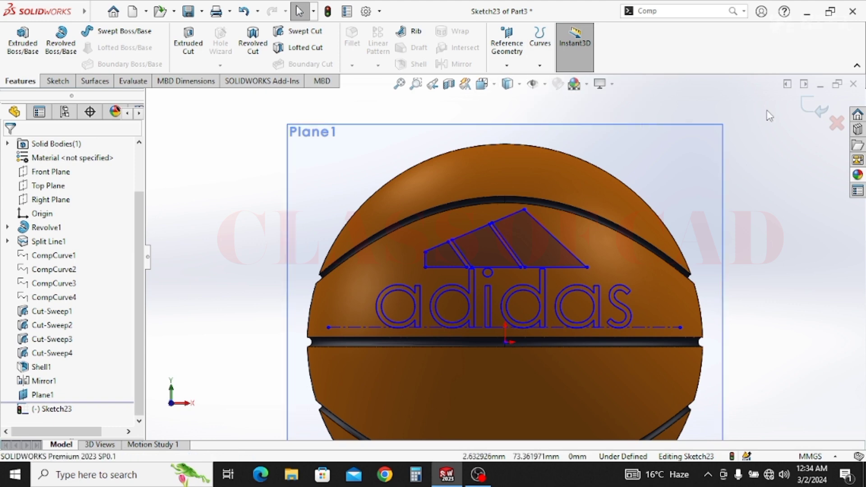
Exit the logo sketch and hide the offset reference plane in front of the ball.
middle_click_drag(448, 222, 613, 238)
left_click(616, 232)
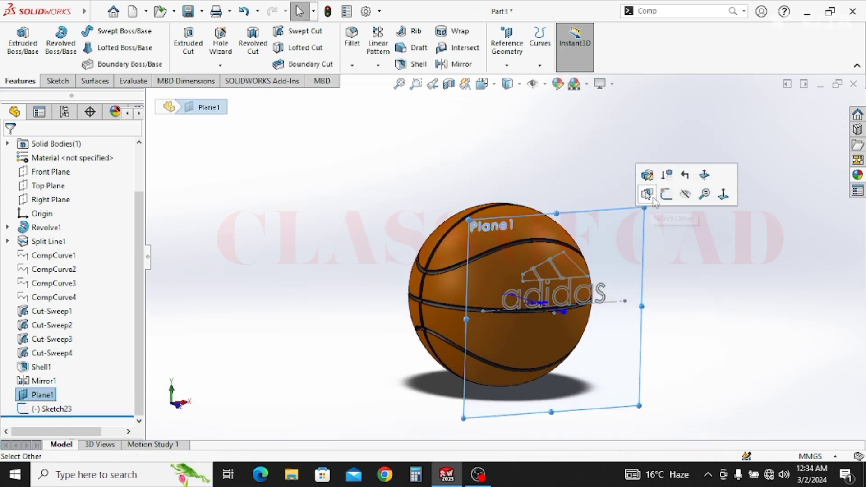
left_click(685, 195)
middle_click_drag(640, 233, 585, 230)
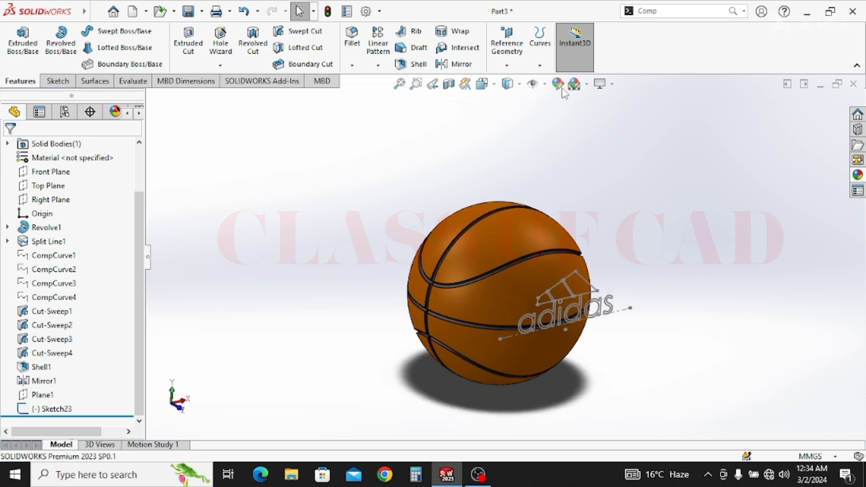
Create a projection split line that imprints the adidas logo sketch onto the ball's front panel face.
left_click(540, 66)
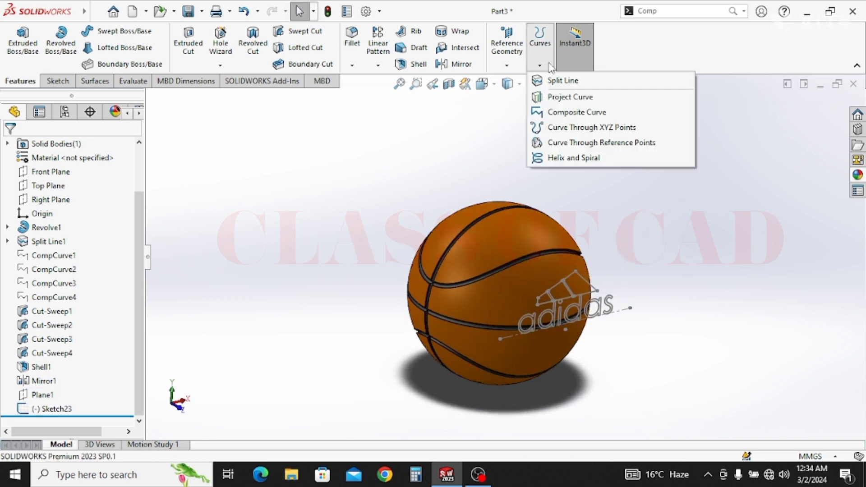
left_click(562, 82)
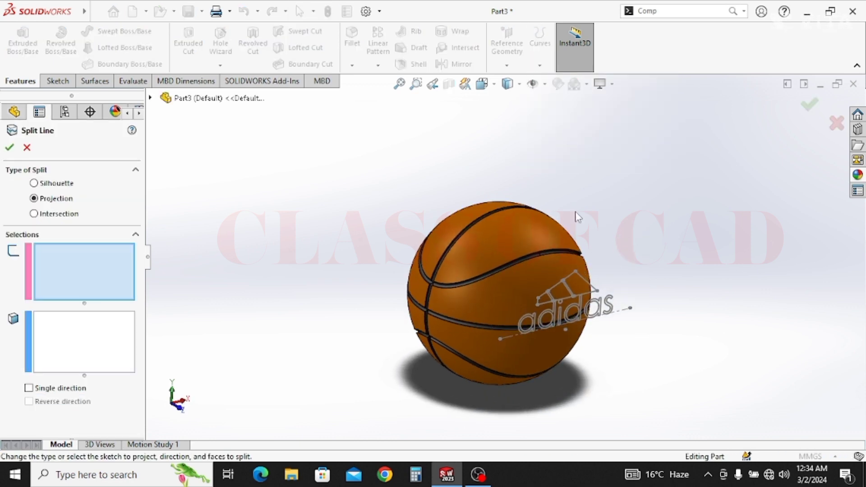
left_click(602, 311)
left_click(495, 291)
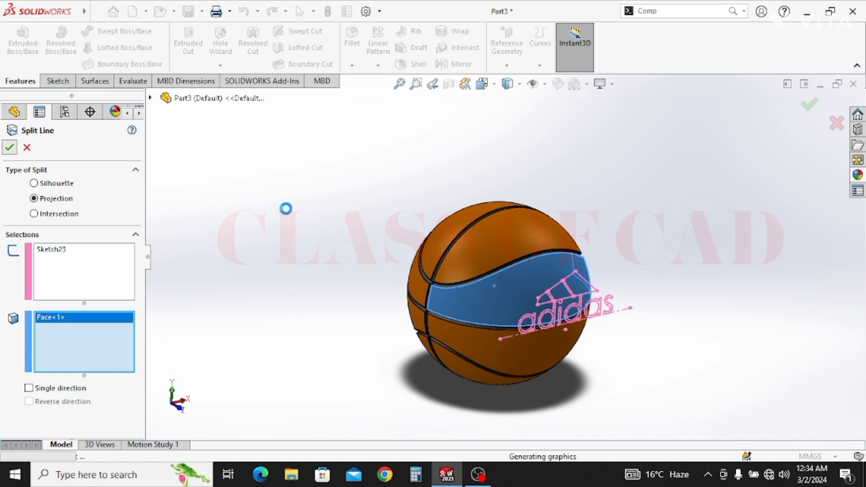
Apply the standard orange colour to the split front panel face surrounding the logo.
scroll(540, 309, "down", 5)
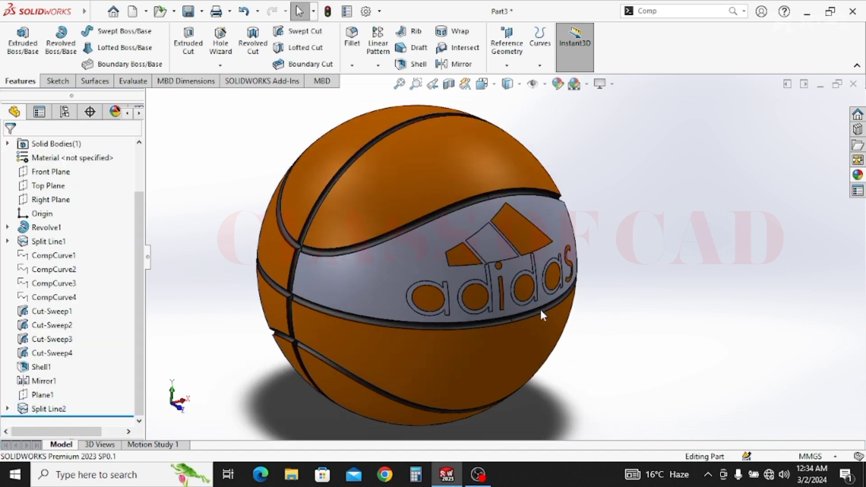
left_click(363, 258)
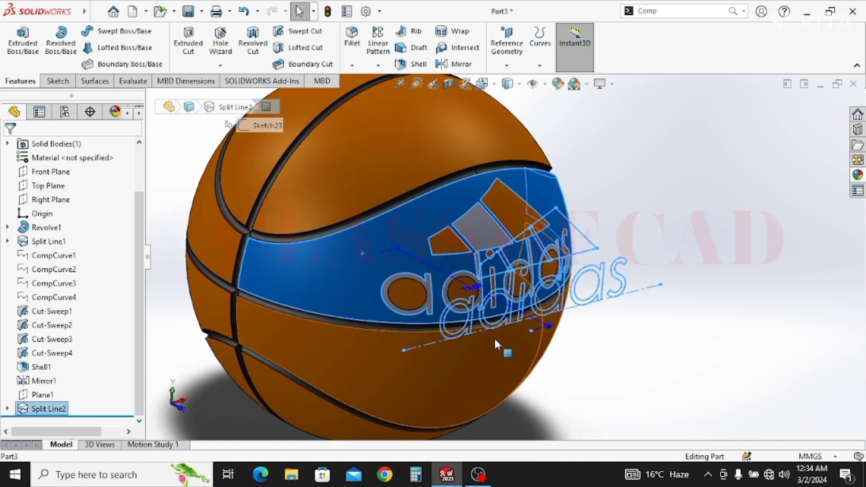
middle_click_drag(494, 337, 491, 361)
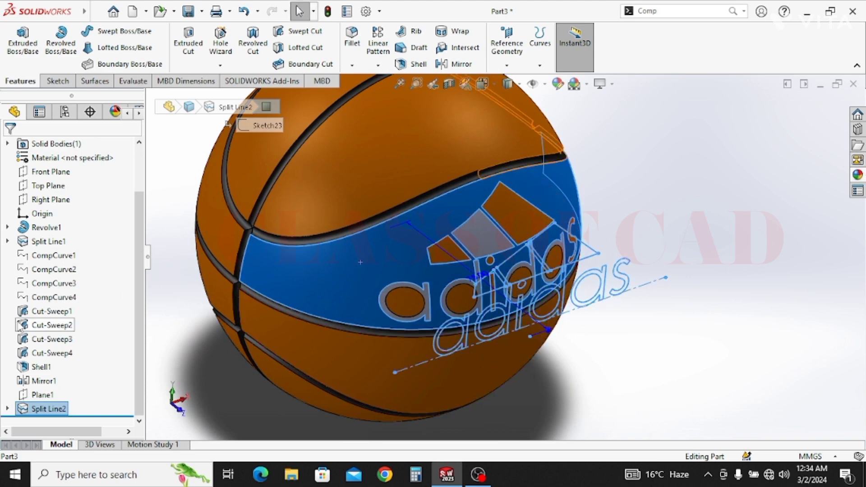
left_click(305, 274)
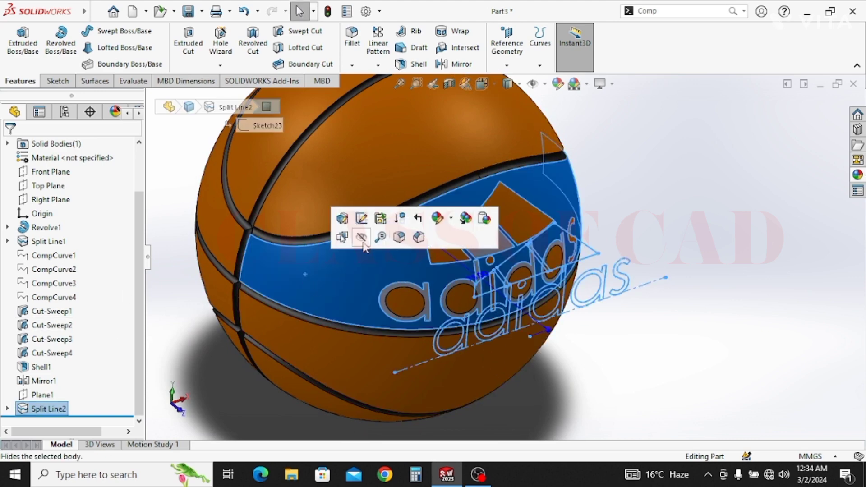
left_click(437, 219)
left_click(457, 295)
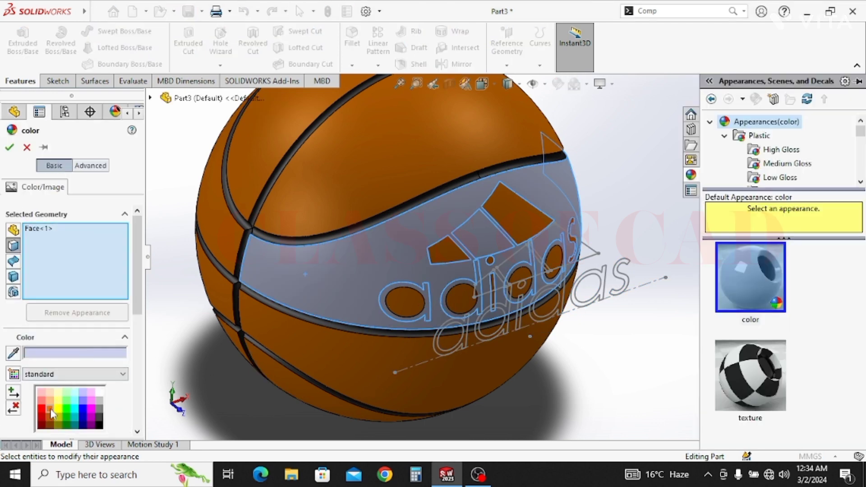
left_click(50, 410)
left_click(9, 147)
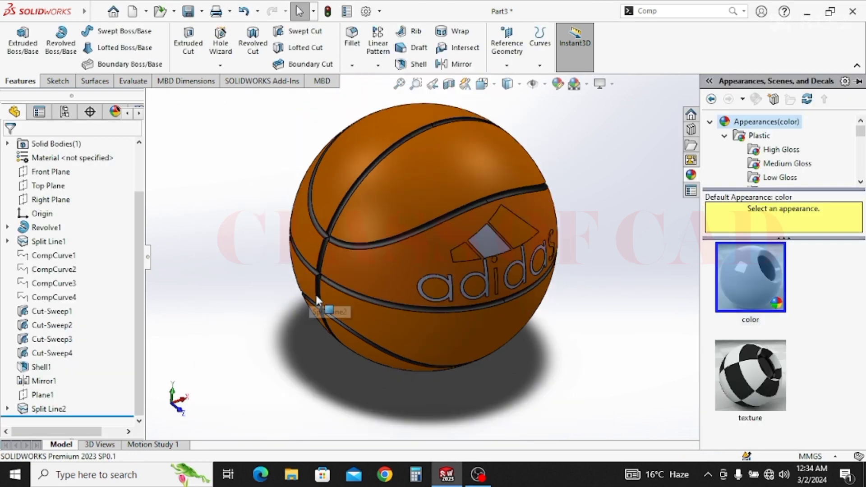
Colour all the adidas letter faces, the dot of the i and the three stripes red in one appearance edit.
scroll(453, 294, "down", 4)
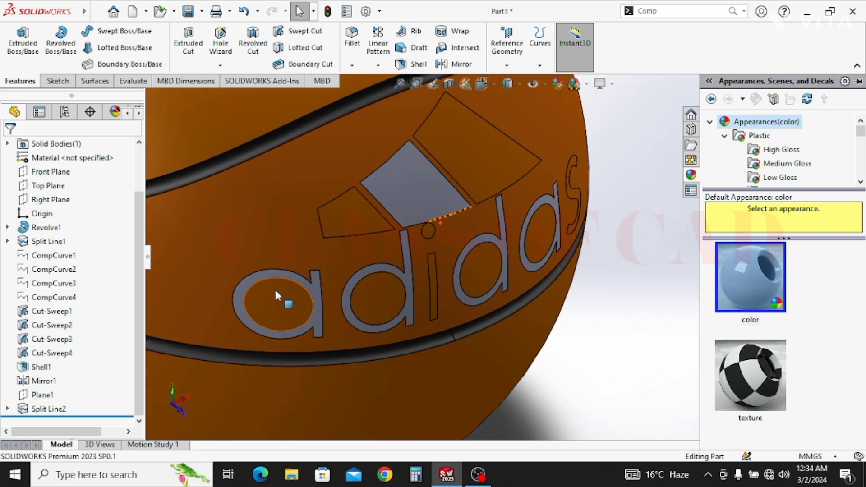
left_click(316, 290)
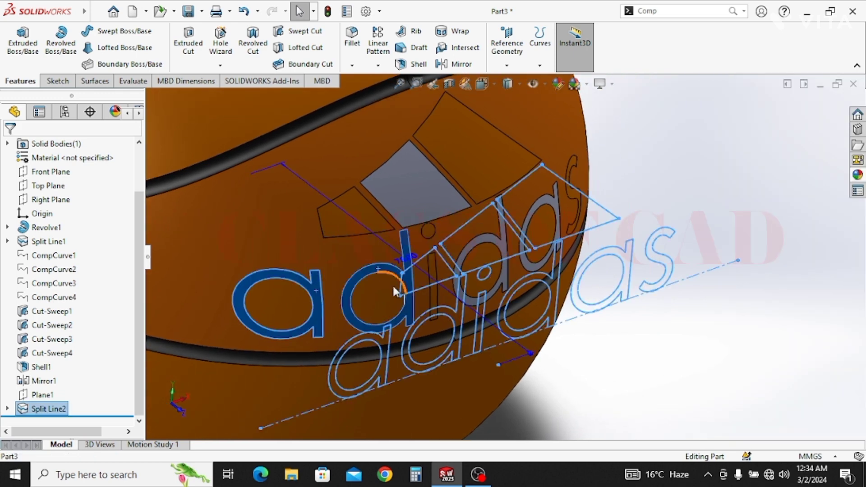
middle_click_drag(392, 283, 282, 322)
scroll(323, 255, "down", 3)
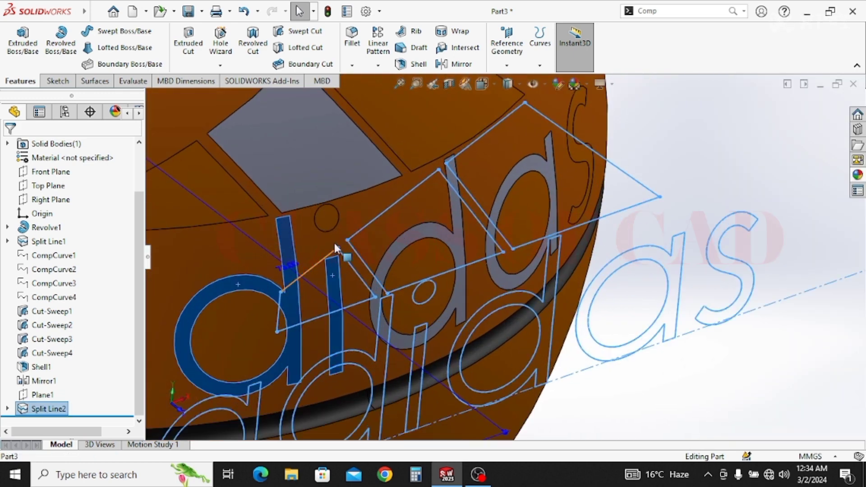
left_click(326, 216, "ctrl")
left_click(411, 233, "ctrl")
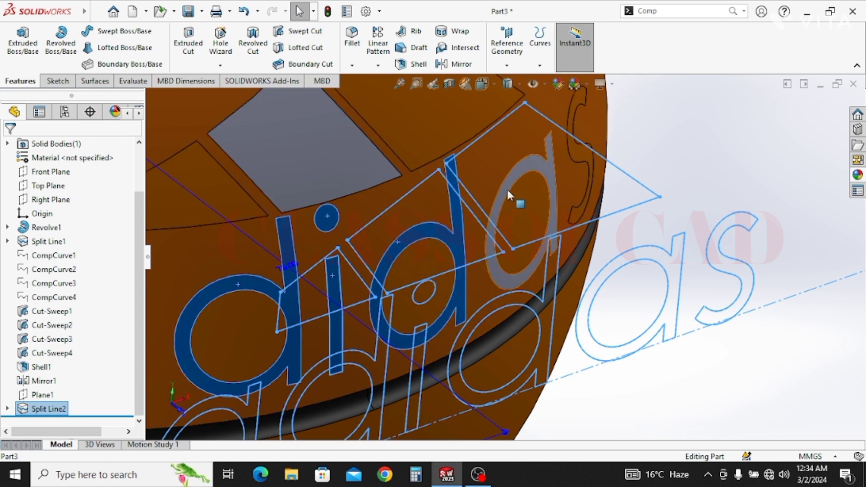
left_click(510, 177, "ctrl")
left_click(575, 153, "ctrl")
left_click(470, 128, "ctrl")
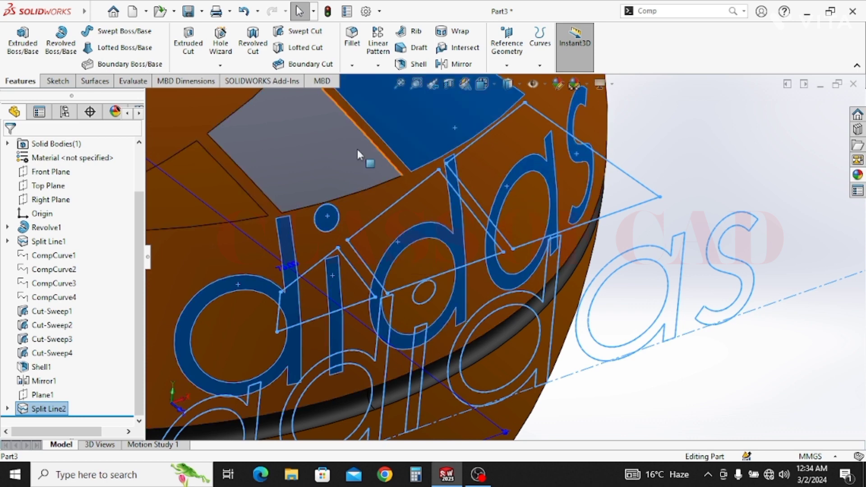
left_click(357, 150, "ctrl")
left_click(208, 197, "ctrl")
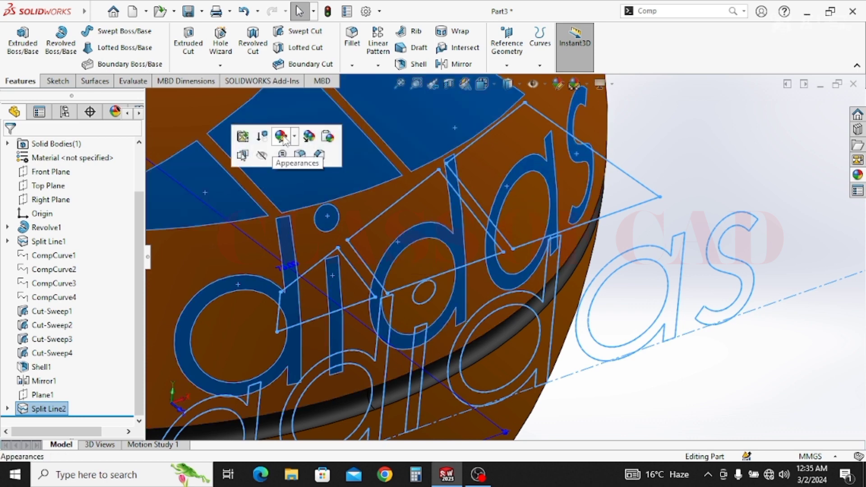
left_click(281, 136)
left_click(312, 166)
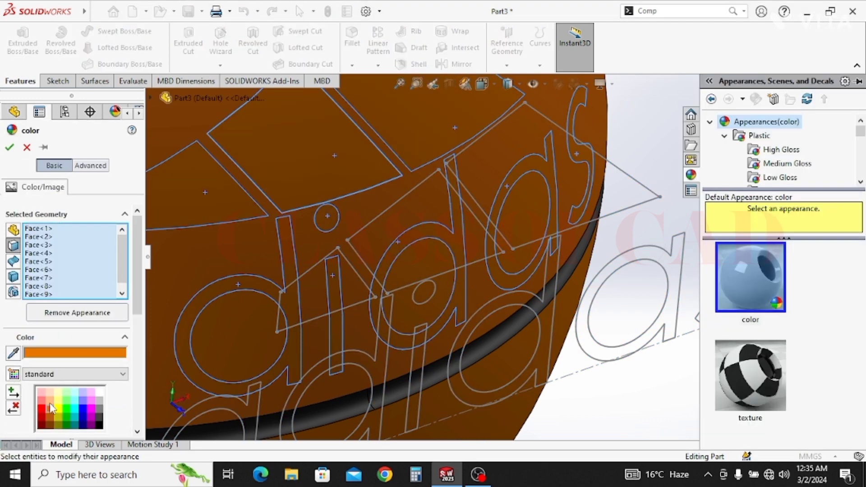
left_click(45, 407)
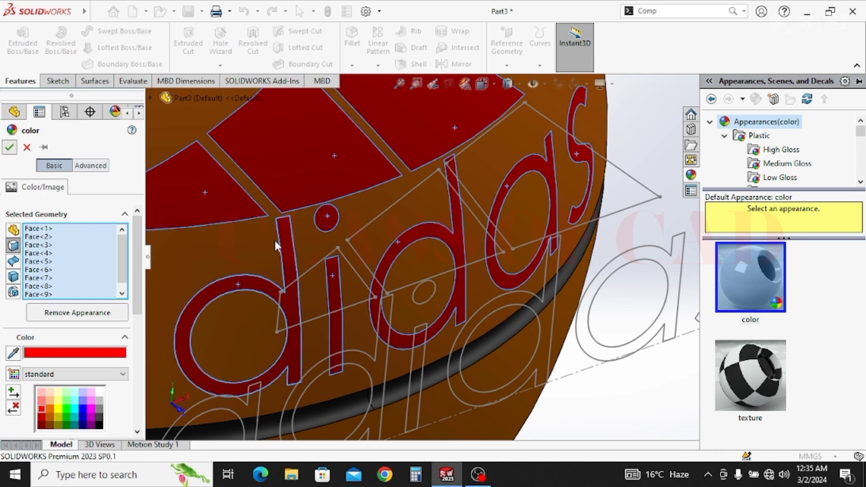
left_click(9, 147)
Examine the coloured logo on the ball in the isometric view and from the front.
scroll(503, 255, "up", 2)
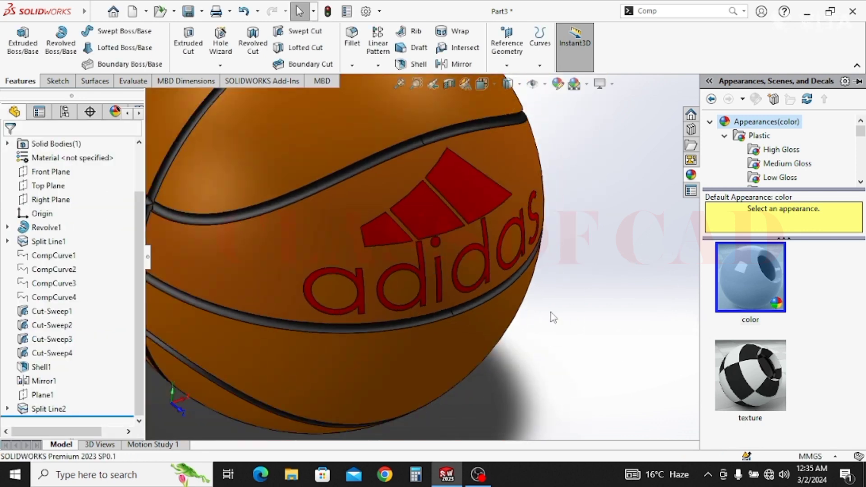
key("ctrl+7")
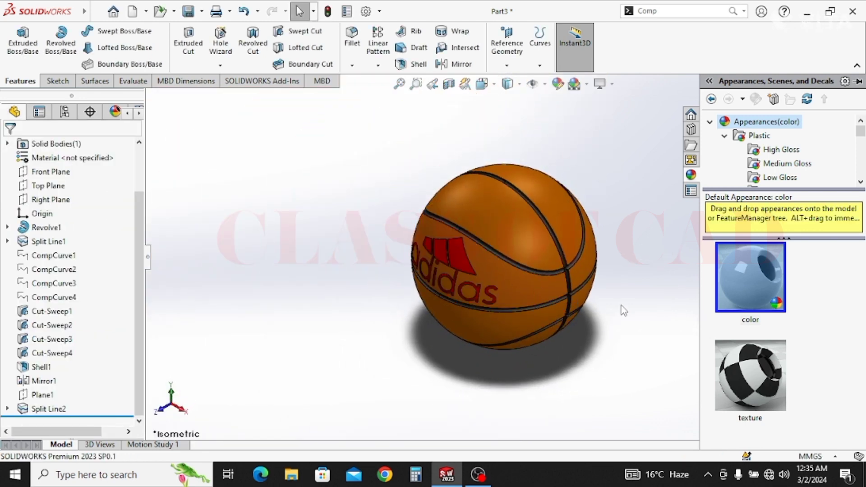
middle_click_drag(550, 283, 476, 340, "ctrl")
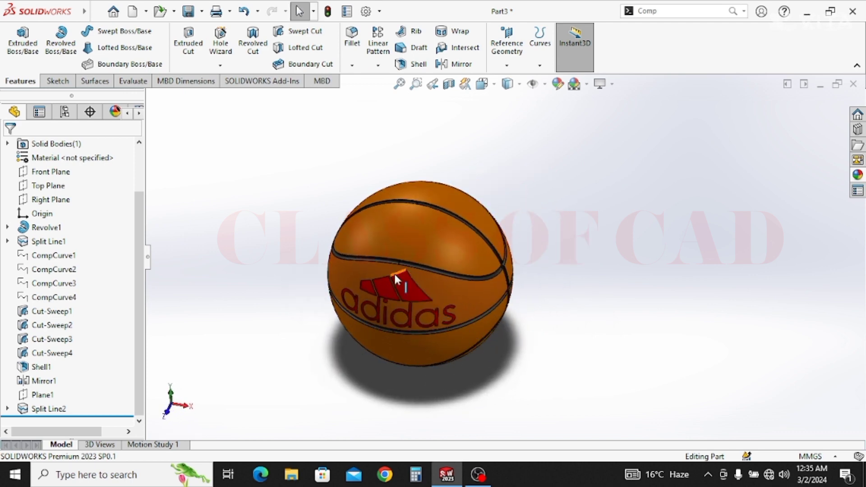
scroll(431, 274, "down", 2)
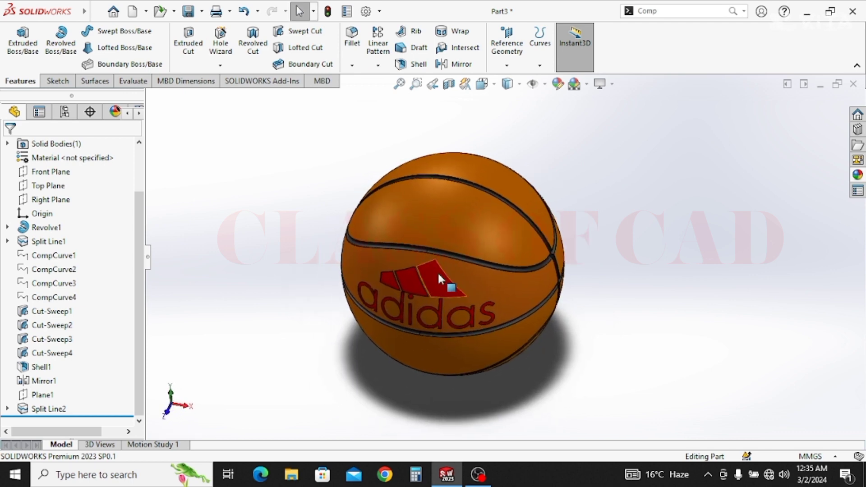